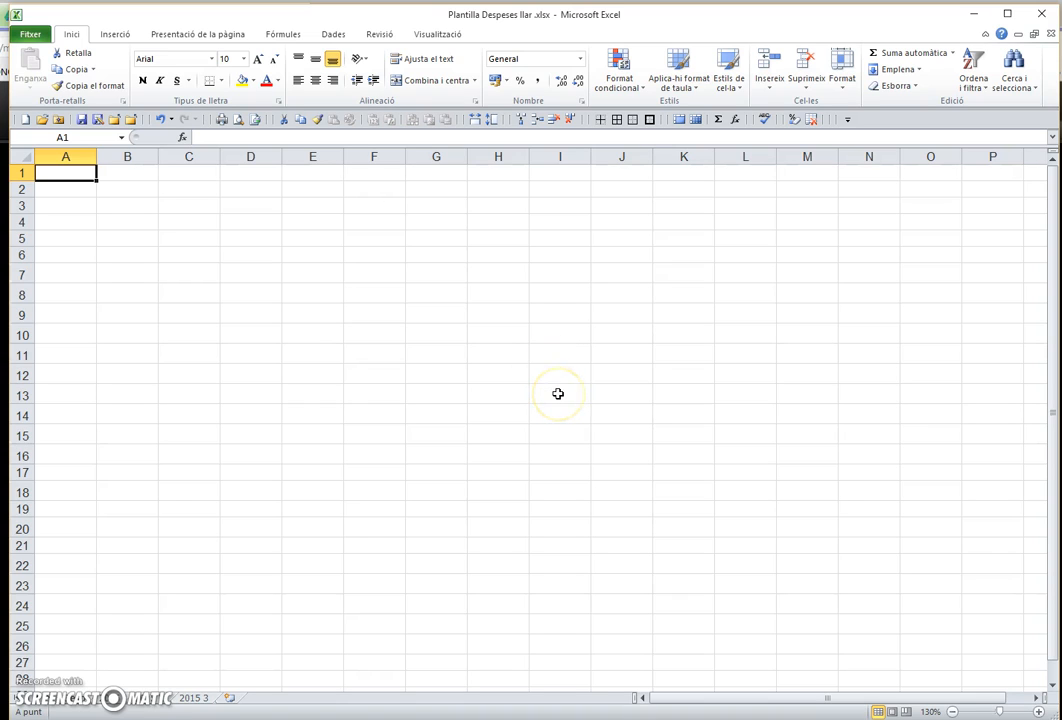
# - Enter the title "Despeses de la llar" in A1 and "Any 2015" in A2
pyautogui.write('Des')
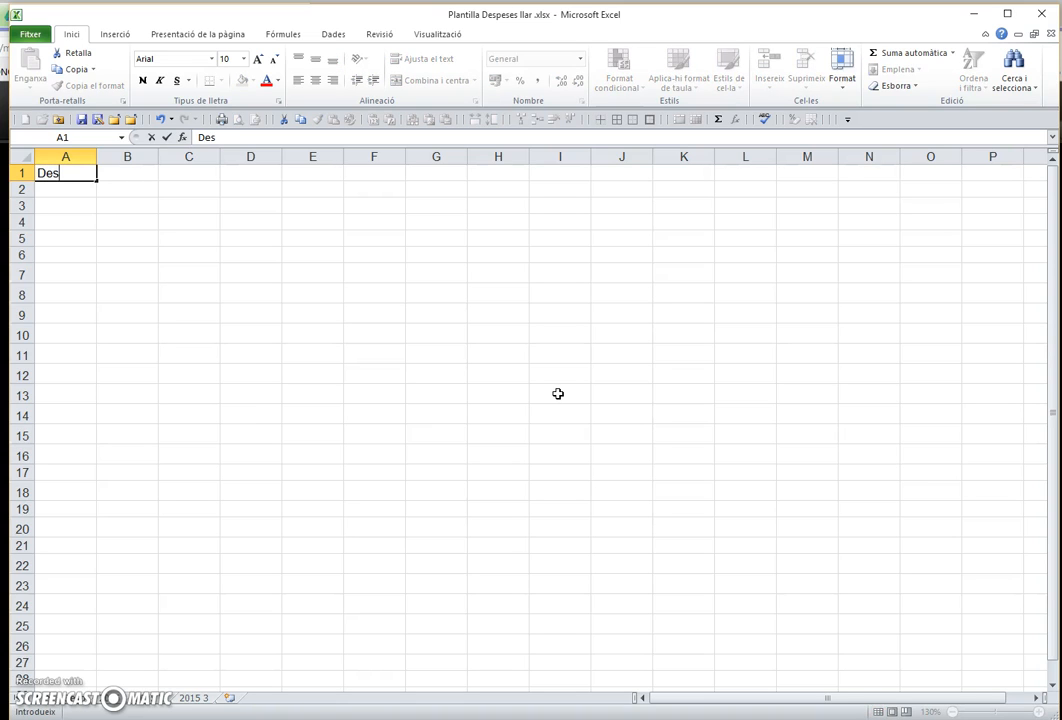
pyautogui.write('peses de la l')
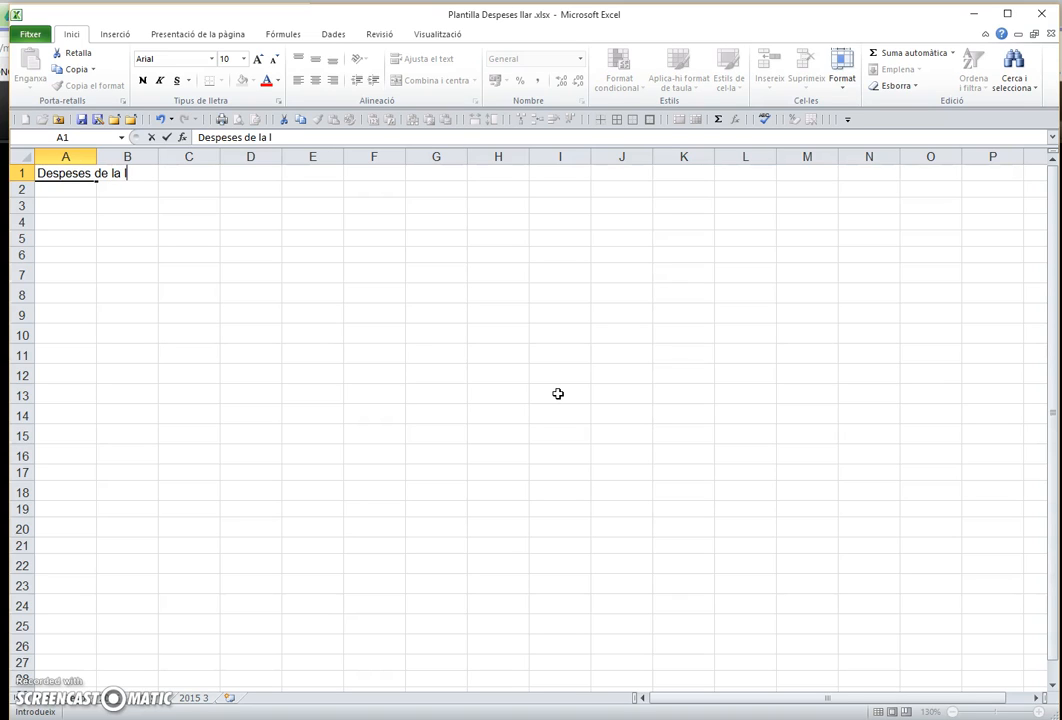
pyautogui.write('lar')
pyautogui.press('Return')
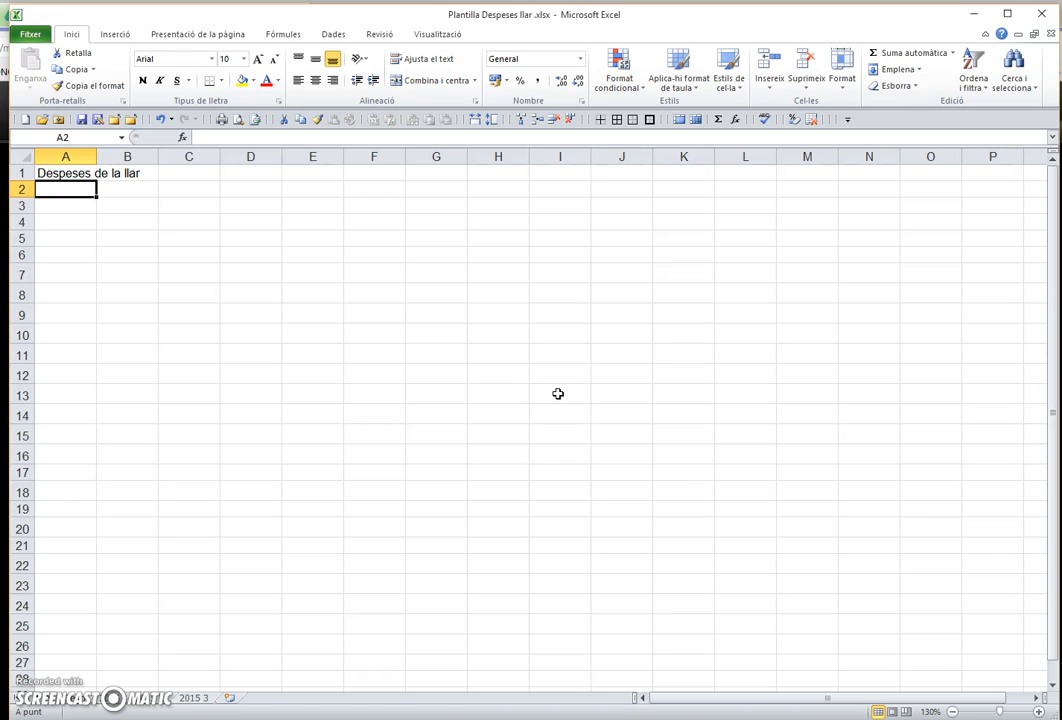
pyautogui.write('A')
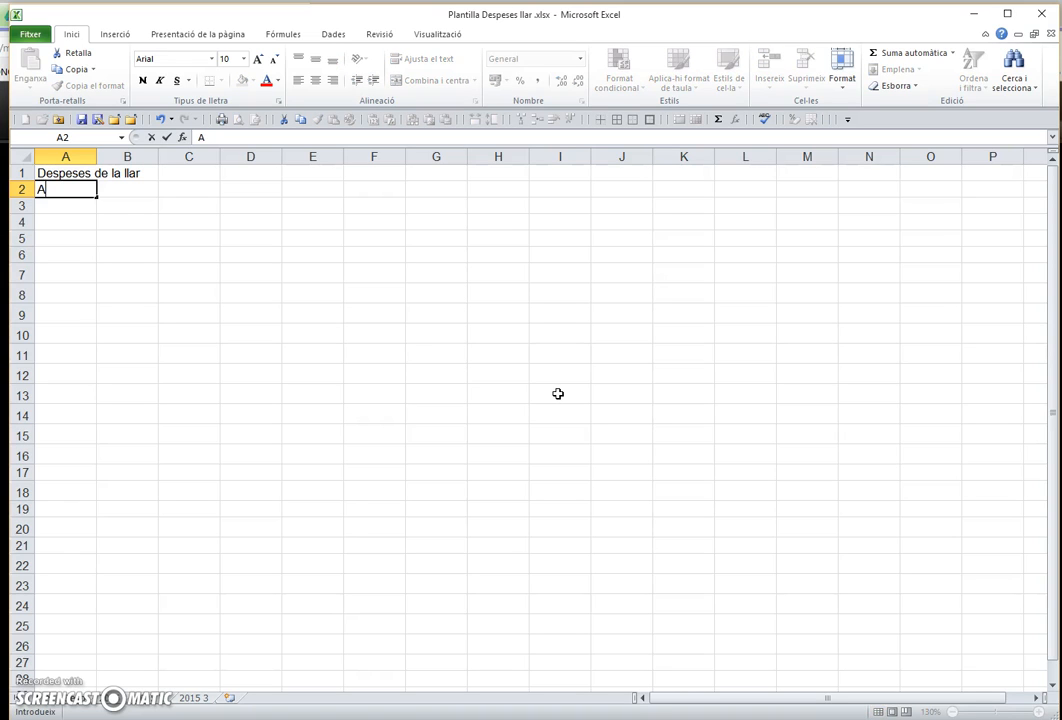
pyautogui.write('ny 2015')
pyautogui.press('Return')
pyautogui.press('Return')
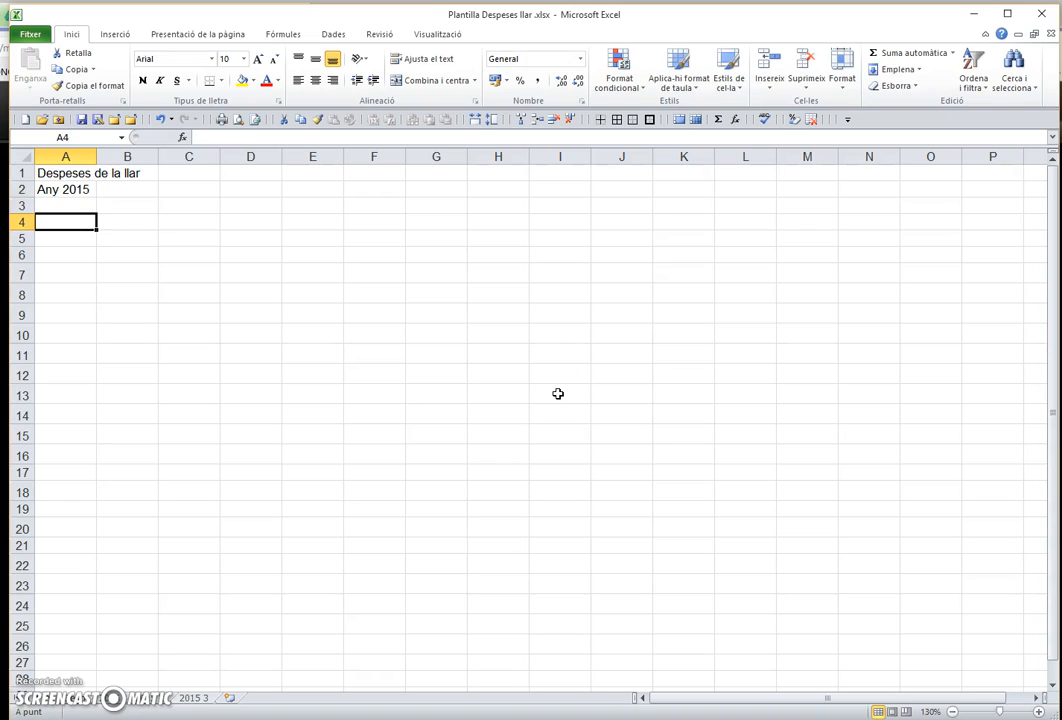
# - Make the two title lines in A1:A2 bold and enlarge their font to size 16
pyautogui.click(47, 172)
pyautogui.moveTo(47, 172); pyautogui.dragTo(45, 188)
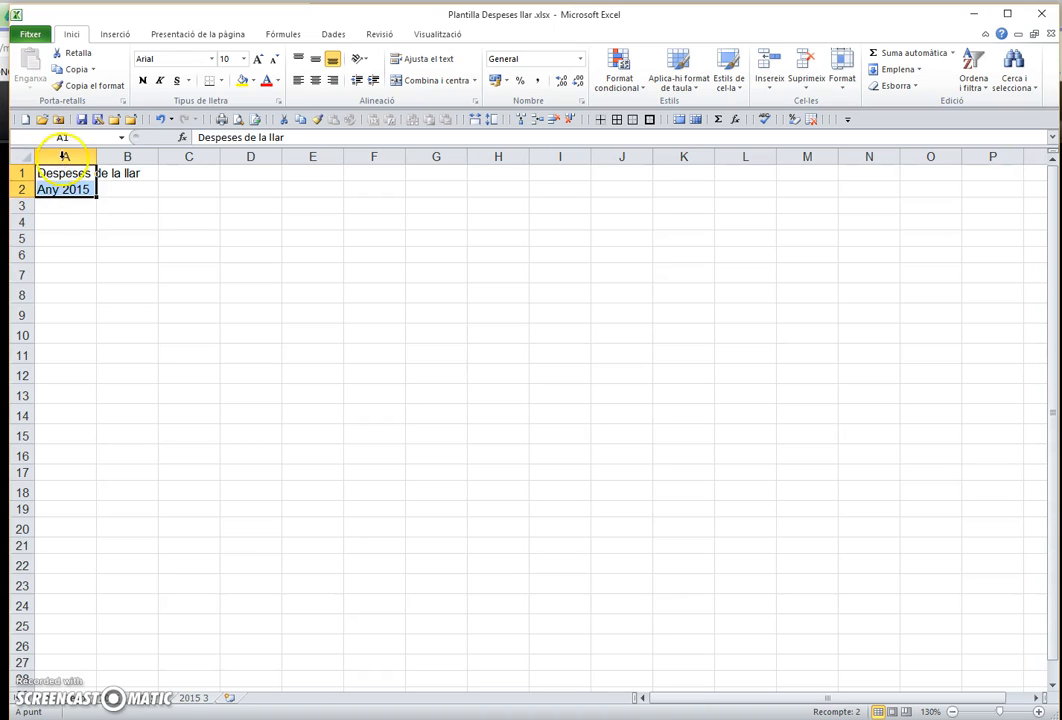
pyautogui.click(141, 80)
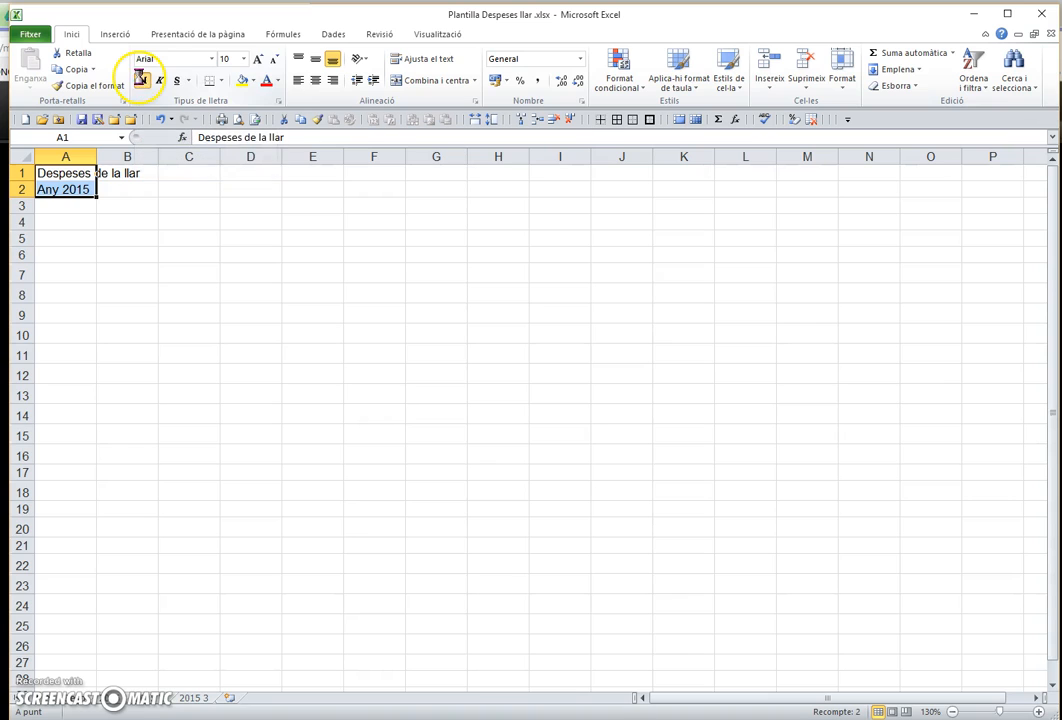
pyautogui.click(259, 61)
pyautogui.click(259, 61)
pyautogui.click(259, 61)
pyautogui.click(259, 61)
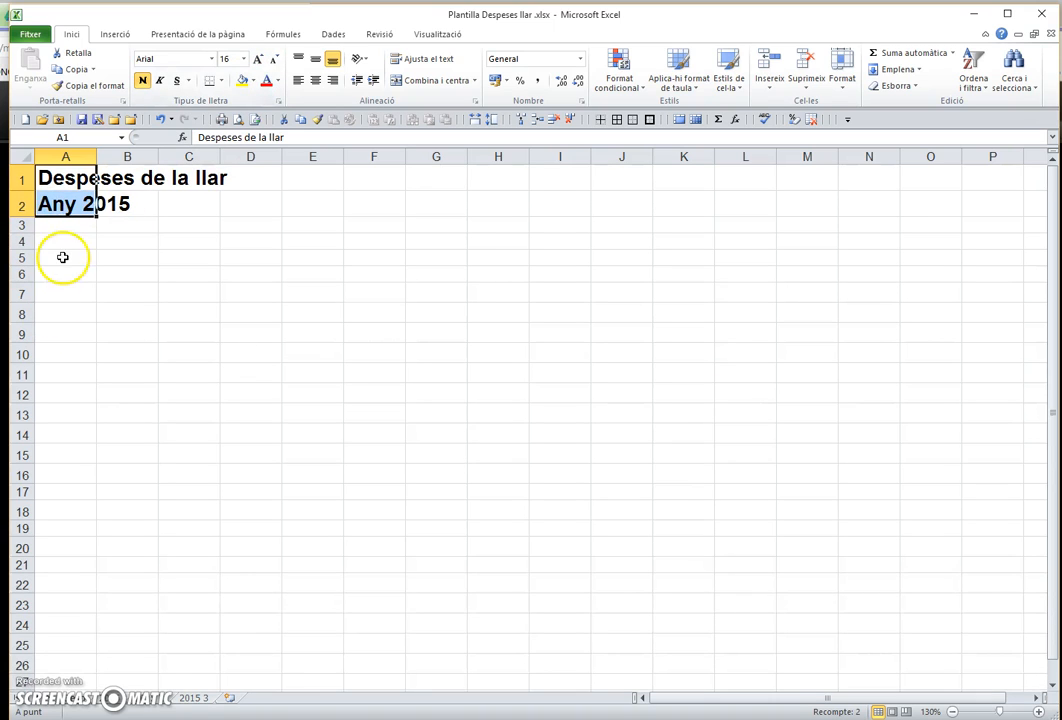
# - Enter the heading "Concepte/Mesos" in cell A4
pyautogui.click(54, 243)
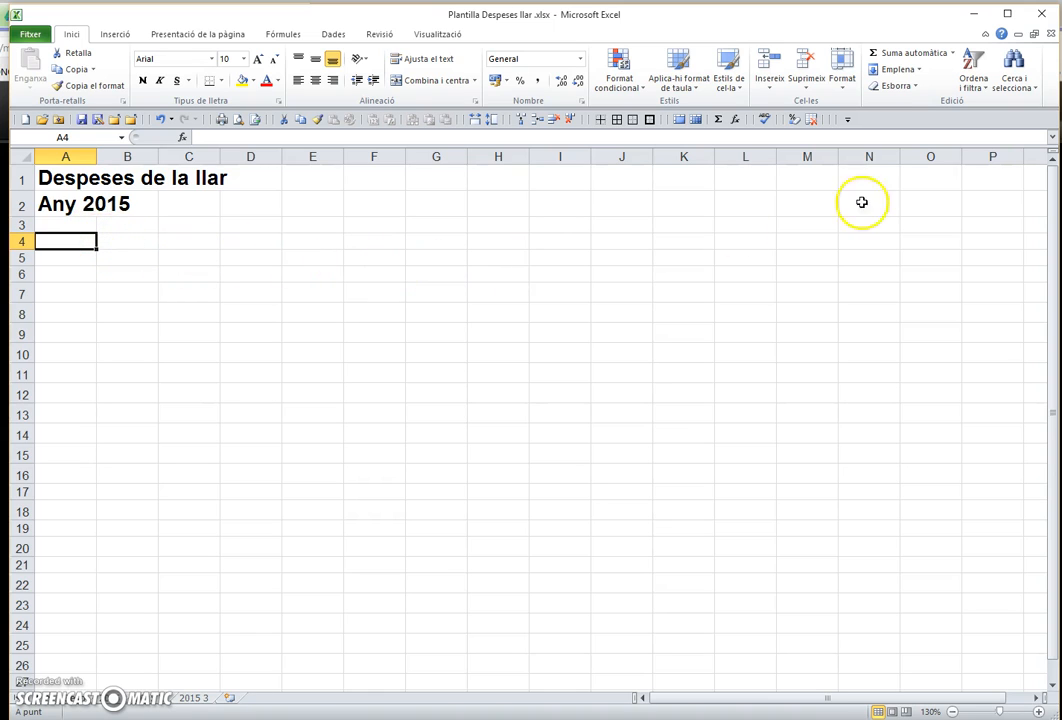
pyautogui.click(57, 245)
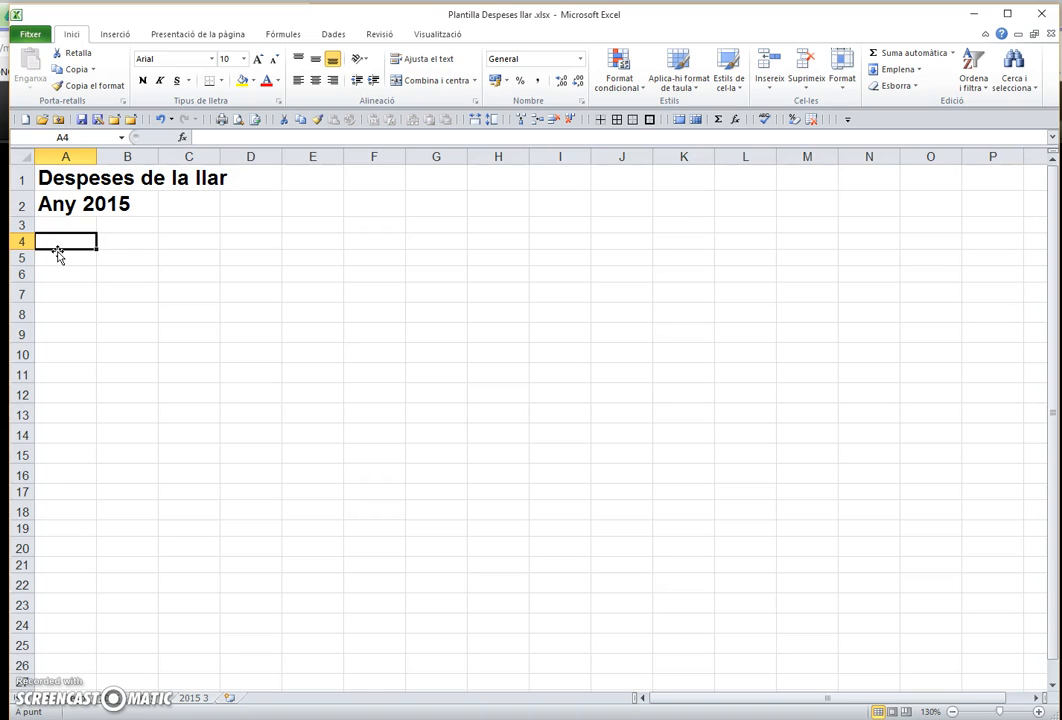
pyautogui.write('C')
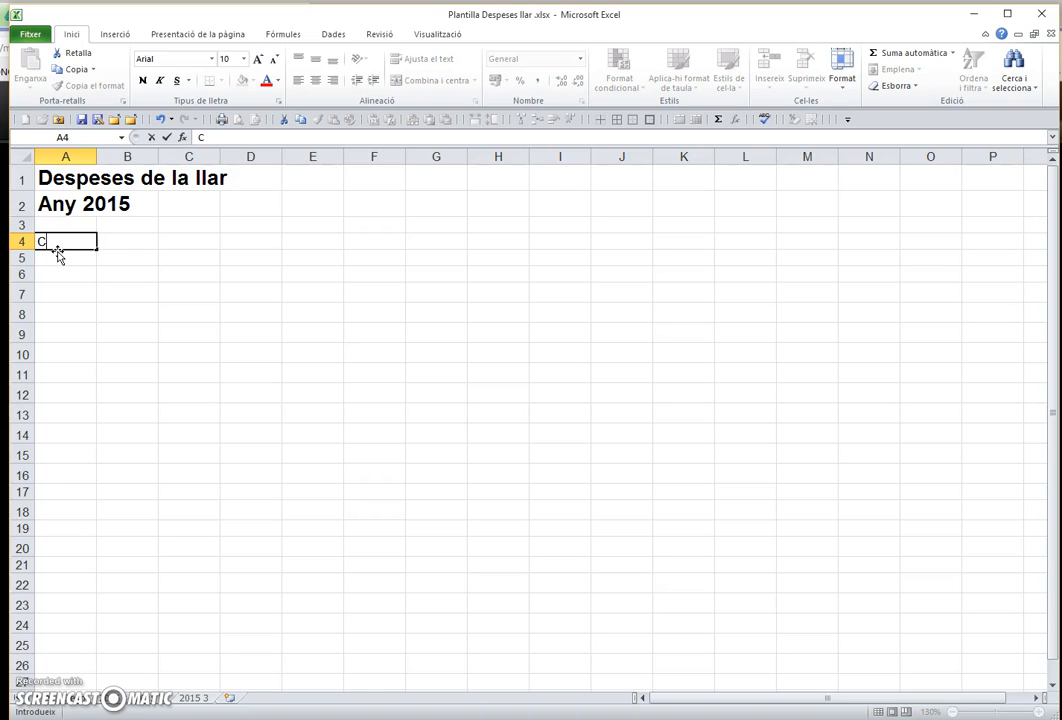
pyautogui.write('oncepte/Mesos')
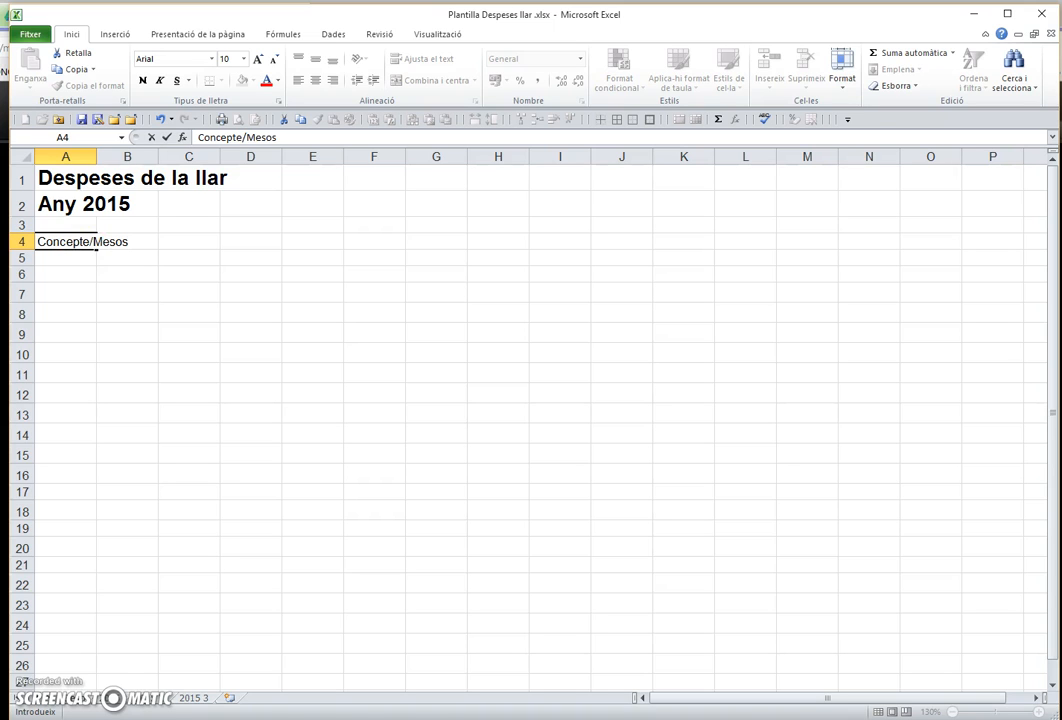
pyautogui.click(64, 255)
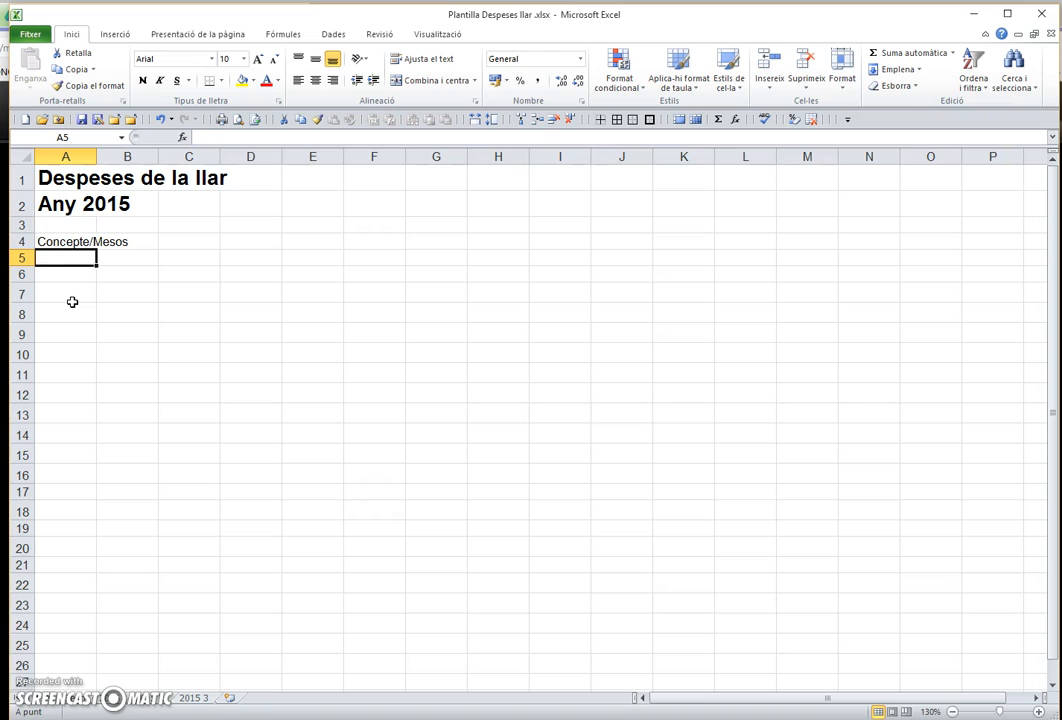
# - Enter "Gener" and "Febrer" in A5:A6 and extend the month series down to Desembre in A16
pyautogui.write('Gener v')
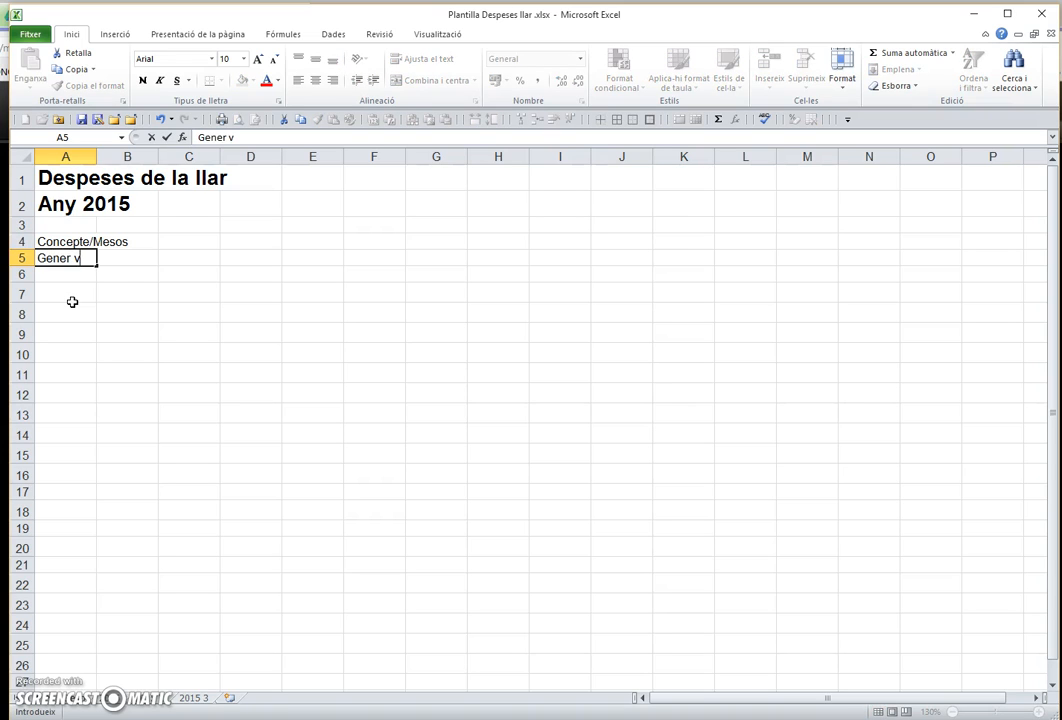
pyautogui.press('BackSpace')
pyautogui.press('BackSpace')
pyautogui.press('Return')
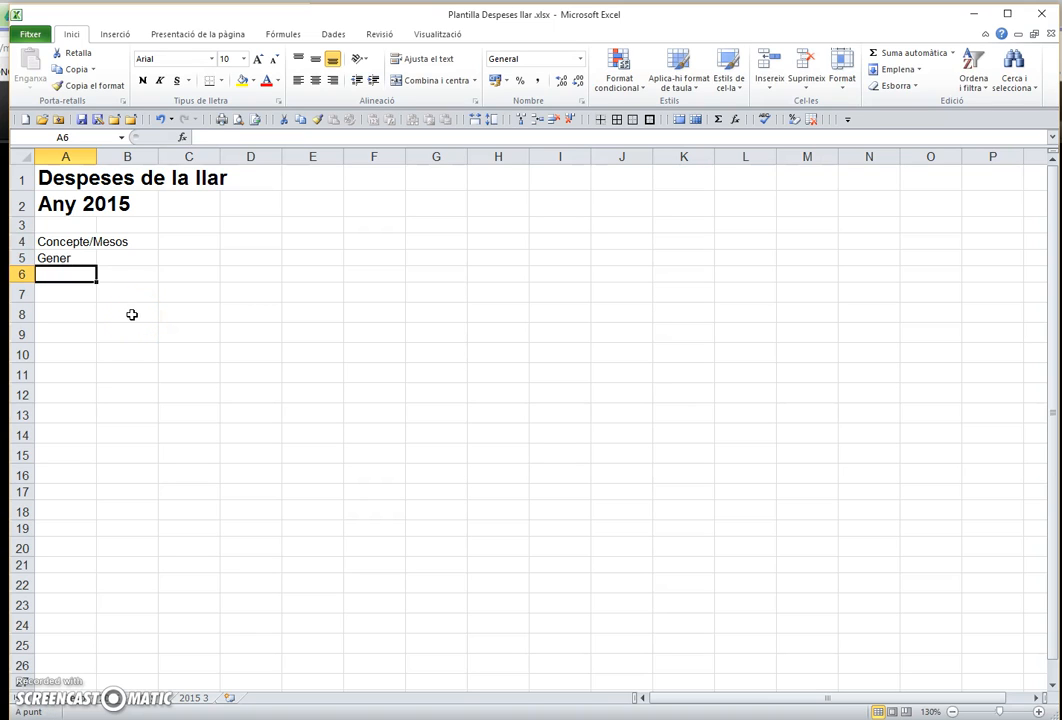
pyautogui.write('Febrer')
pyautogui.click(78, 330)
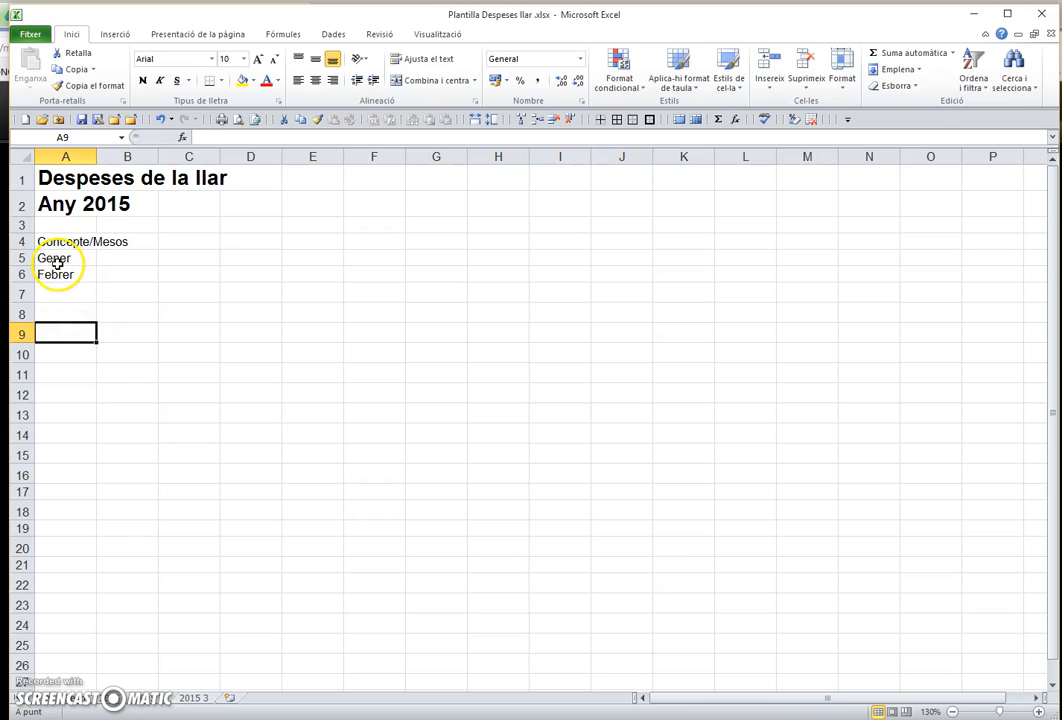
pyautogui.moveTo(57, 262); pyautogui.dragTo(64, 276)
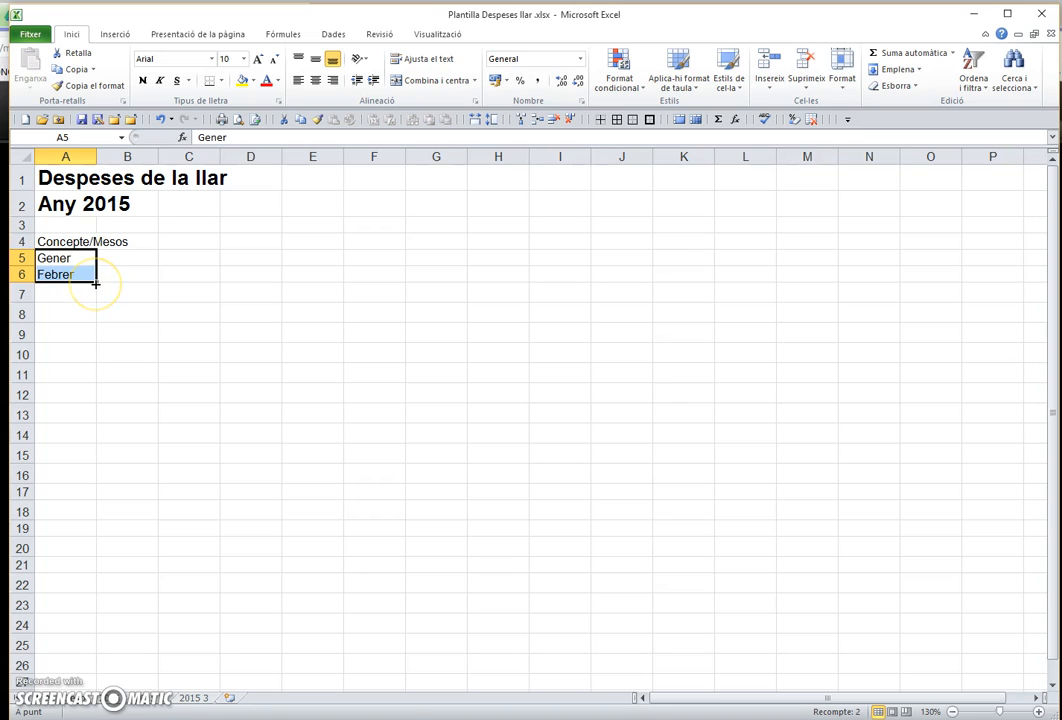
pyautogui.moveTo(95, 284); pyautogui.dragTo(97, 485)
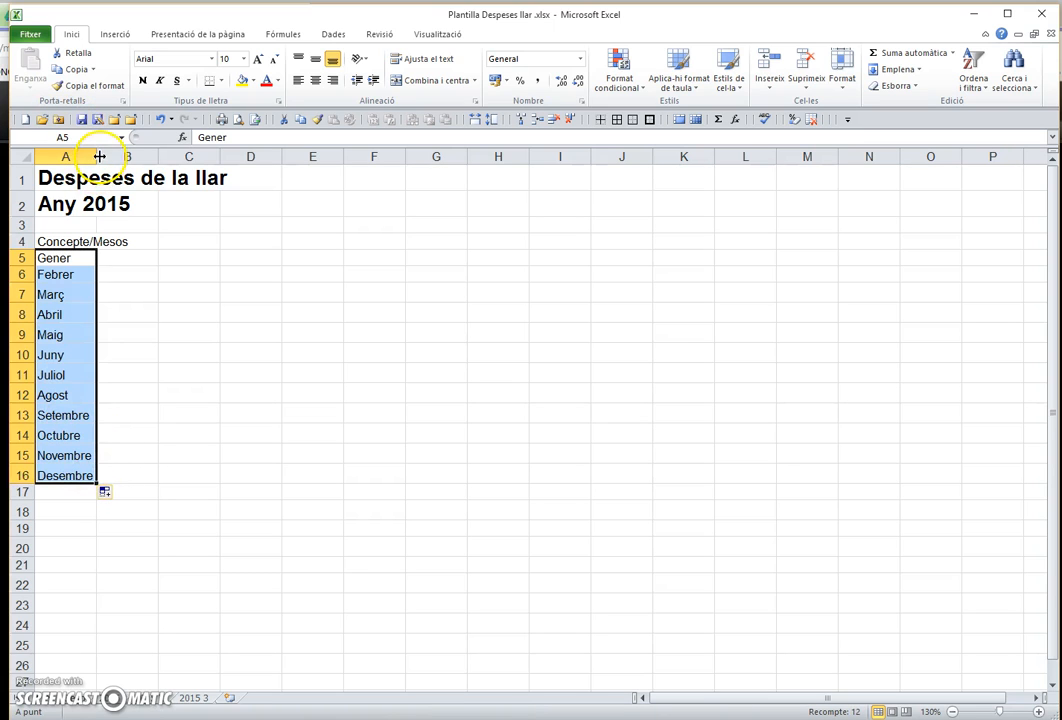
# - Widen column A slightly and make the month names in A5:A16 bold
pyautogui.moveTo(95, 156); pyautogui.dragTo(115, 156)
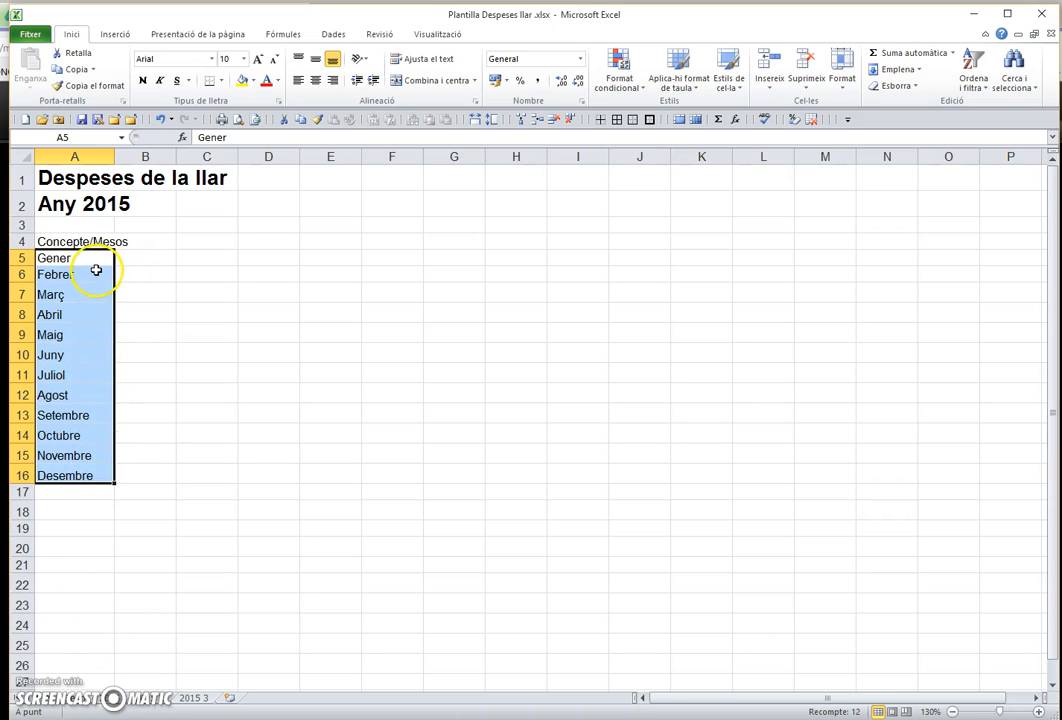
pyautogui.click(145, 81)
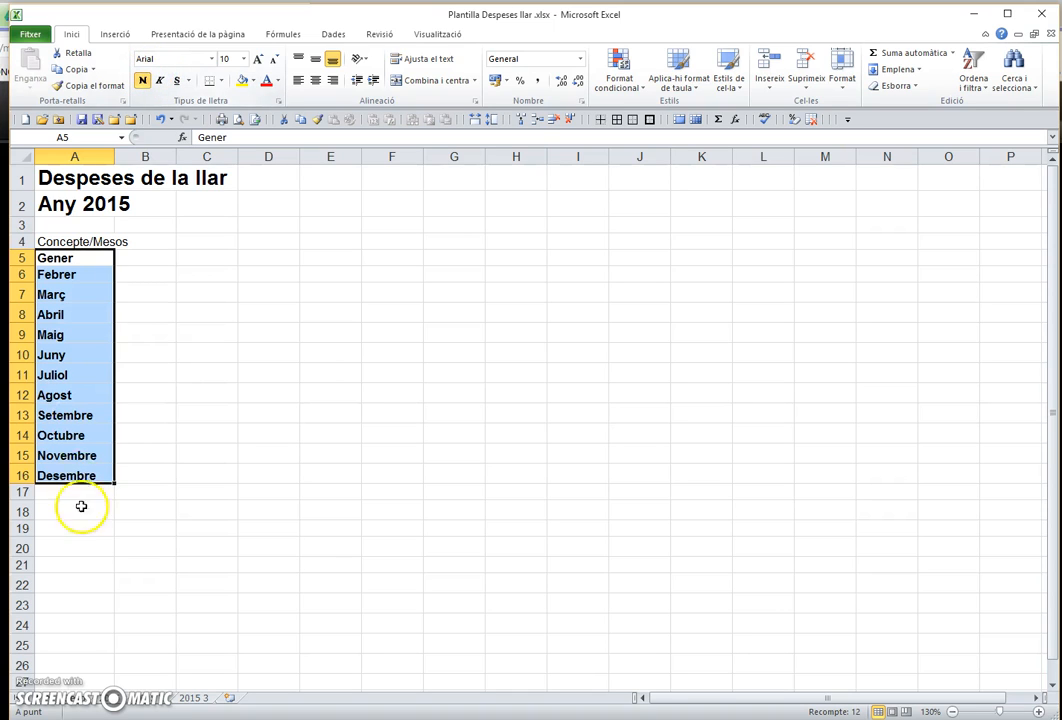
# - Enter the expense headings Aigua, Gas, Llum and Telèfon across B4:E4
pyautogui.click(140, 241)
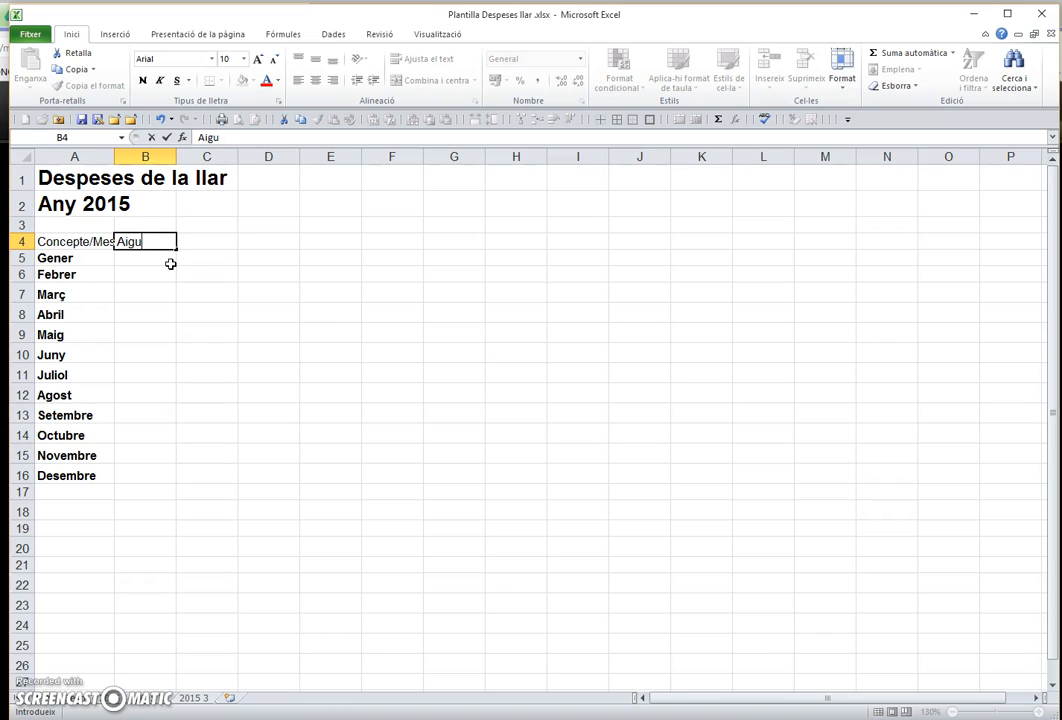
pyautogui.press('Tab')
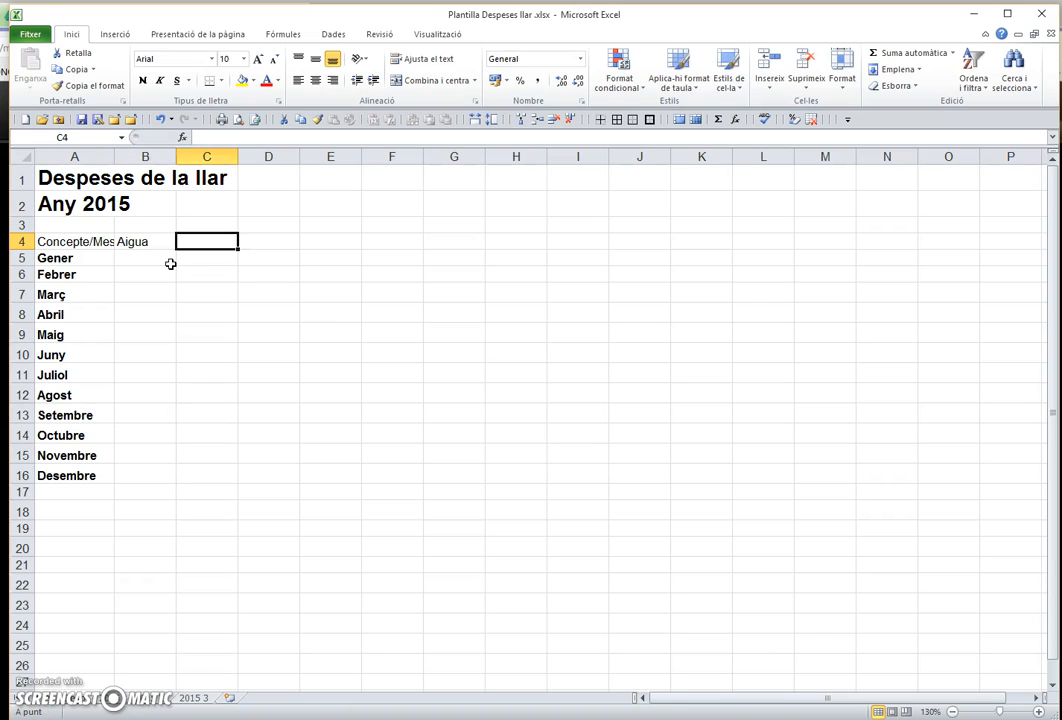
pyautogui.write('Gas')
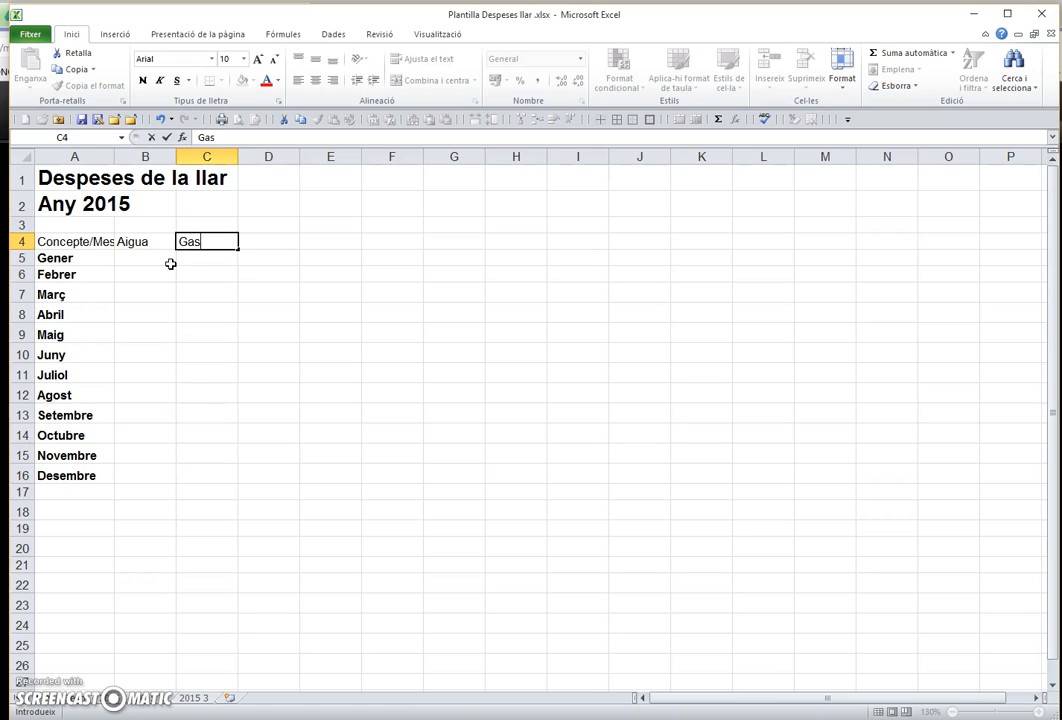
pyautogui.press('Tab')
pyautogui.write('L')
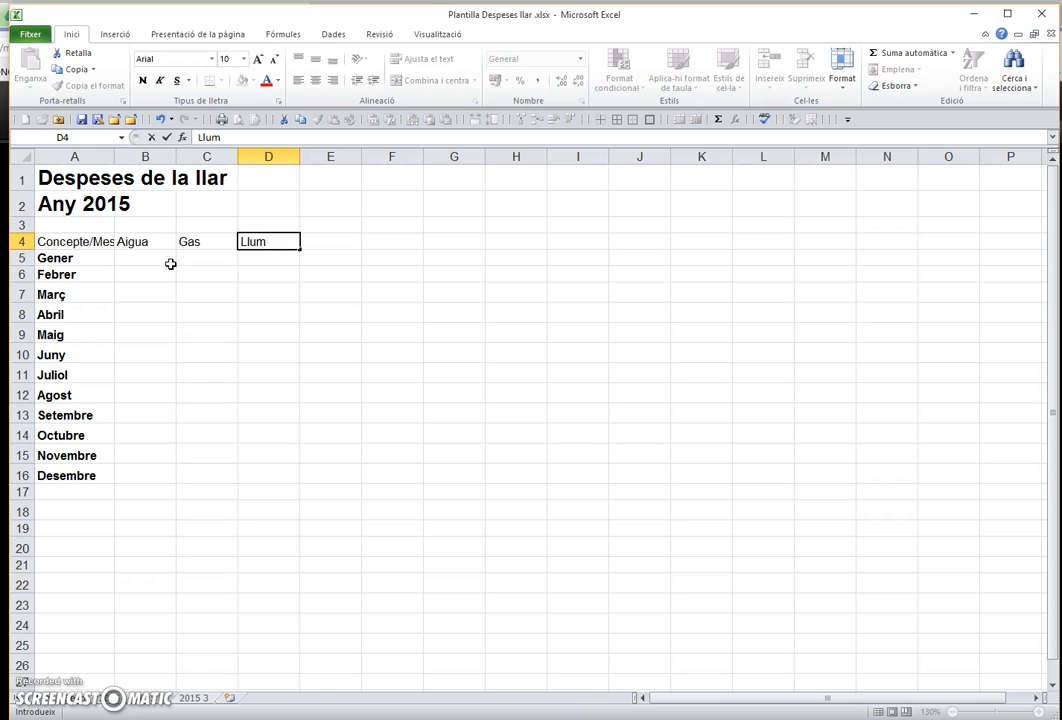
pyautogui.press('Tab')
pyautogui.write('T')
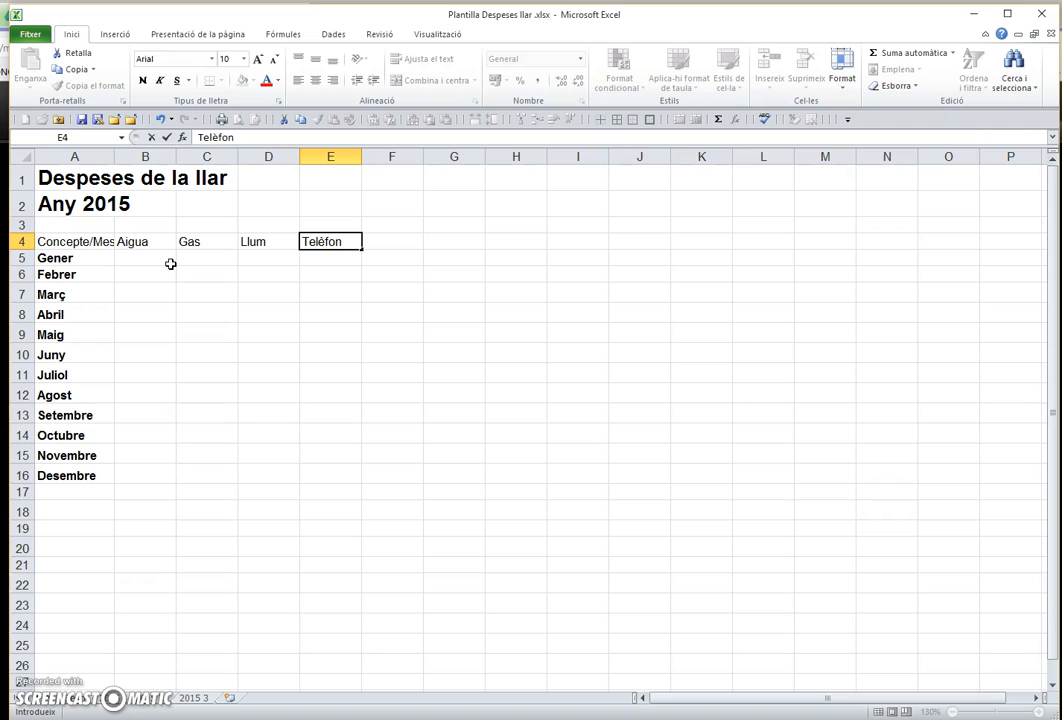
pyautogui.press('Return')
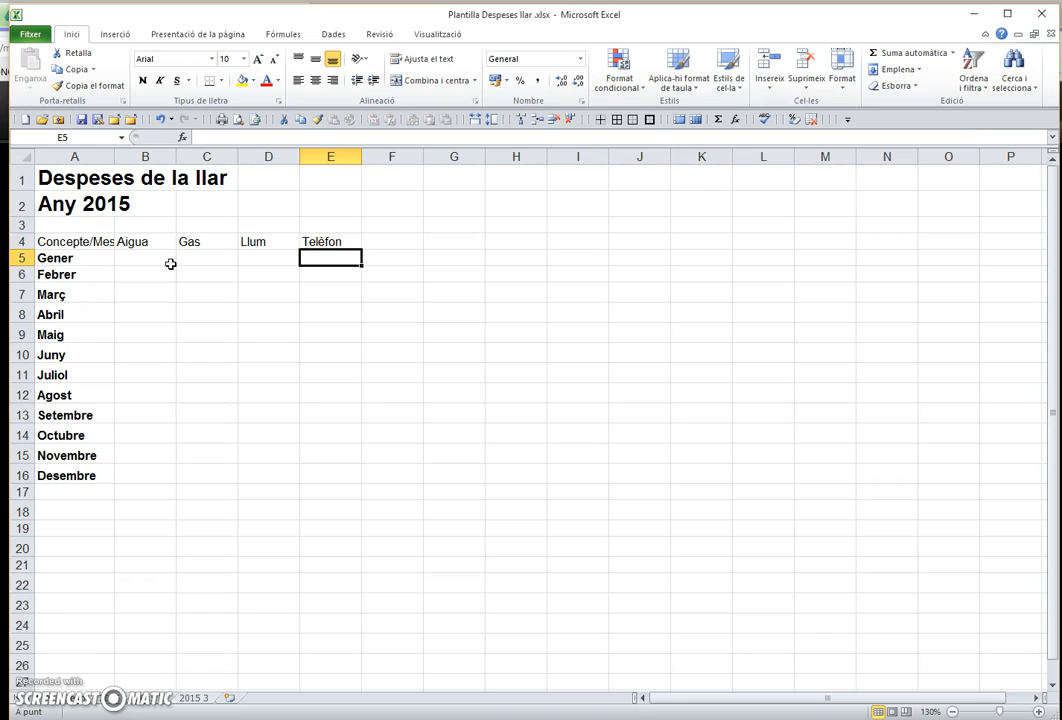
# - Copy the heading row A3:N3 from the completed "Despeses anuals de la llar" sheet
pyautogui.click(113, 703)
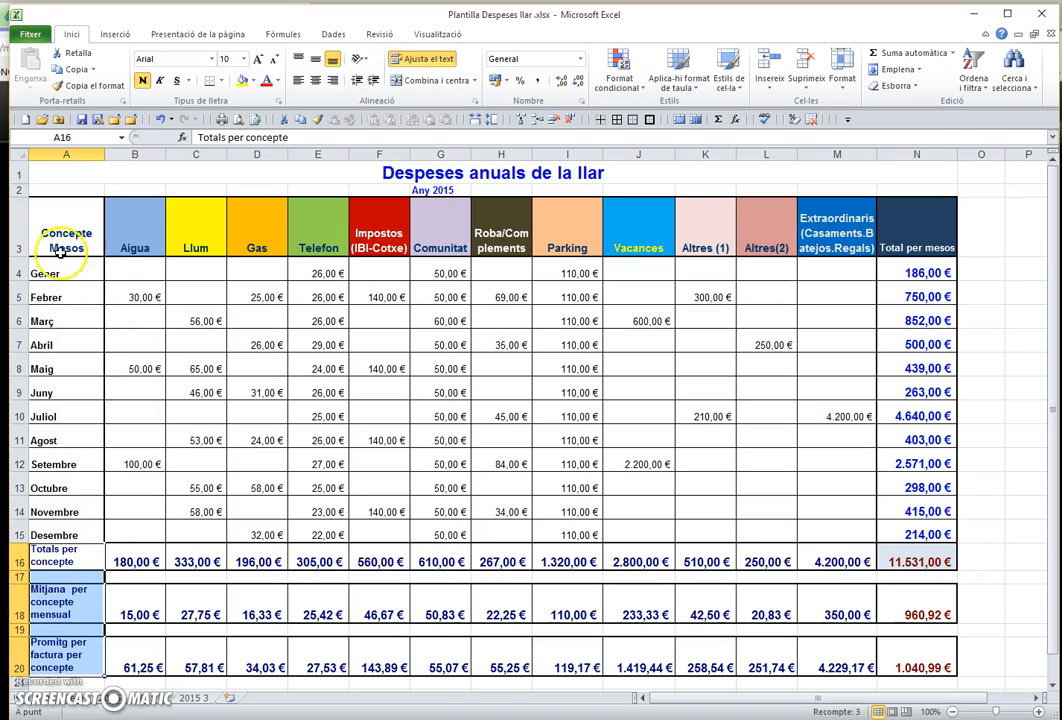
pyautogui.moveTo(52, 232); pyautogui.dragTo(897, 229)
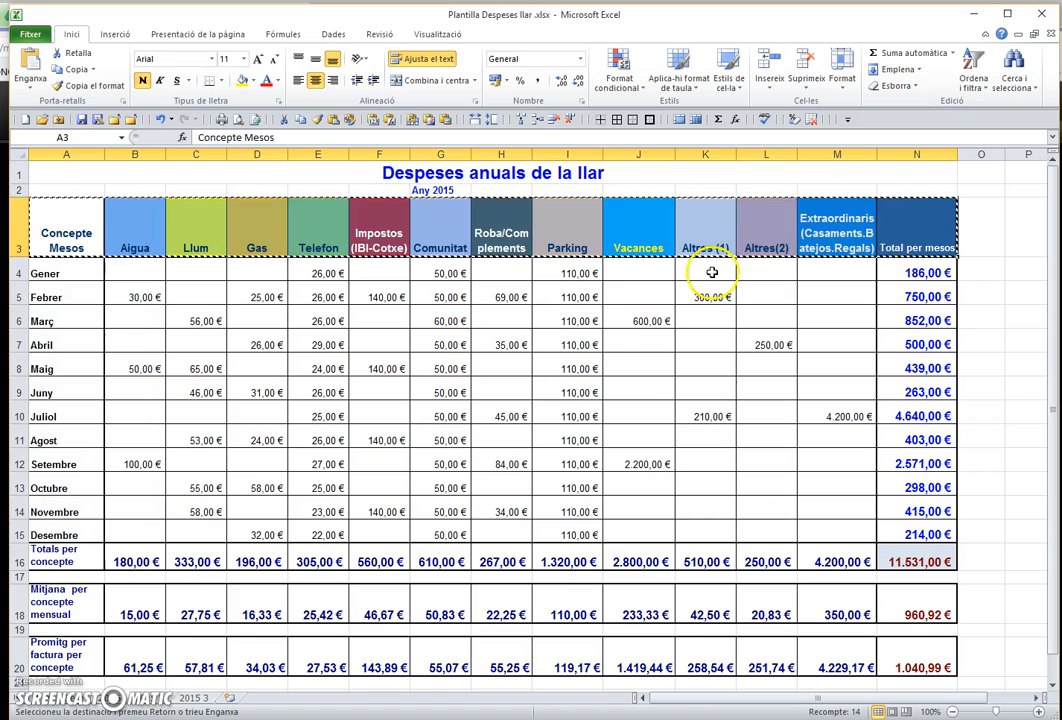
pyautogui.hotkey('ctrl', 'c')
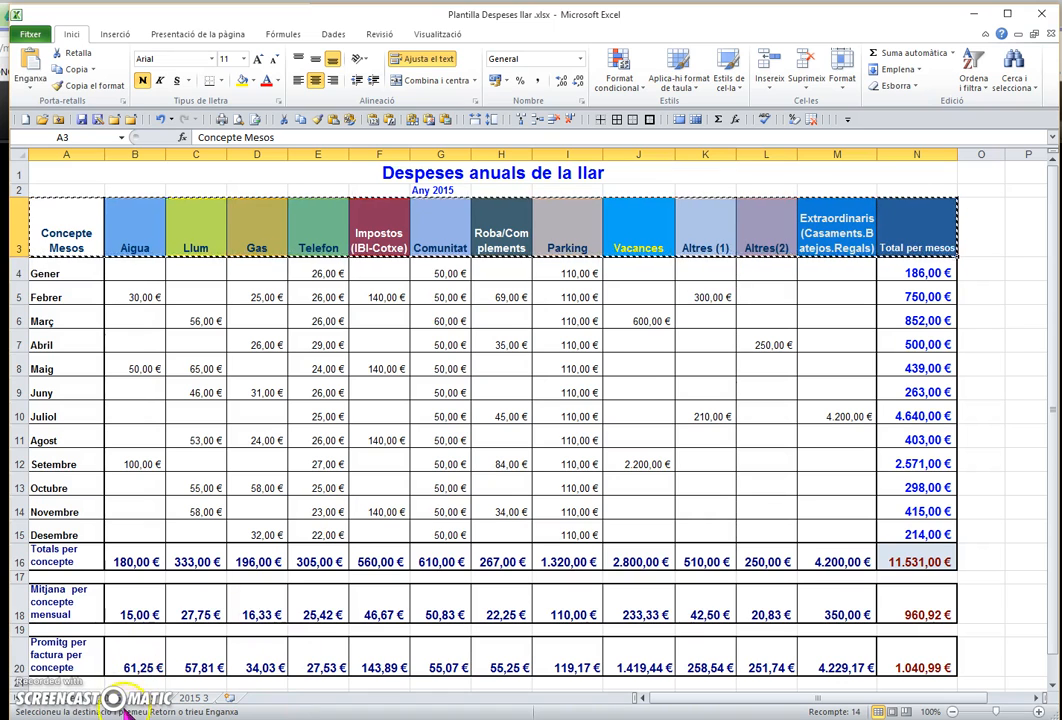
# - Paste the copied headings without their formatting into the new sheet's row 4, starting at A4
pyautogui.click(66, 700)
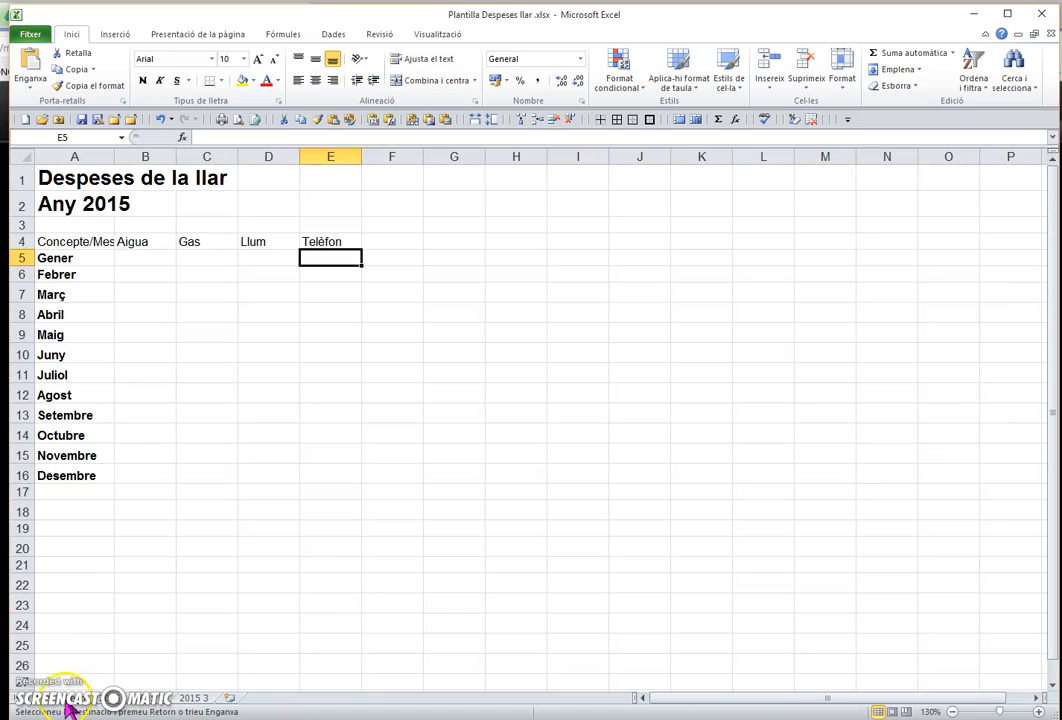
pyautogui.click(55, 241)
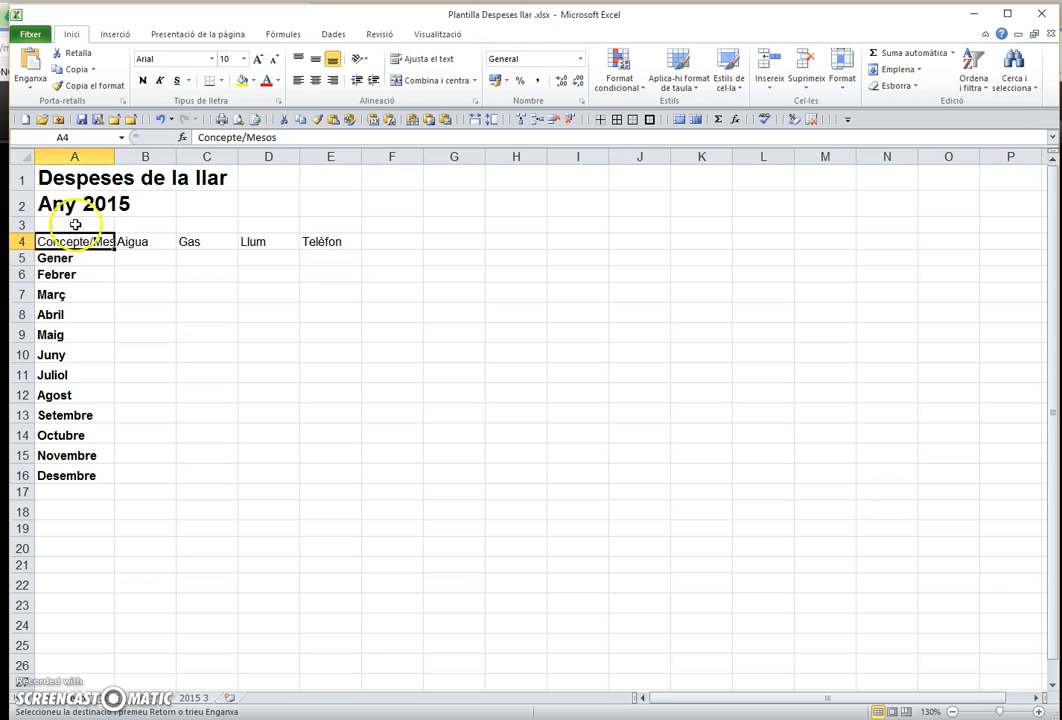
pyautogui.click(445, 121)
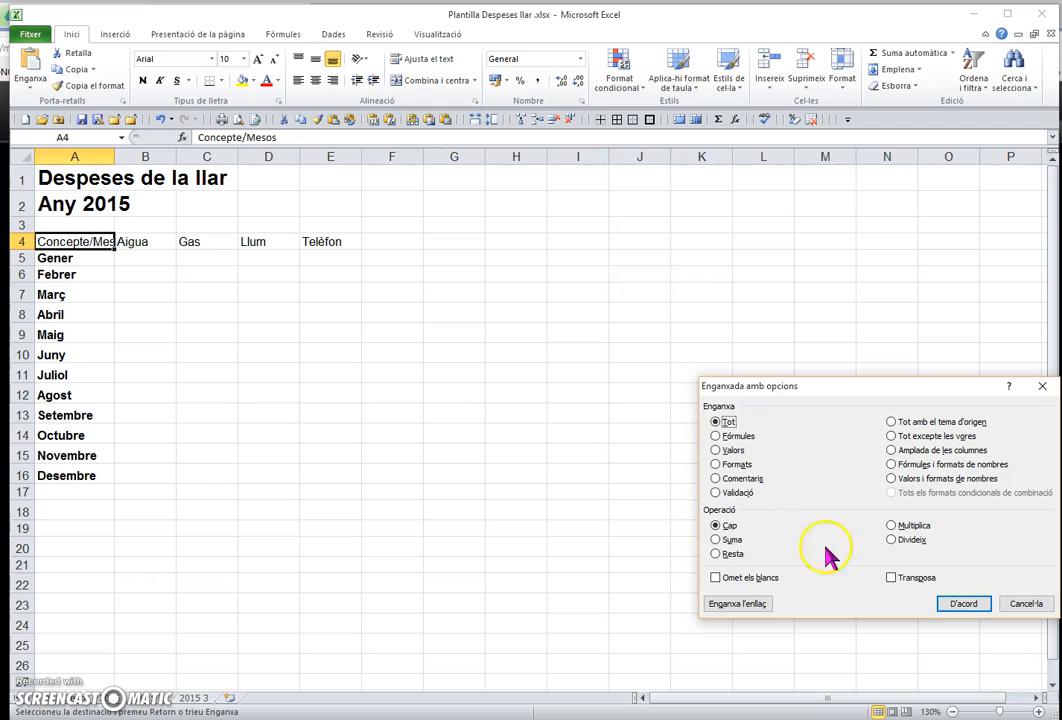
pyautogui.click(1025, 604)
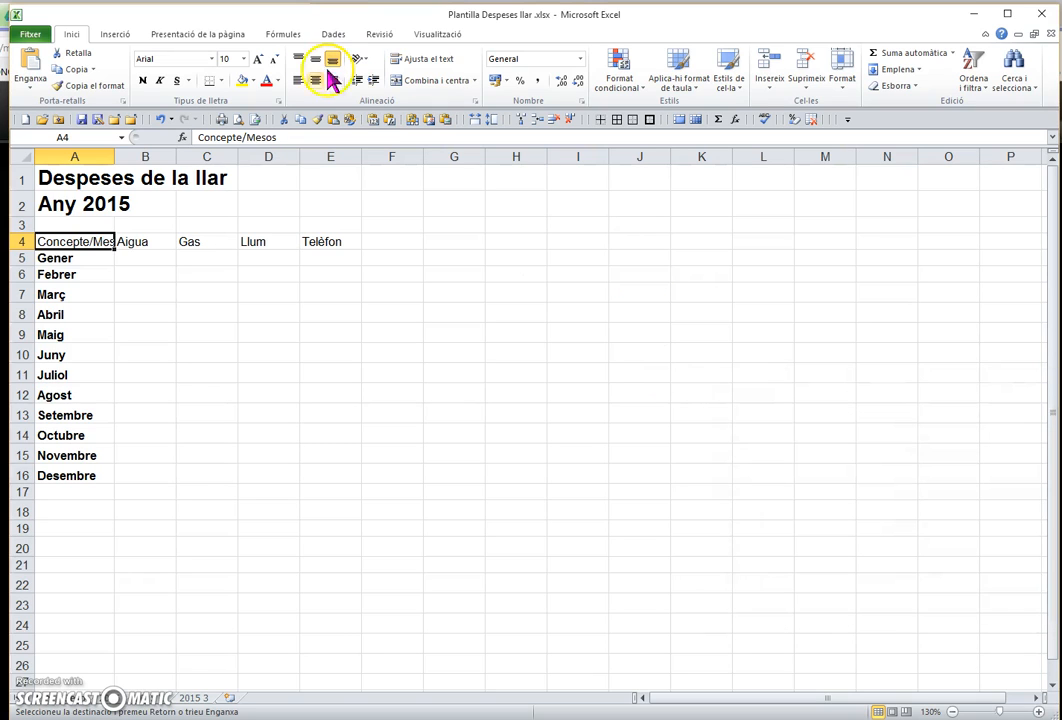
pyautogui.click(376, 120)
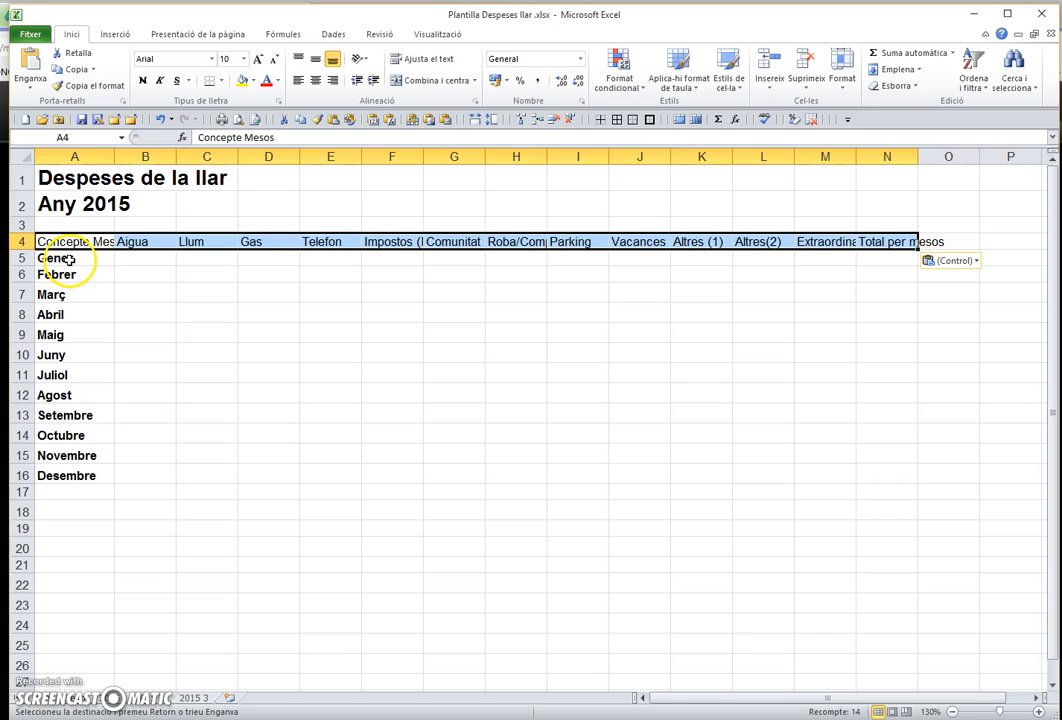
# - Apply thin interior gridlines and a thick outline border to the table range A4:N17
pyautogui.moveTo(48, 244); pyautogui.dragTo(928, 484)
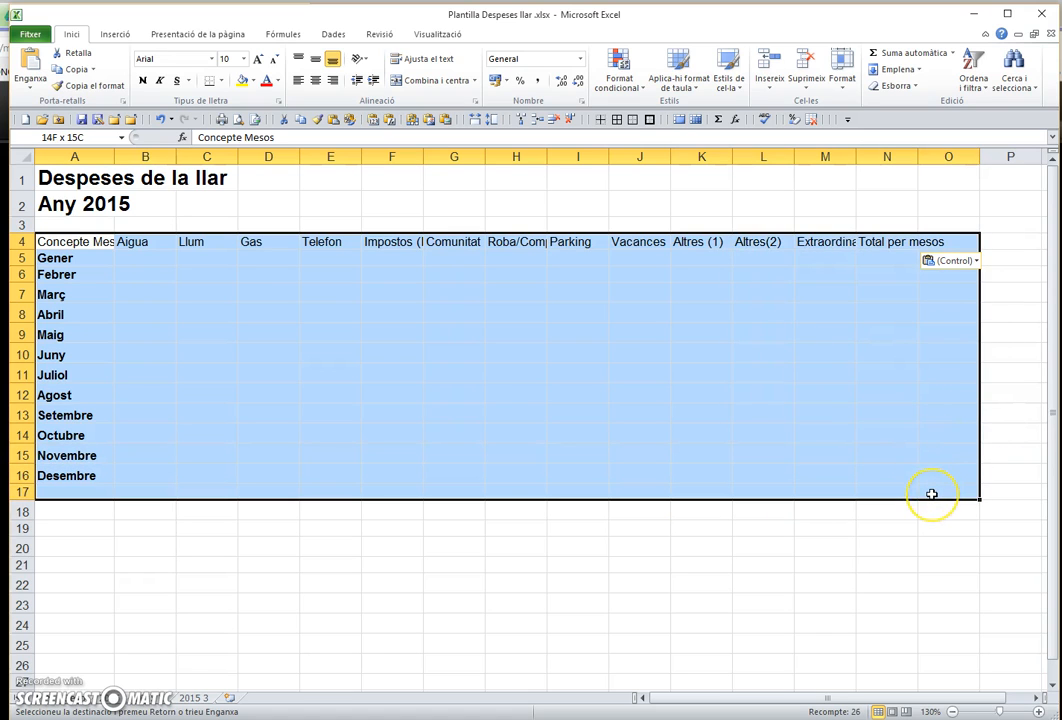
pyautogui.moveTo(931, 494); pyautogui.dragTo(905, 493)
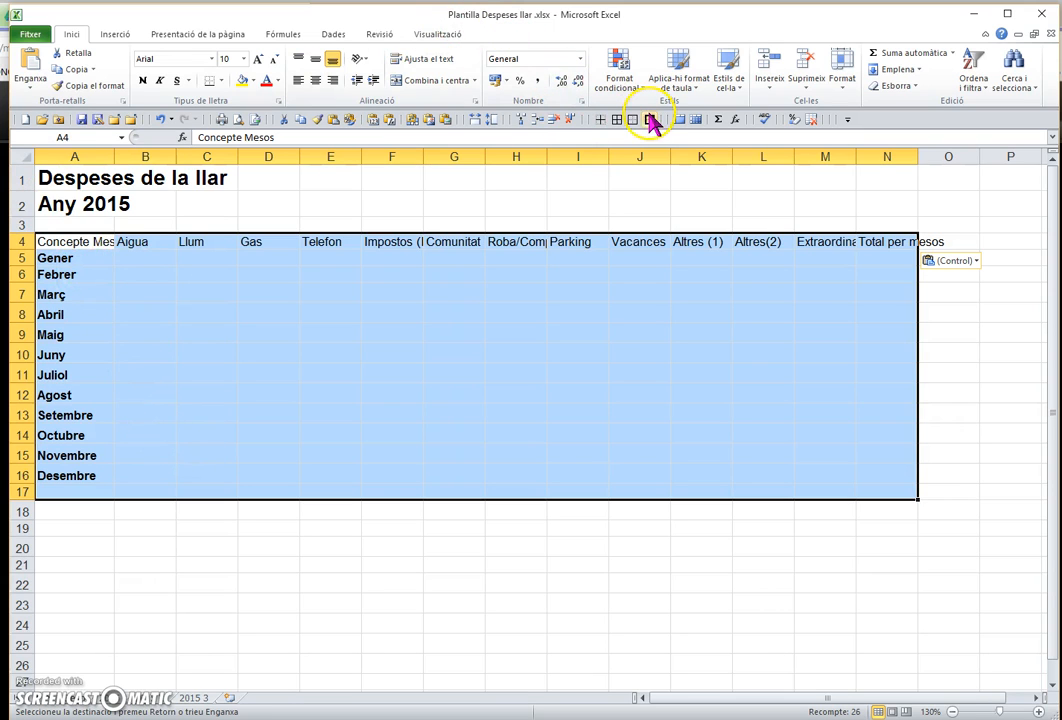
pyautogui.click(581, 101)
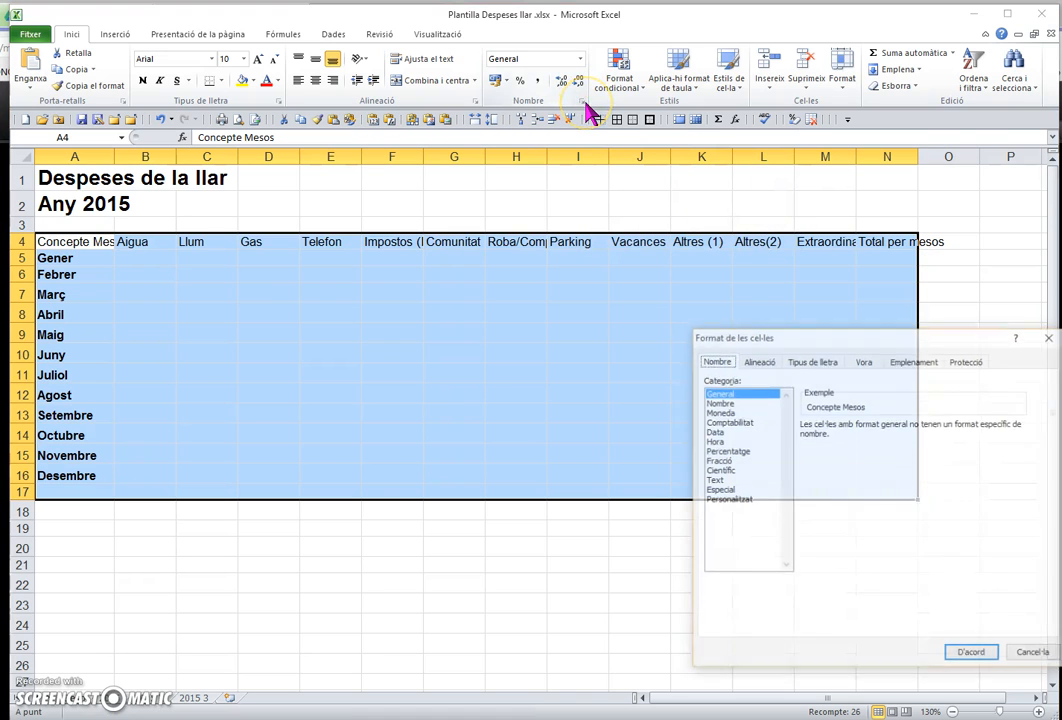
pyautogui.click(864, 362)
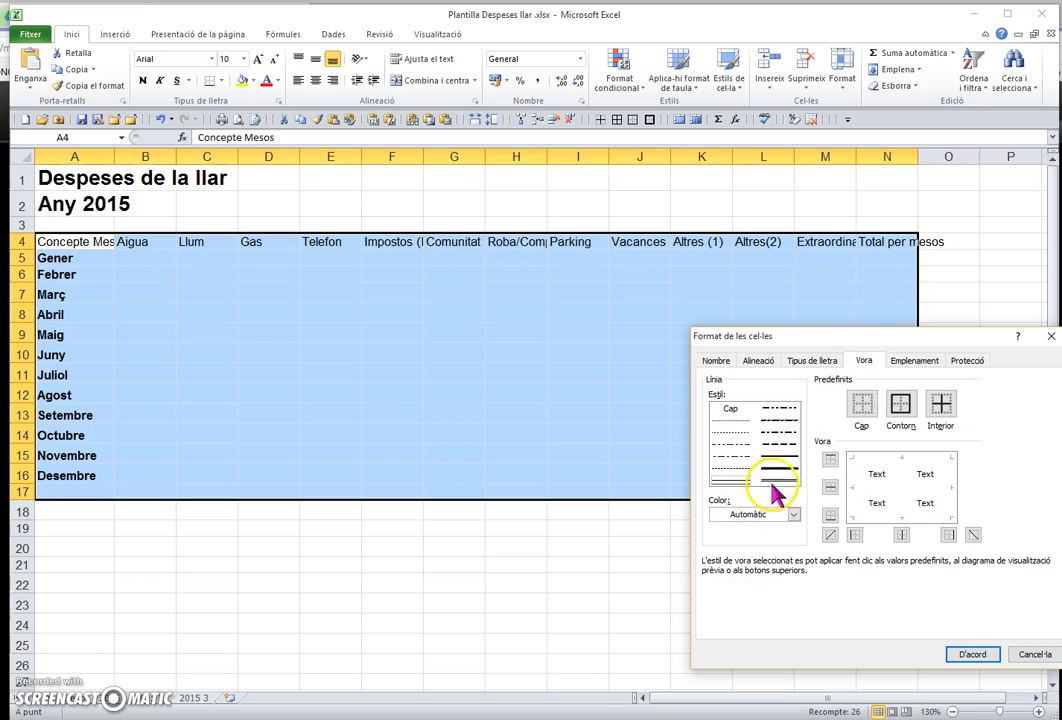
pyautogui.click(943, 406)
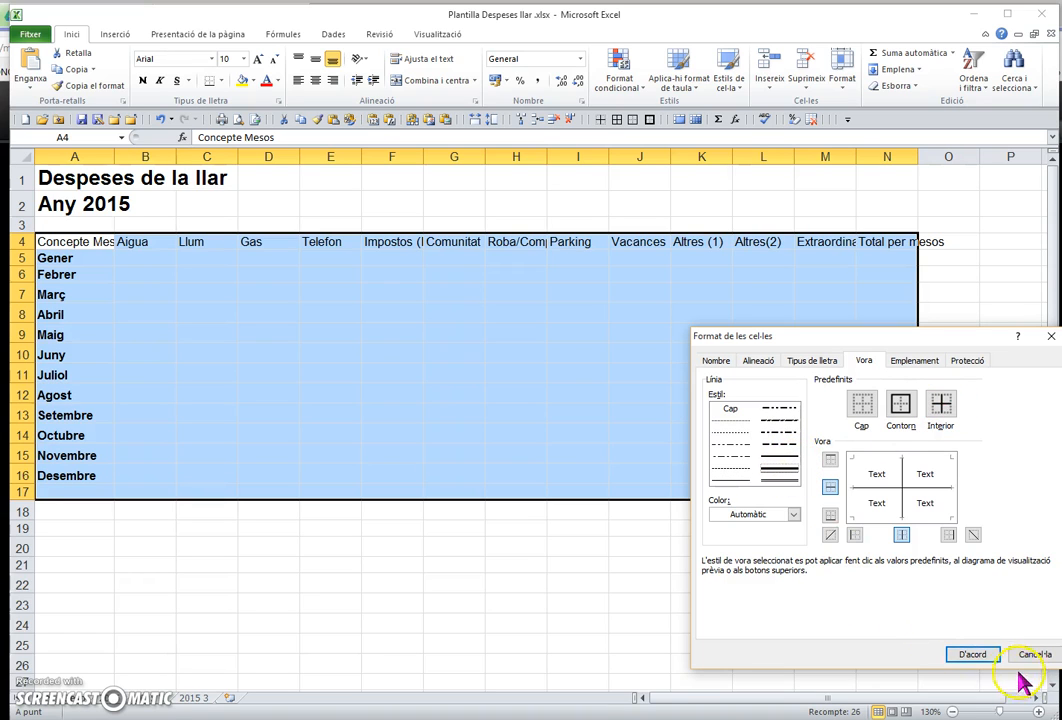
pyautogui.click(900, 404)
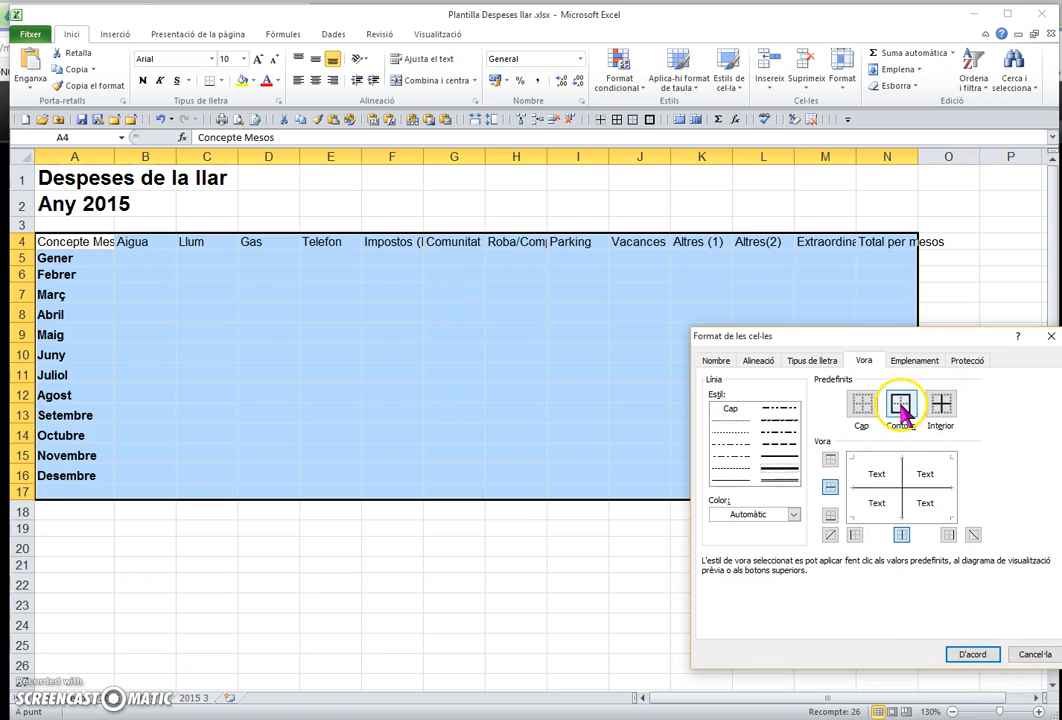
pyautogui.click(968, 655)
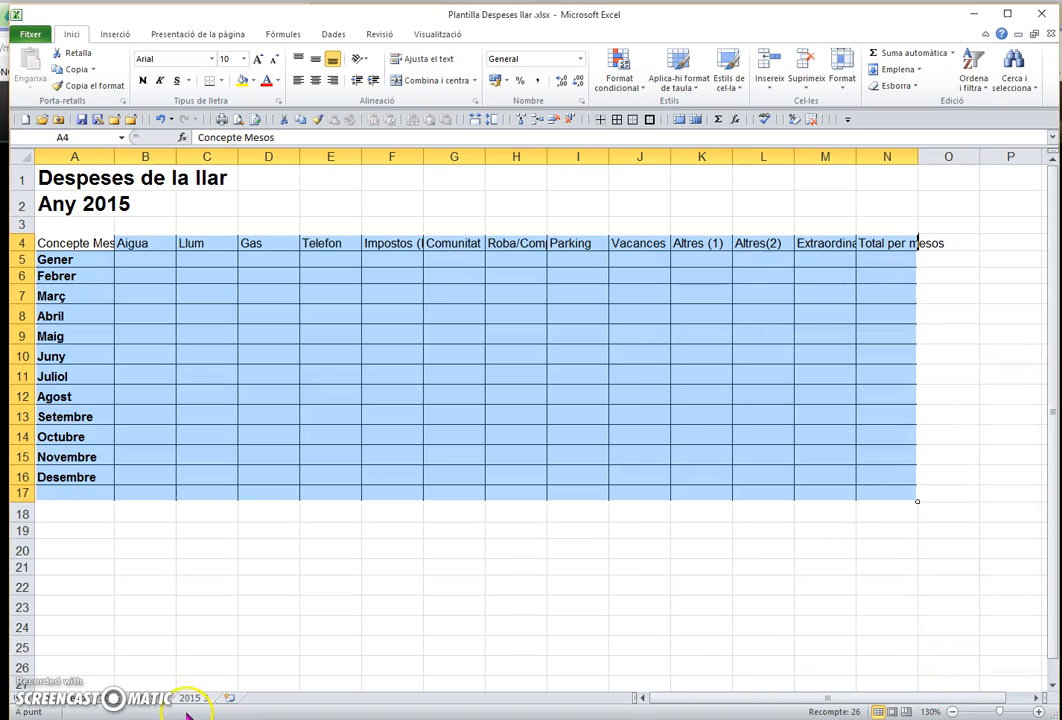
pyautogui.click(190, 699)
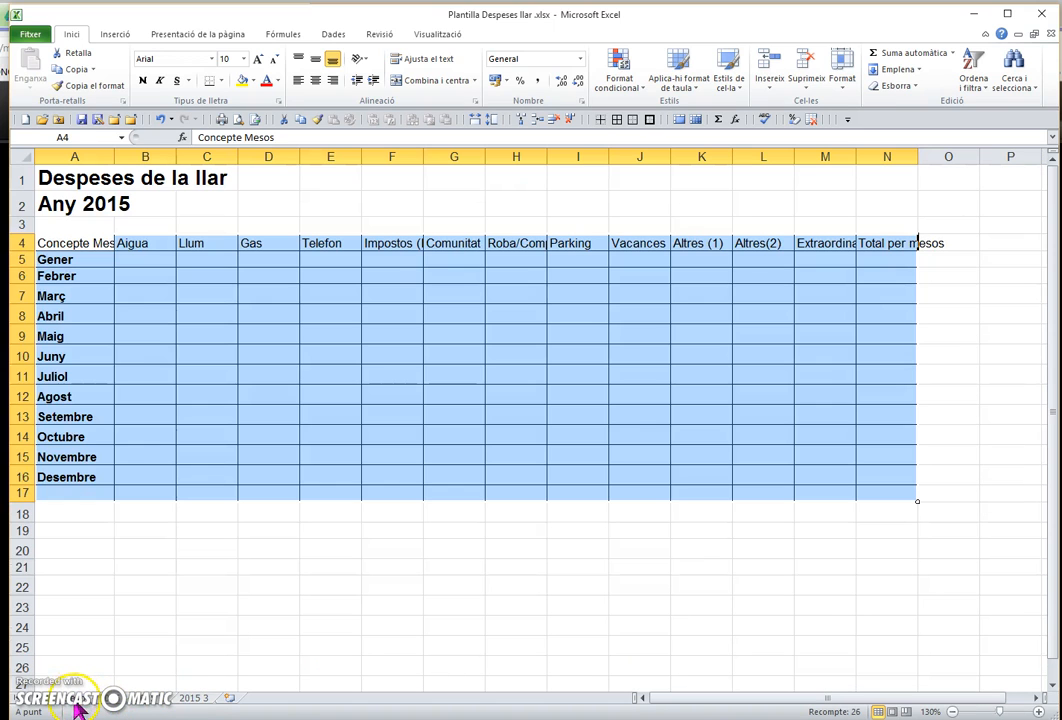
pyautogui.click(95, 699)
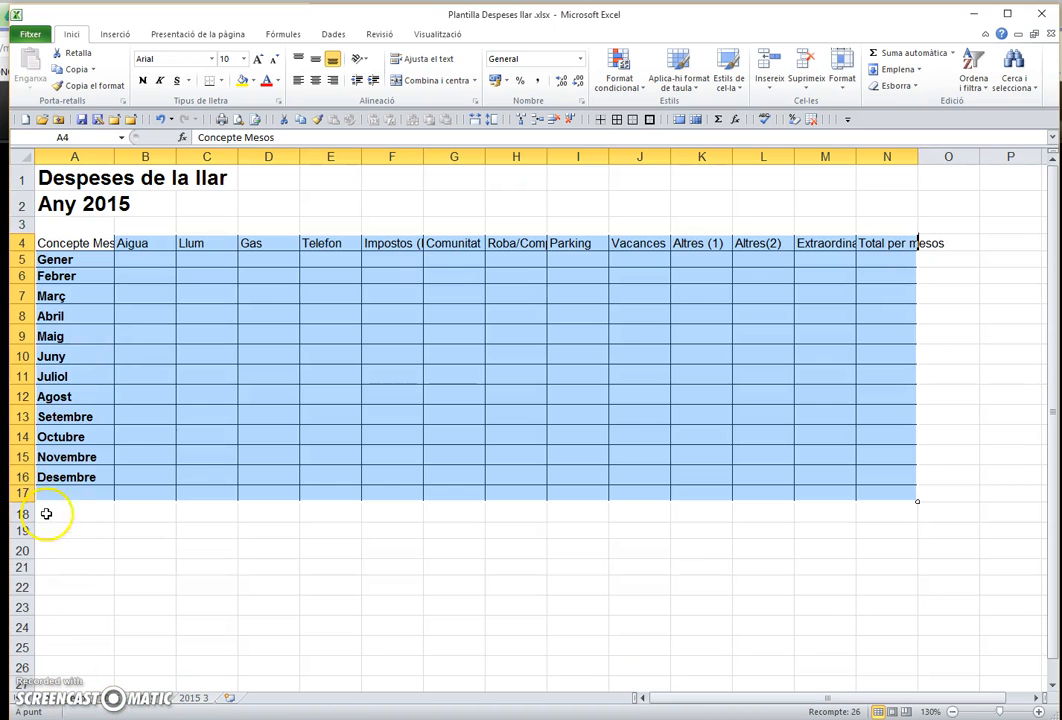
pyautogui.click(66, 549)
# - Put a thick outline border around the bottom row A17:N17 of the table
pyautogui.click(64, 492)
pyautogui.moveTo(64, 492); pyautogui.dragTo(912, 498)
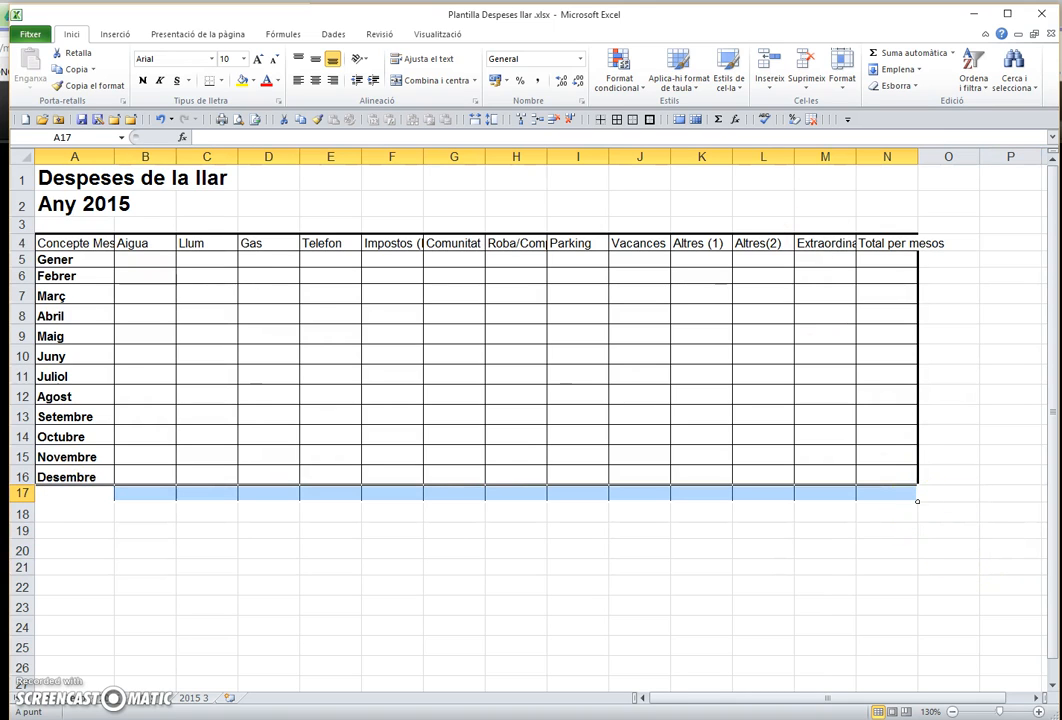
pyautogui.click(582, 101)
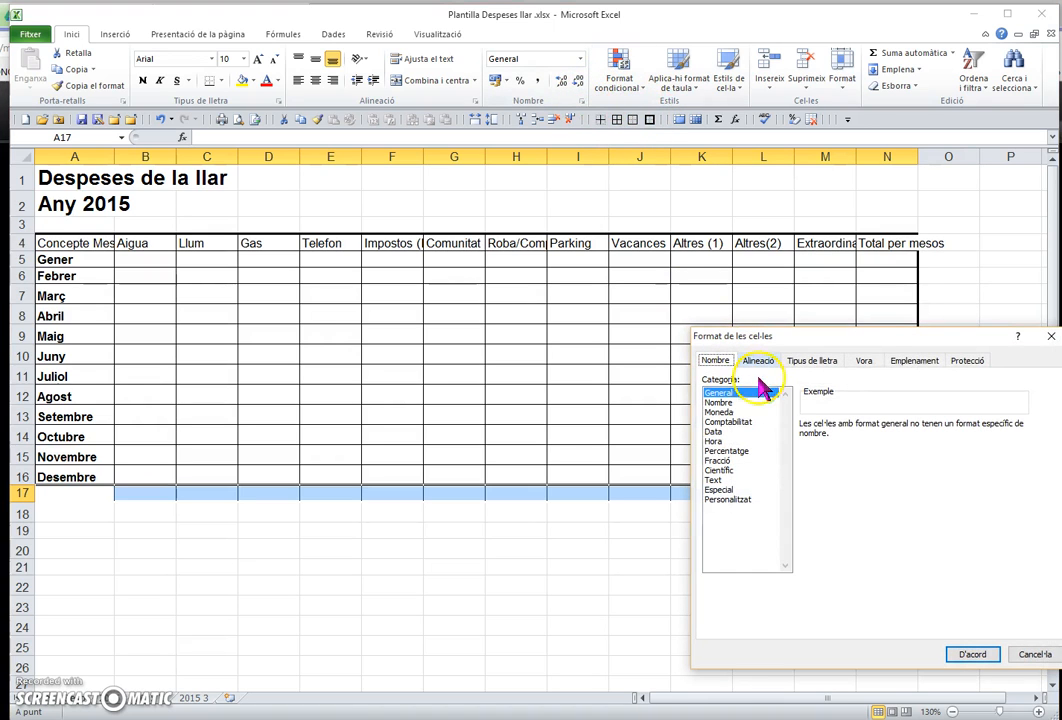
pyautogui.click(866, 361)
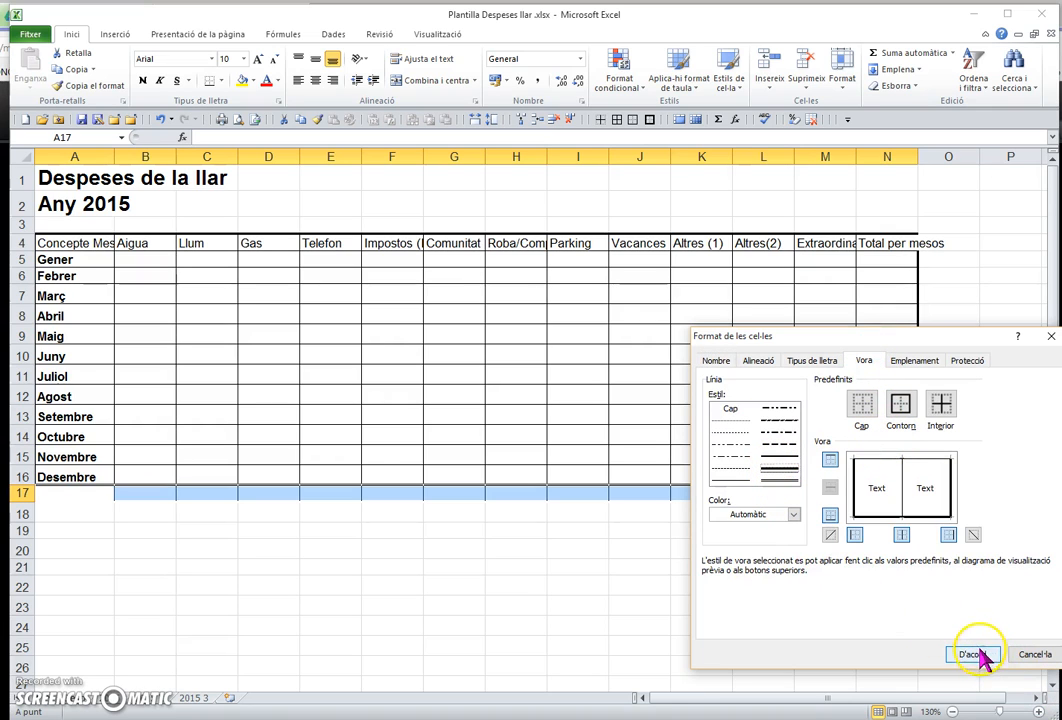
pyautogui.click(900, 403)
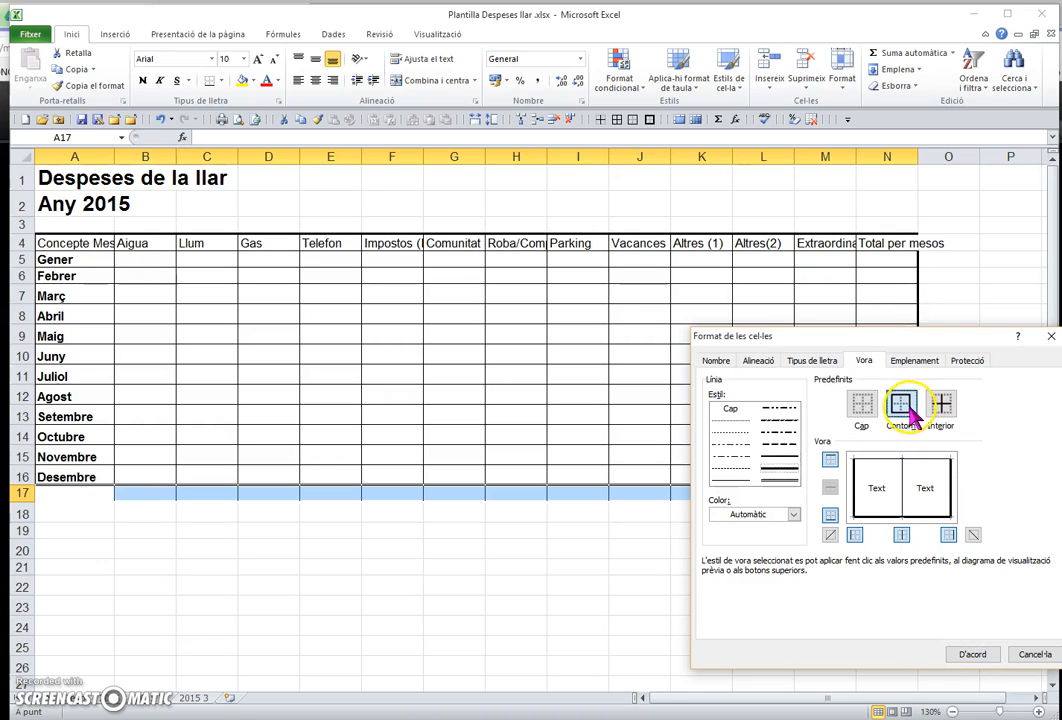
pyautogui.click(768, 477)
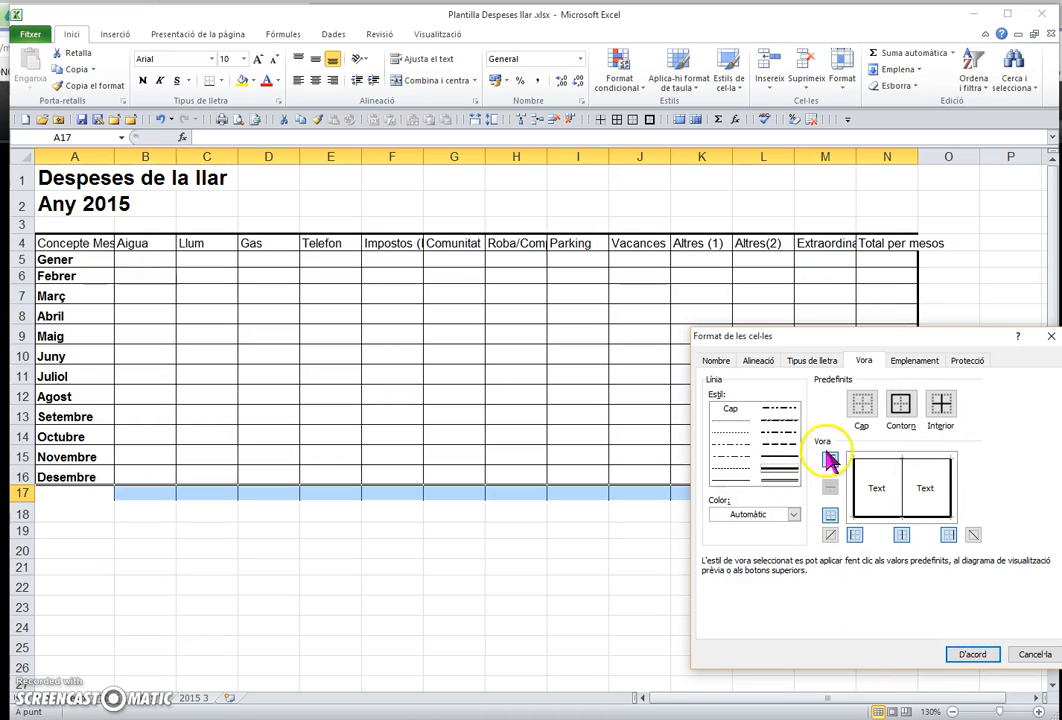
pyautogui.click(965, 652)
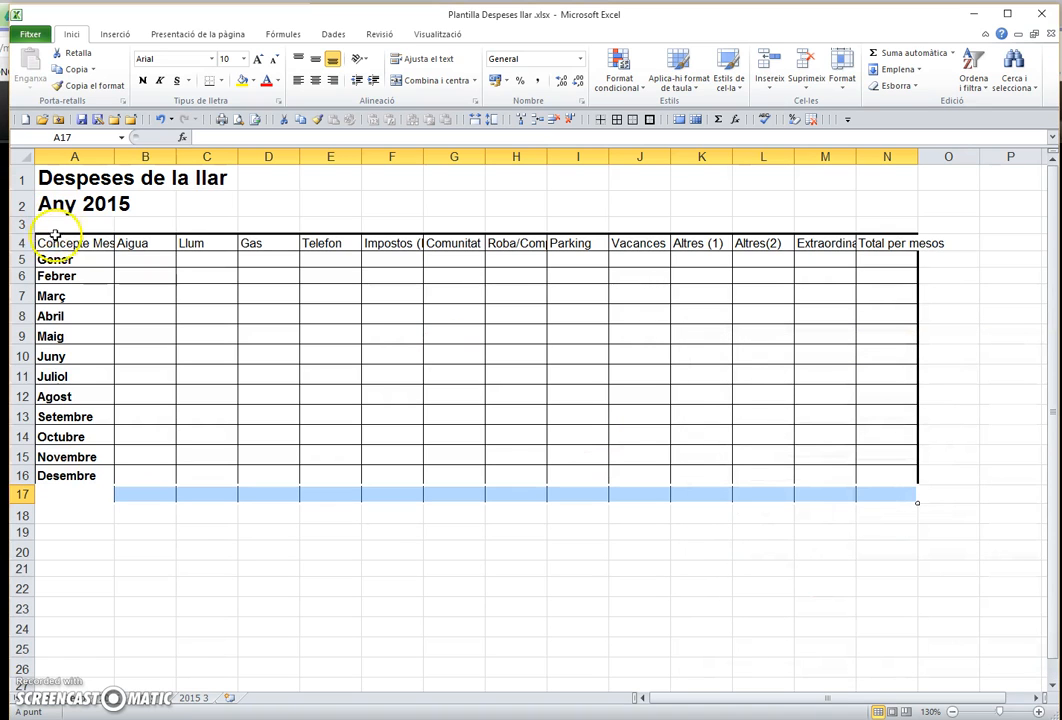
# - Put a thick outline border around the heading row A4:N4
pyautogui.moveTo(57, 243); pyautogui.dragTo(870, 242)
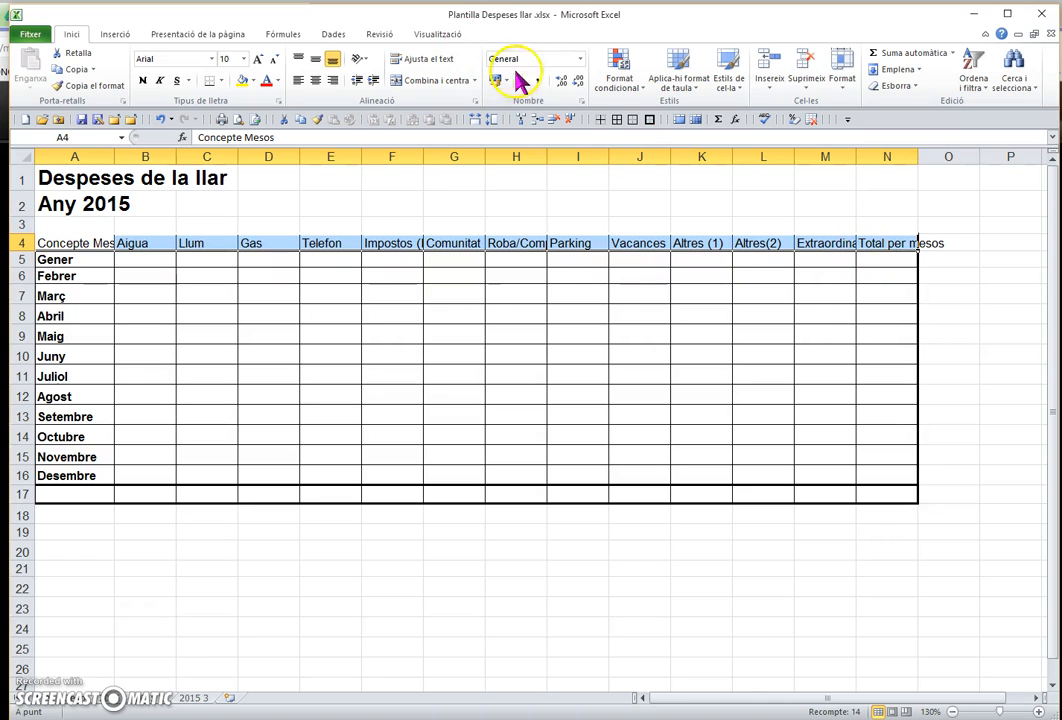
pyautogui.click(581, 101)
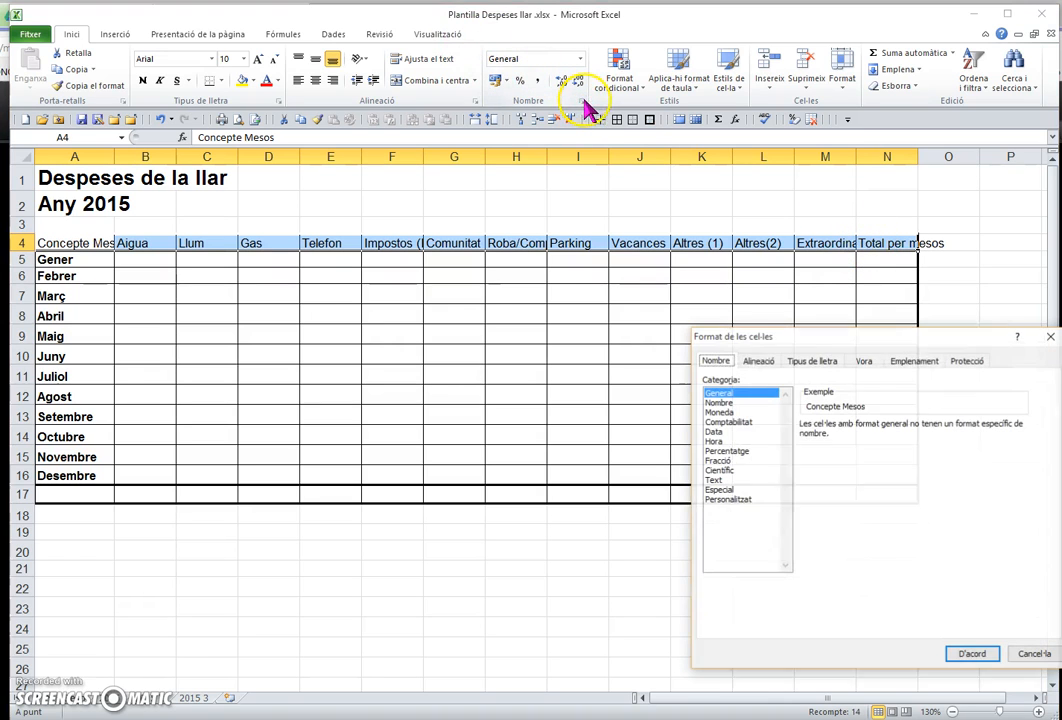
pyautogui.click(868, 364)
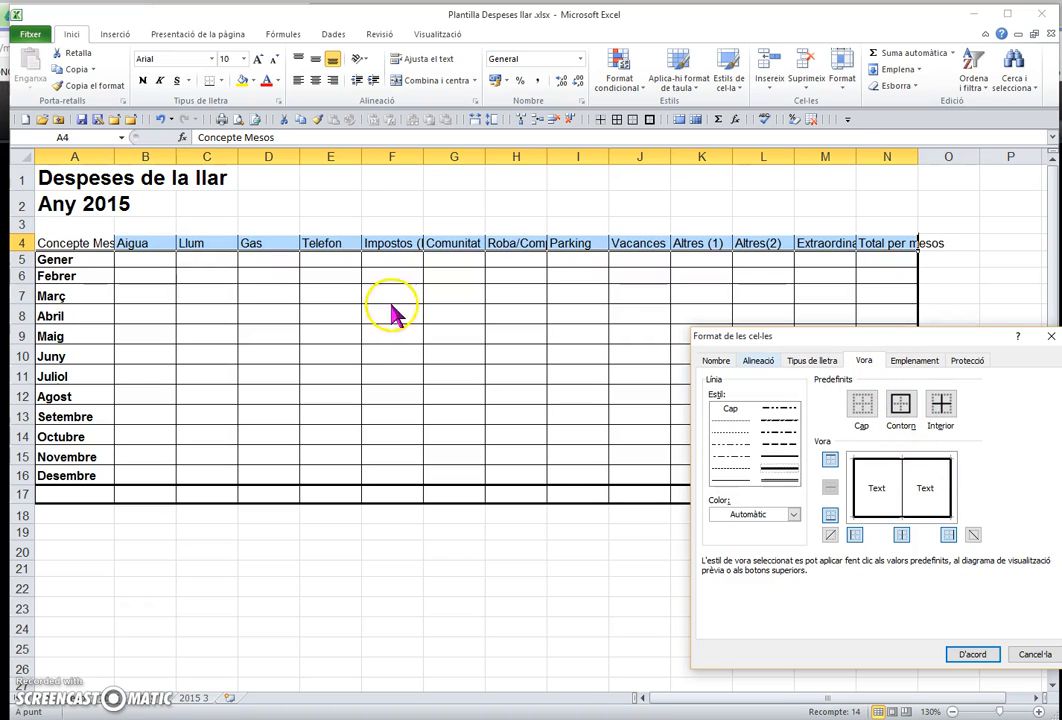
pyautogui.click(975, 655)
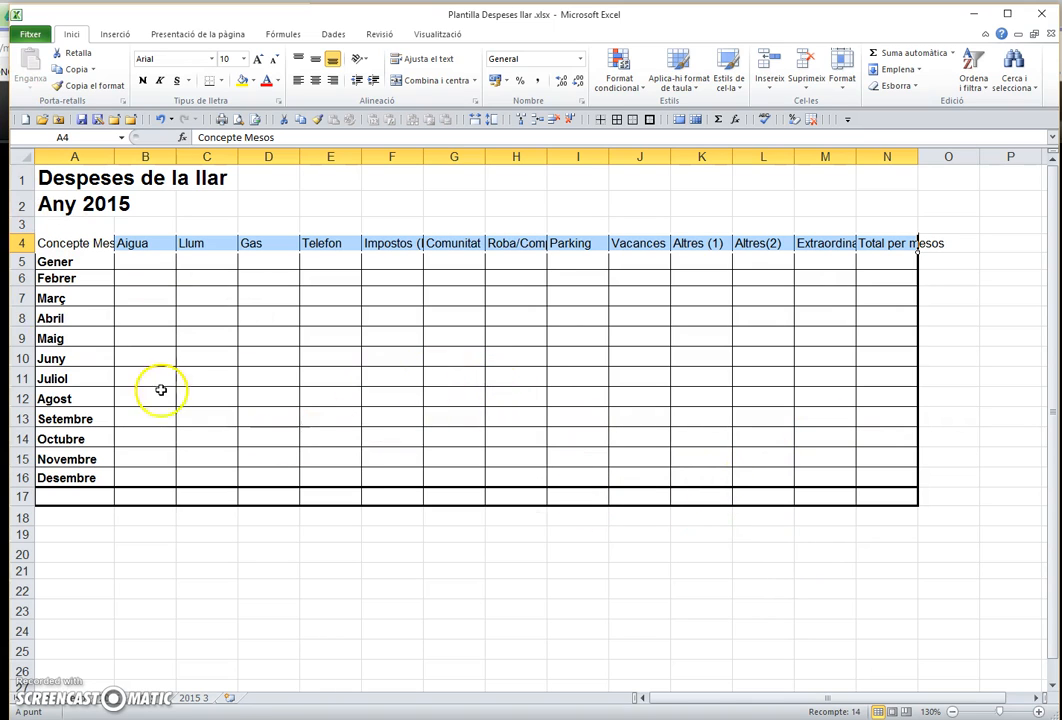
# - Enter the label "Total Anual" in A17, below the month names
pyautogui.click(86, 494)
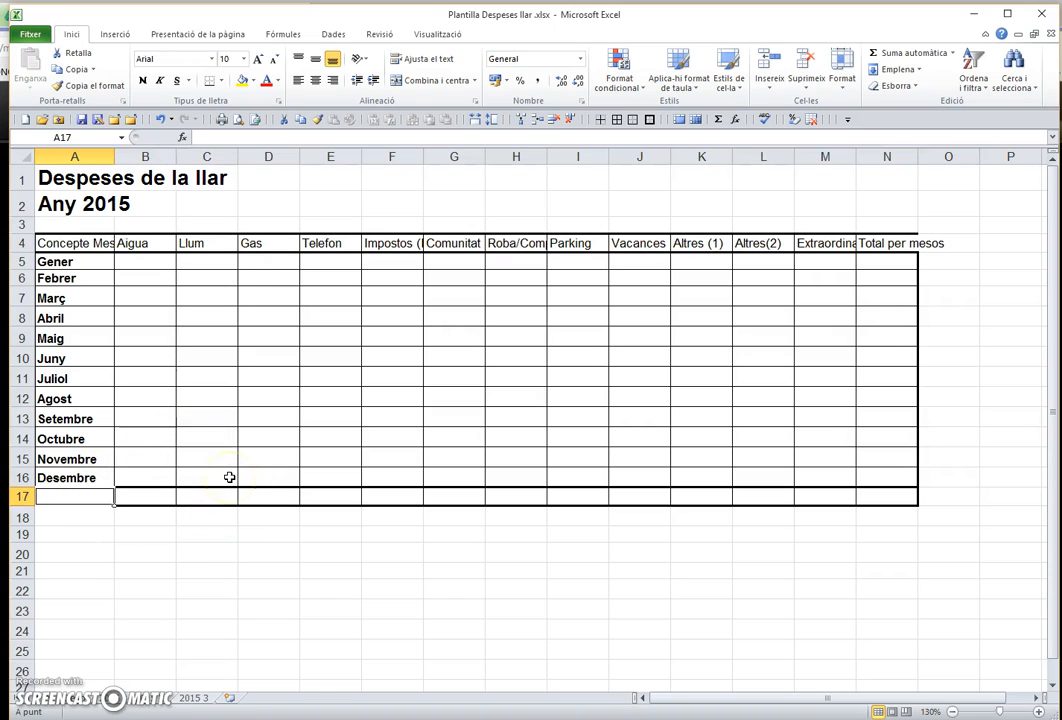
pyautogui.write('Total Anual')
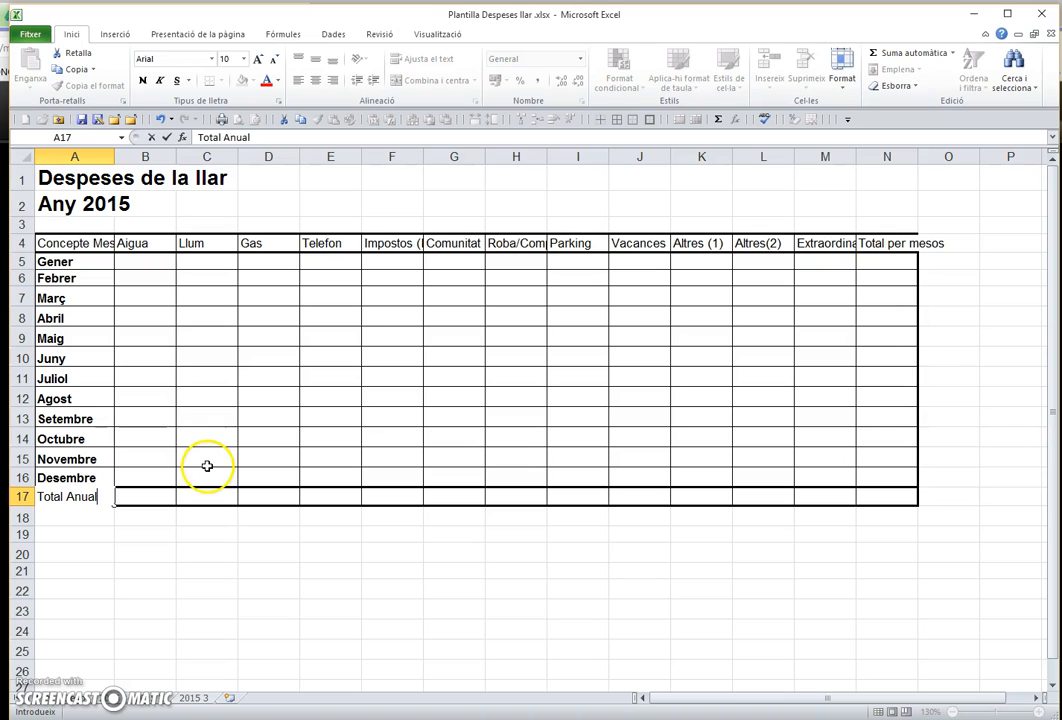
pyautogui.press('Return')
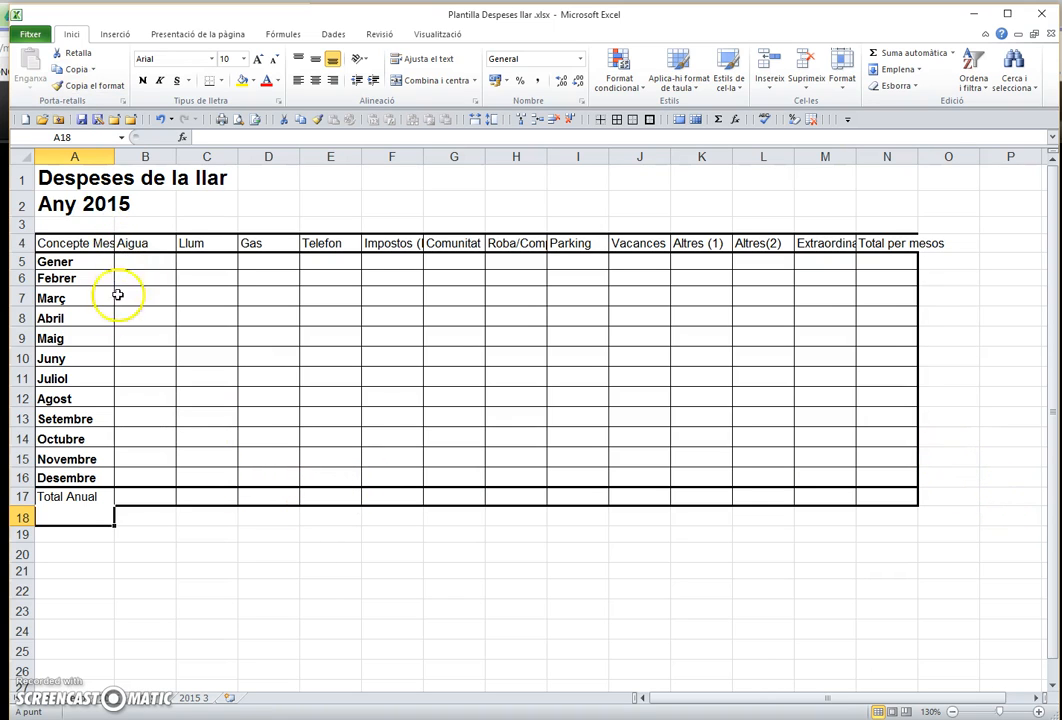
# - Sum B5:B16 in B17 with the SUMA function and fill the formula across the total row to N17
pyautogui.click(150, 496)
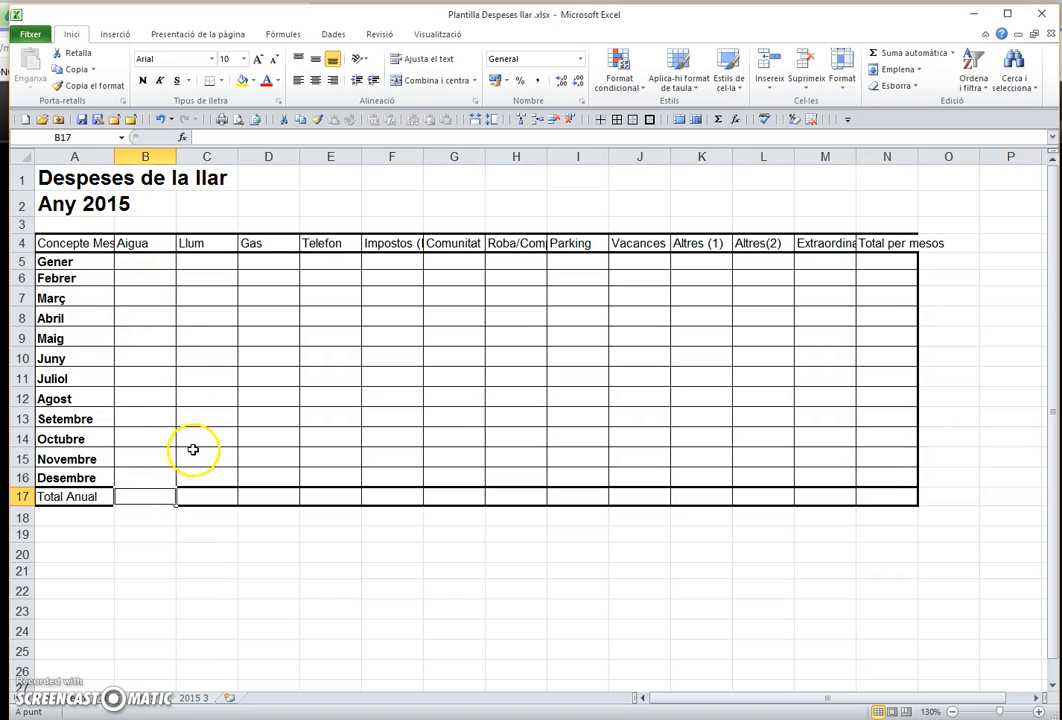
pyautogui.click(948, 55)
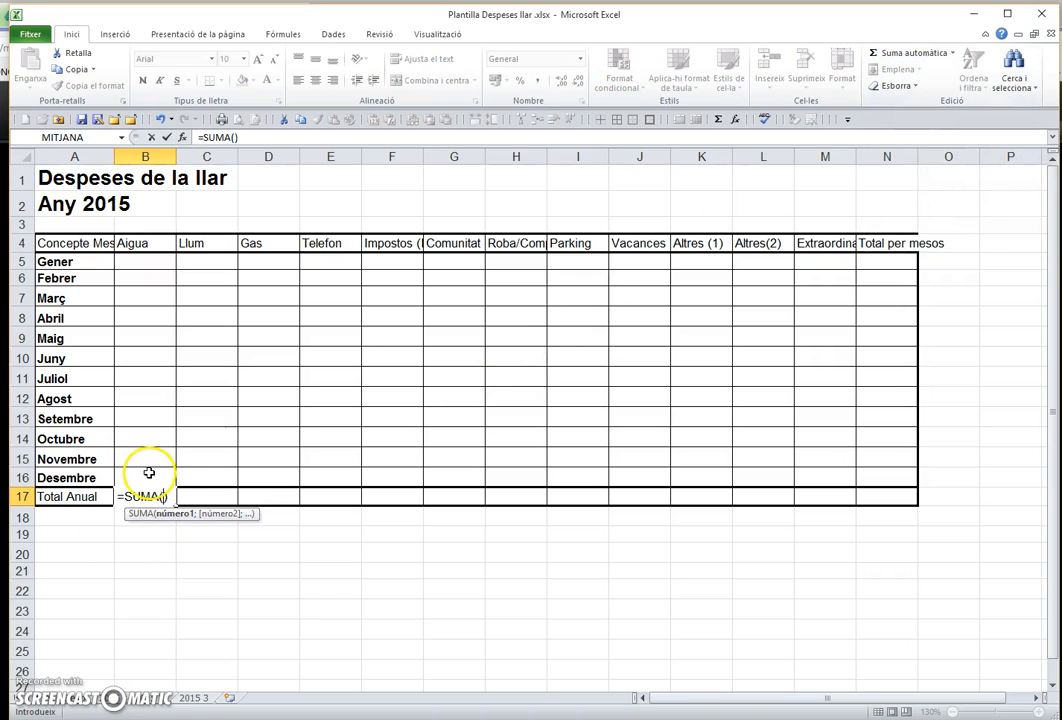
pyautogui.moveTo(137, 416); pyautogui.dragTo(130, 266)
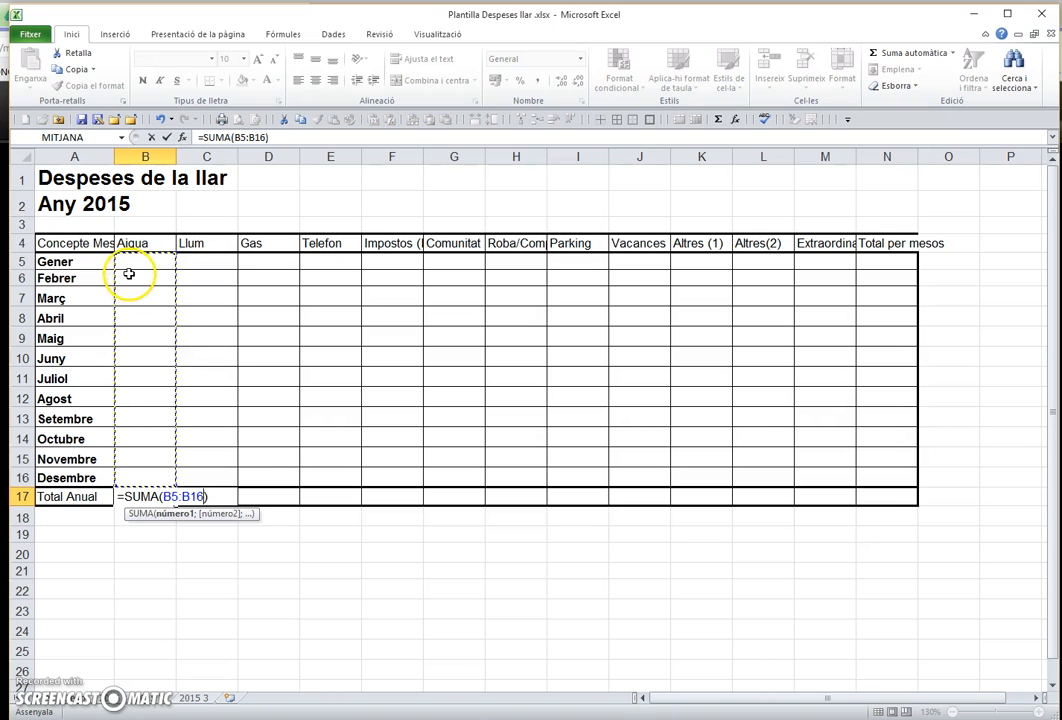
pyautogui.press('Return')
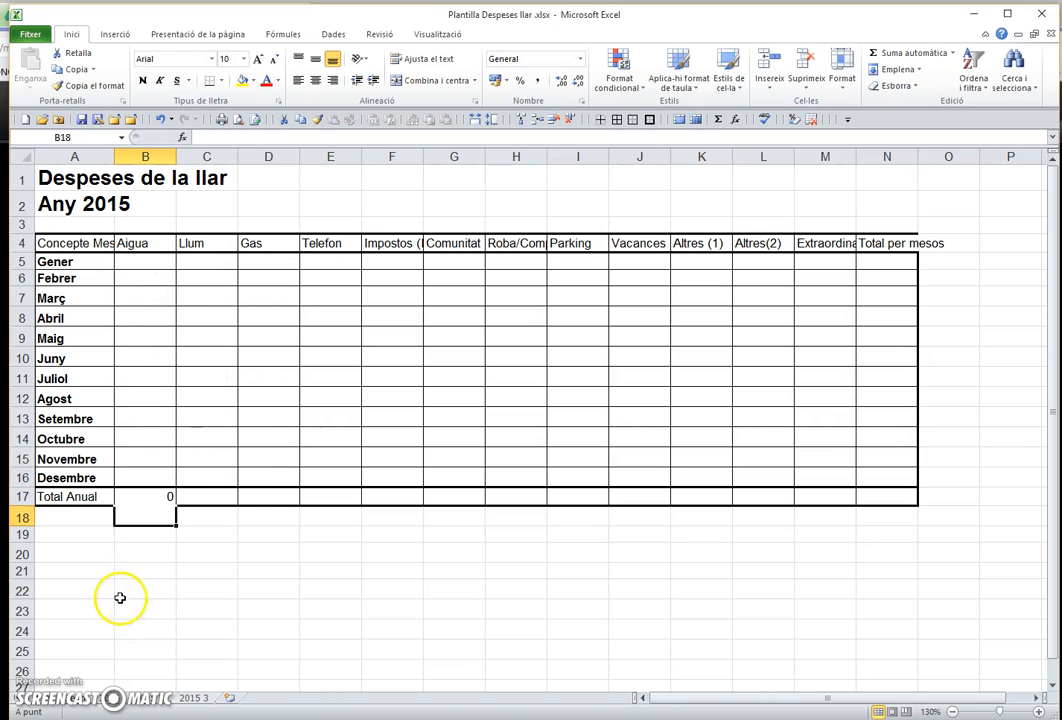
pyautogui.click(148, 496)
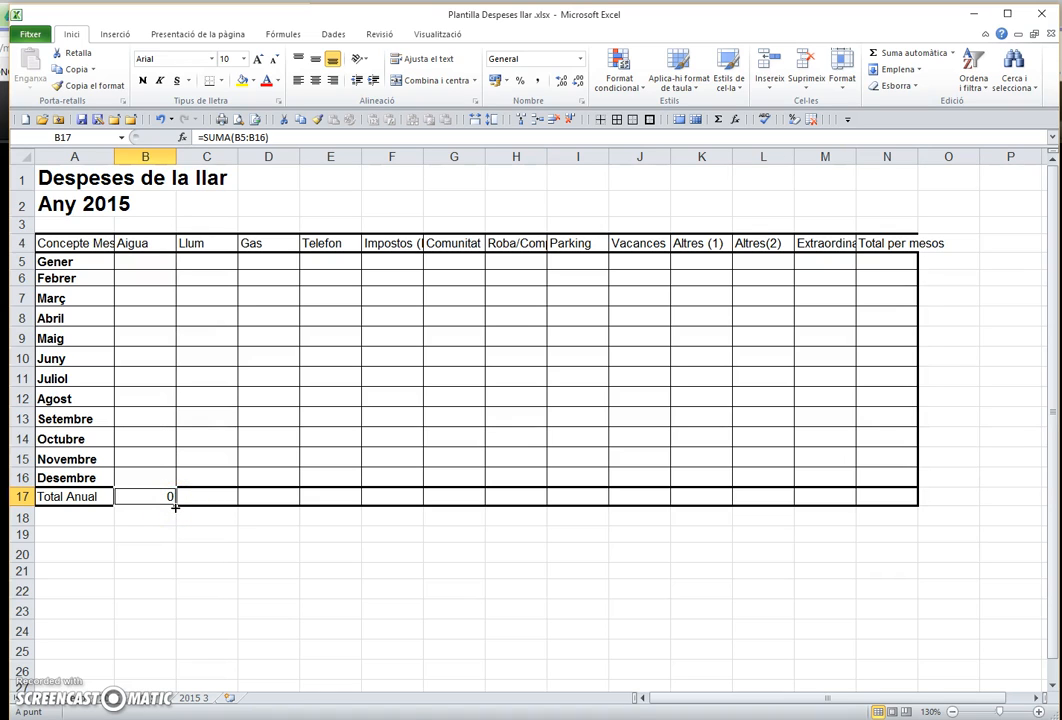
pyautogui.moveTo(175, 506); pyautogui.dragTo(907, 507)
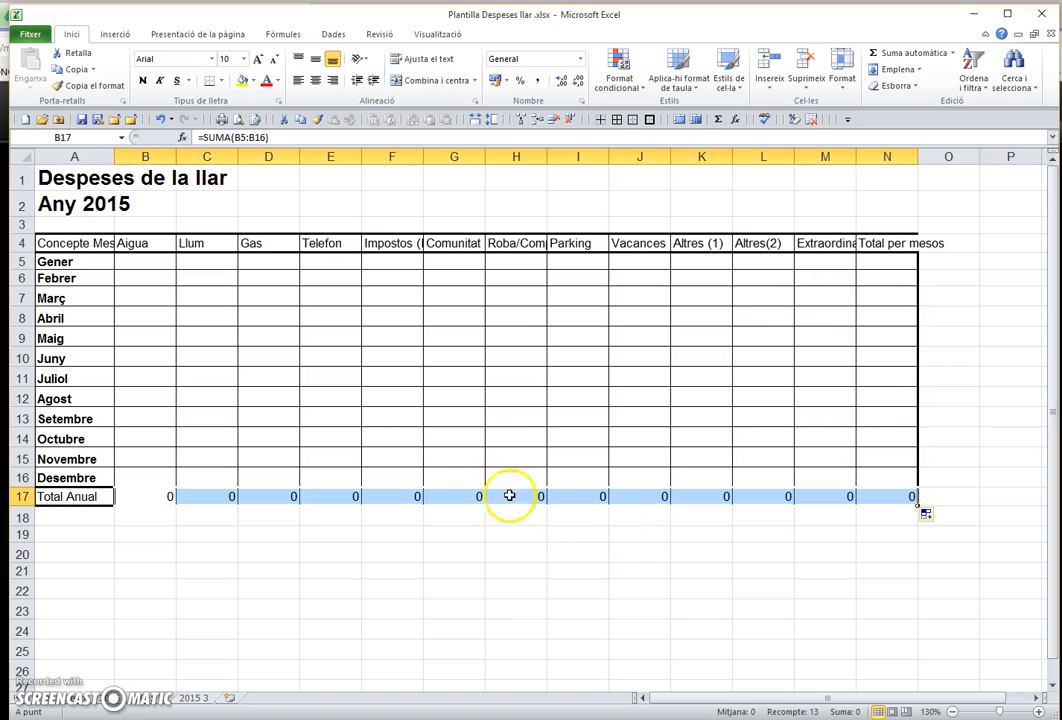
pyautogui.click(836, 500)
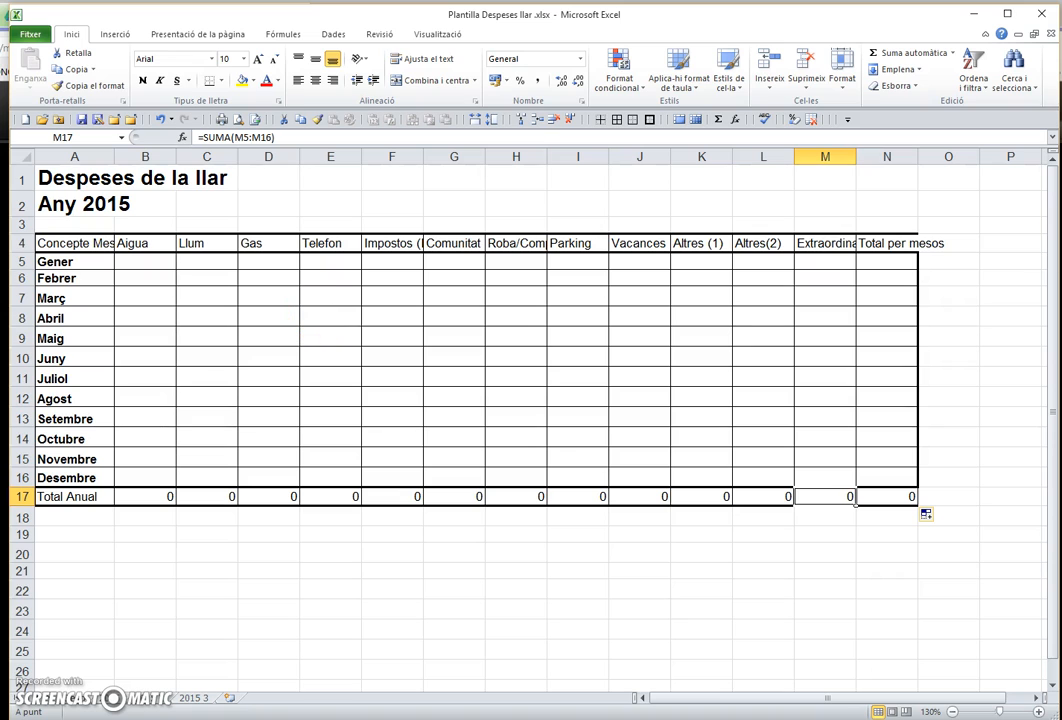
# - Sum B5:M5 in N5 with the SUMA function and fill the monthly total formula down to N16
pyautogui.click(879, 261)
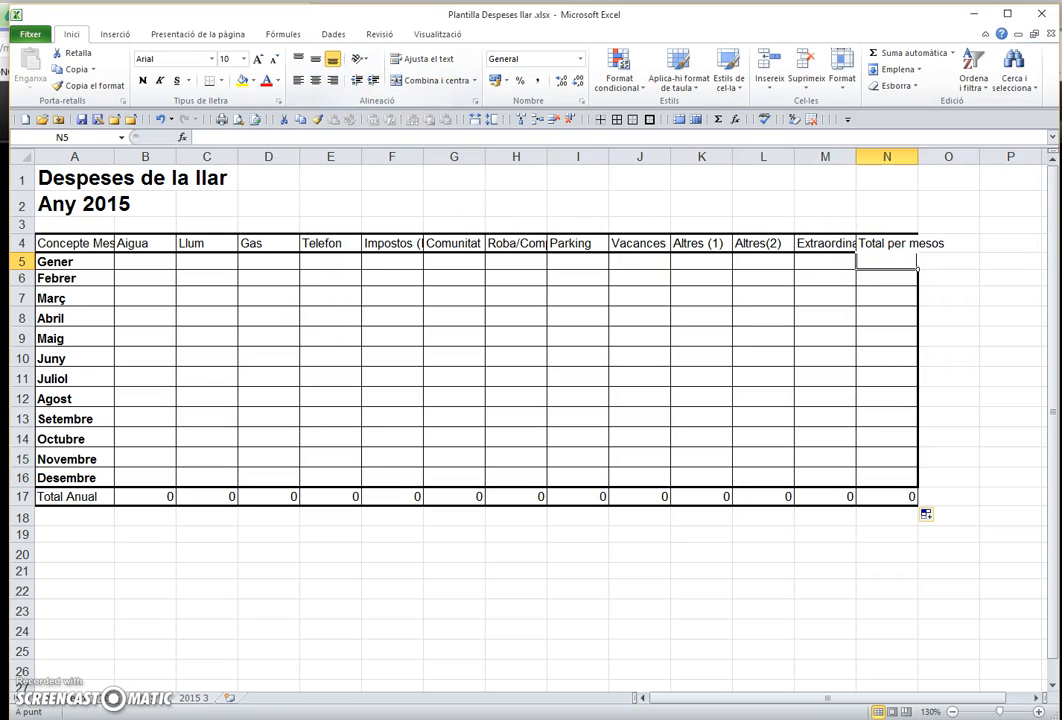
pyautogui.click(926, 56)
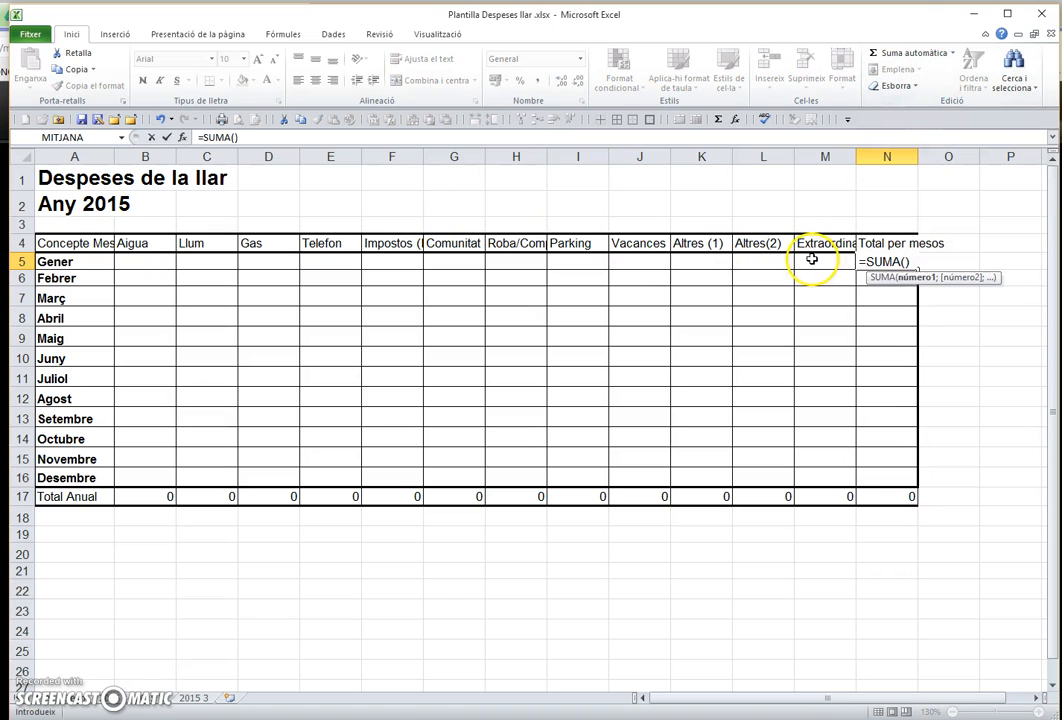
pyautogui.moveTo(812, 258); pyautogui.dragTo(153, 262)
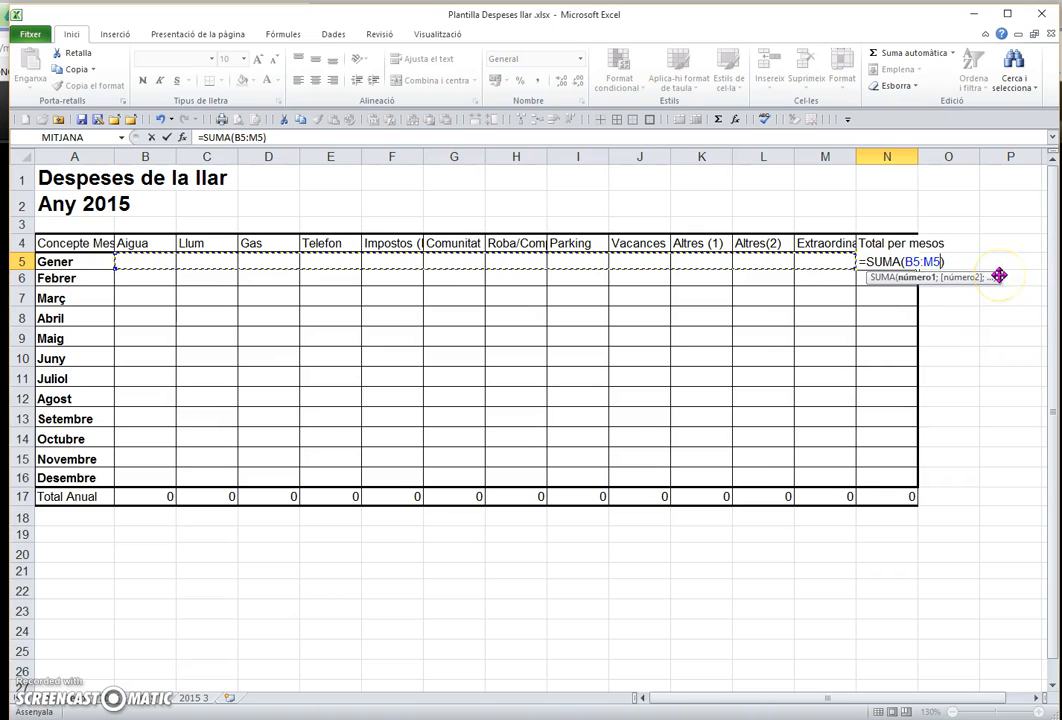
pyautogui.press('Return')
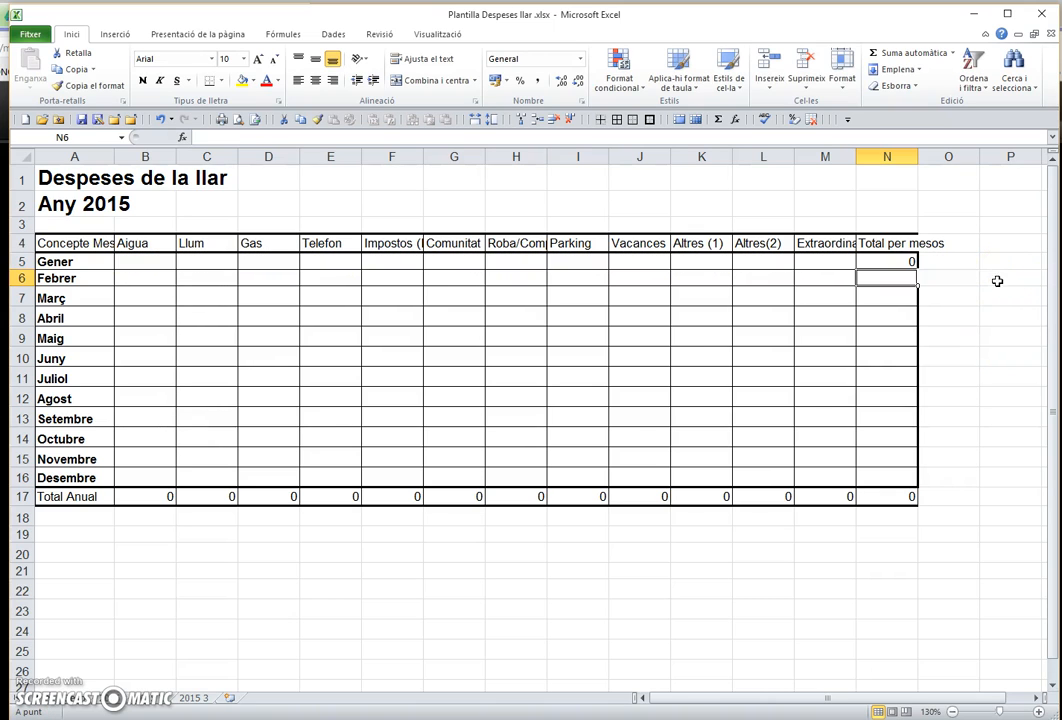
pyautogui.click(886, 259)
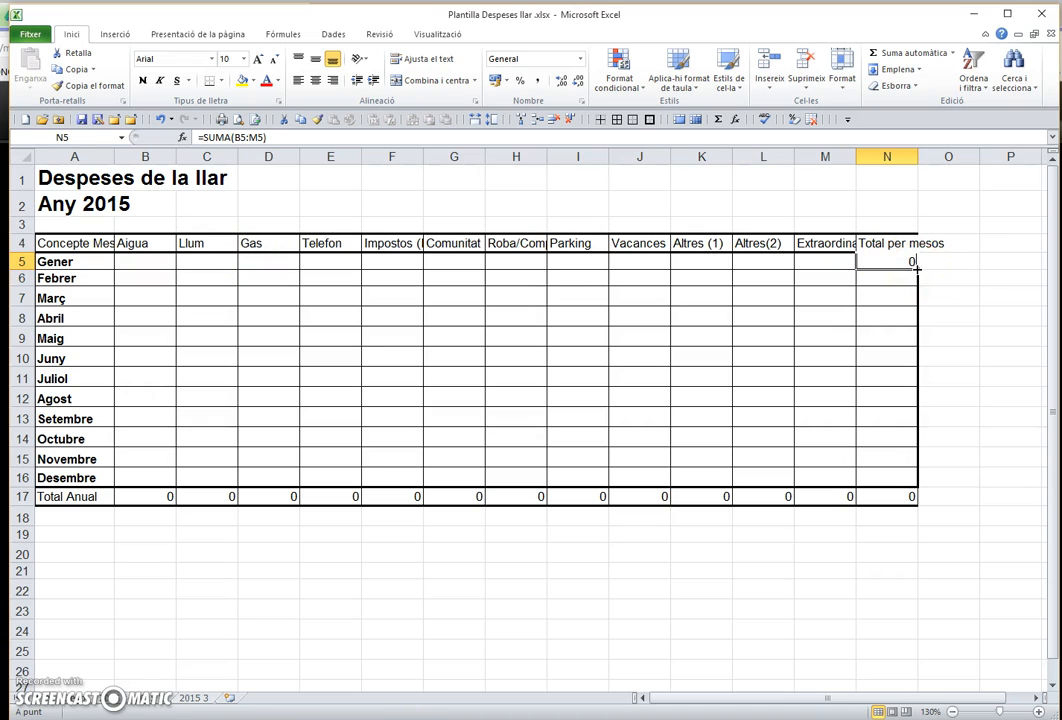
pyautogui.moveTo(917, 268); pyautogui.dragTo(884, 491)
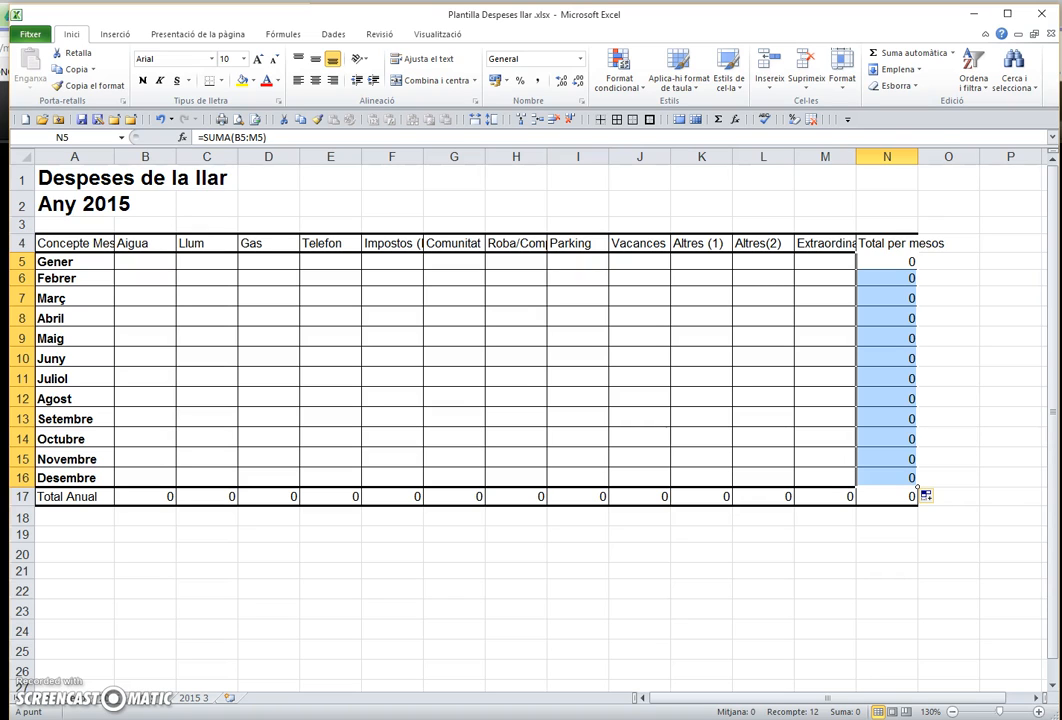
pyautogui.click(900, 612)
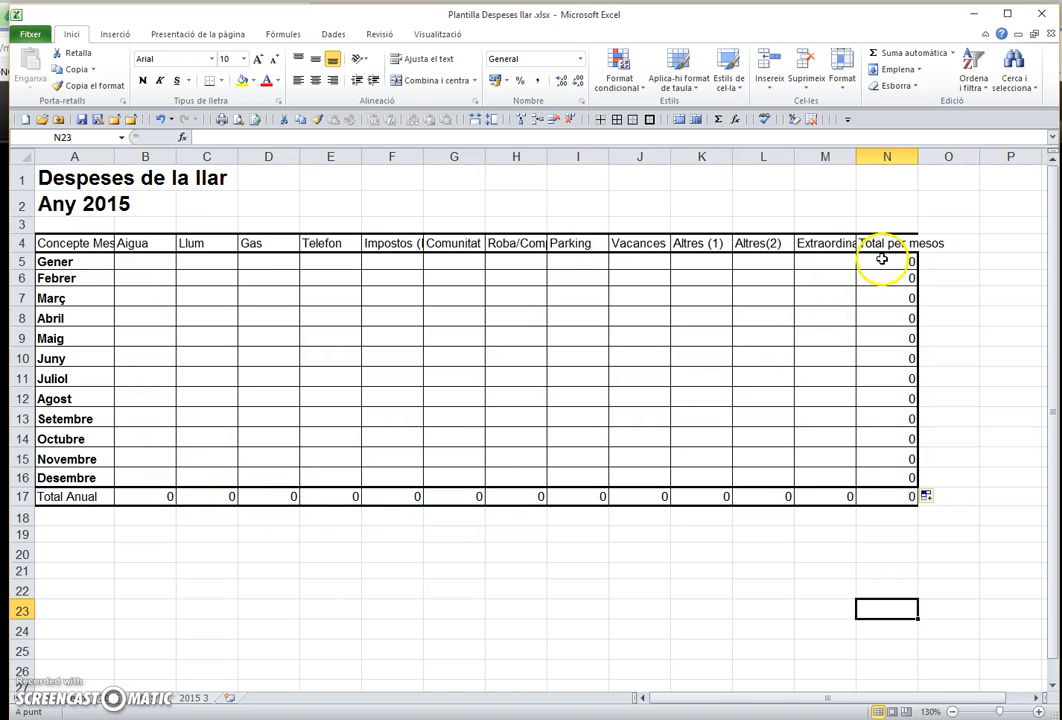
pyautogui.click(210, 438)
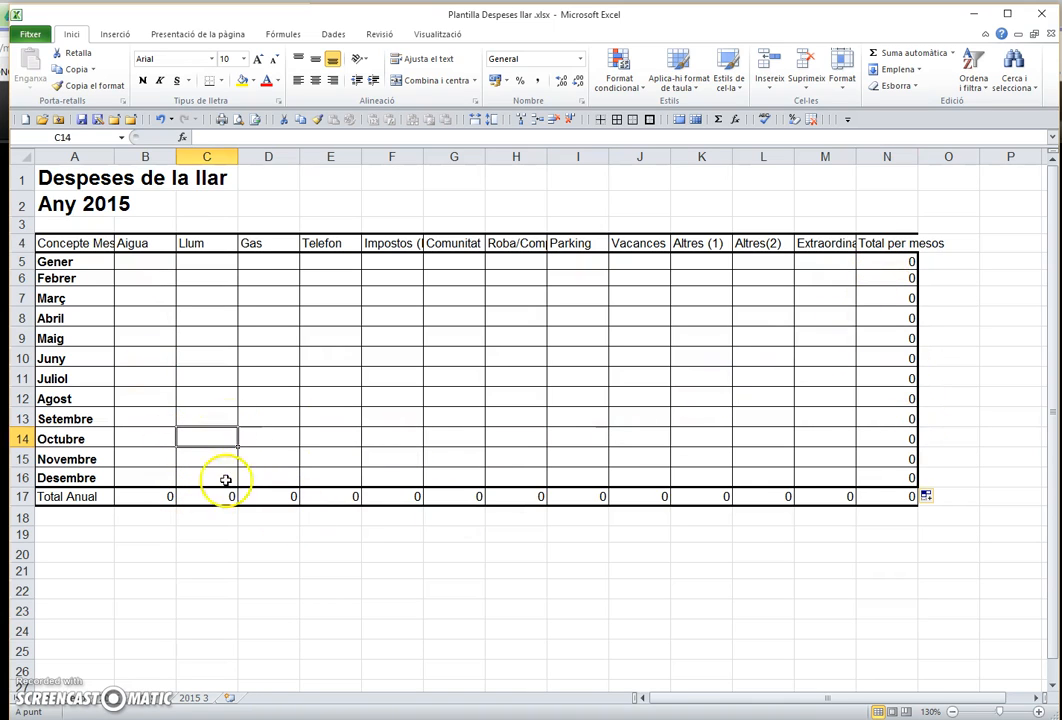
pyautogui.click(170, 497)
pyautogui.click(202, 503)
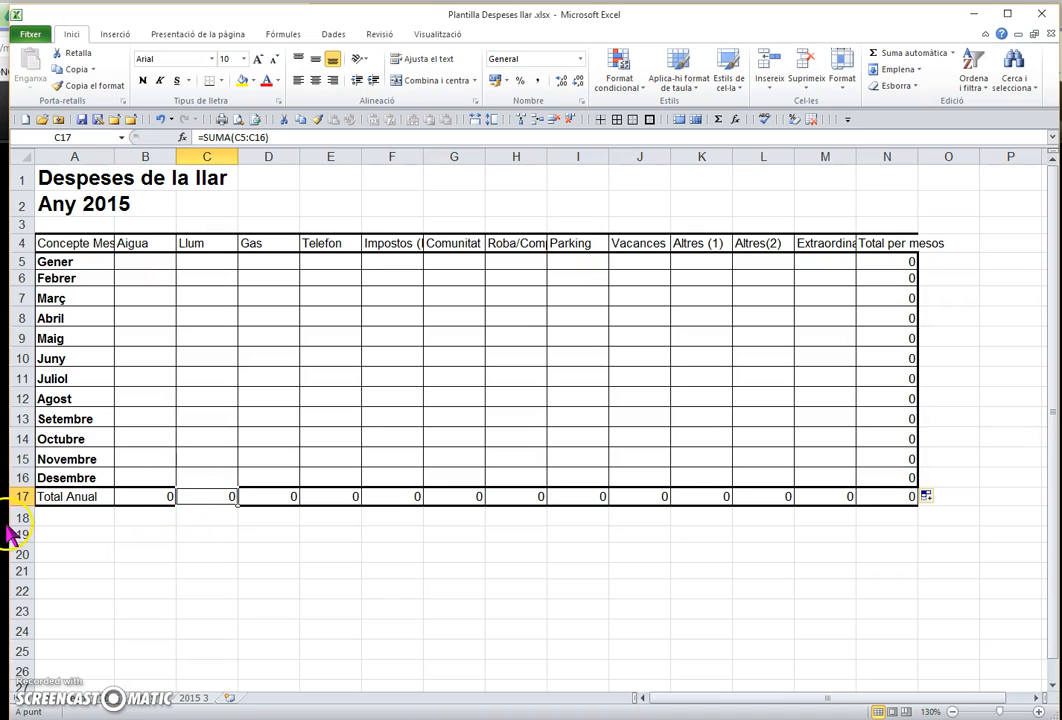
# - Enter the Aigua amounts 45 for Febrer in B6, 35 for Abril in B8 and 68 for Maig in B9
pyautogui.click(126, 280)
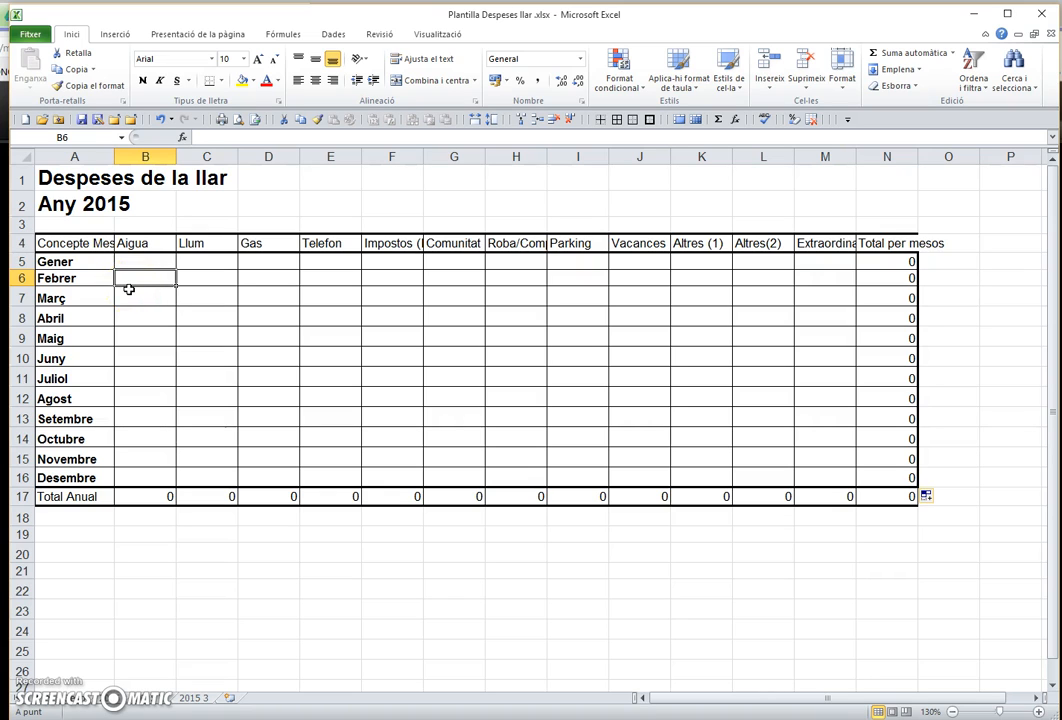
pyautogui.write('45')
pyautogui.press('Return')
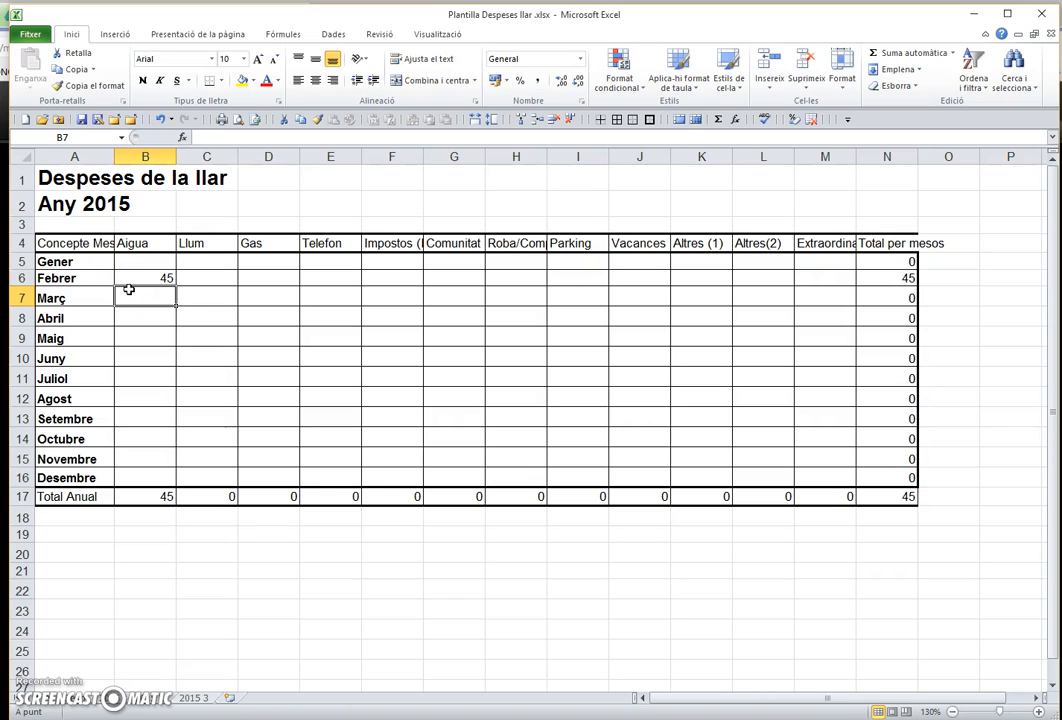
pyautogui.press('Return')
pyautogui.write('35')
pyautogui.press('Return')
pyautogui.write('6')
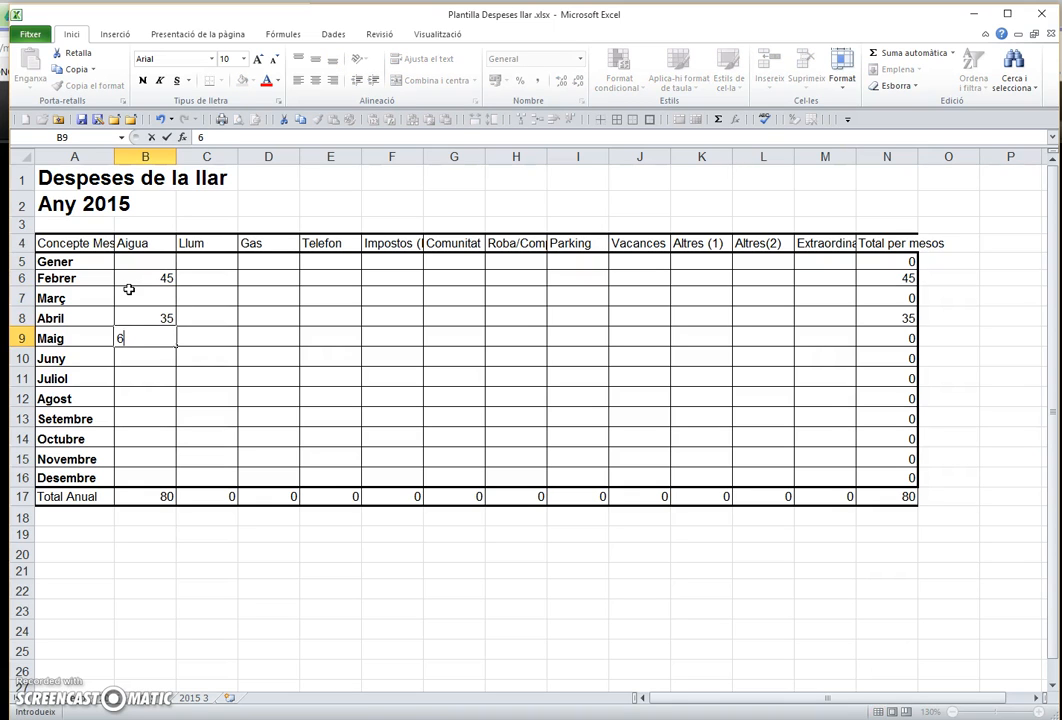
pyautogui.write('8')
pyautogui.press('Return')
# - Enter the Aigua amounts 32 for Juliol in B11, 62 for Setembre in B13 and 54 for Novembre in B15
pyautogui.press('Return')
pyautogui.write('3')
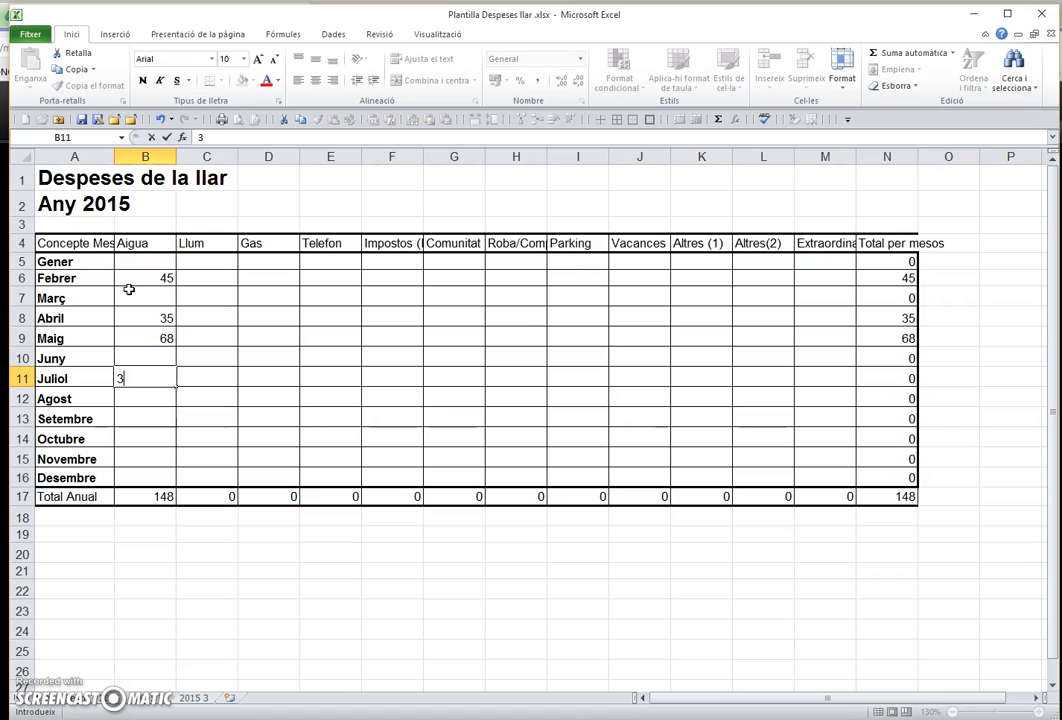
pyautogui.press('Return')
pyautogui.press('Return')
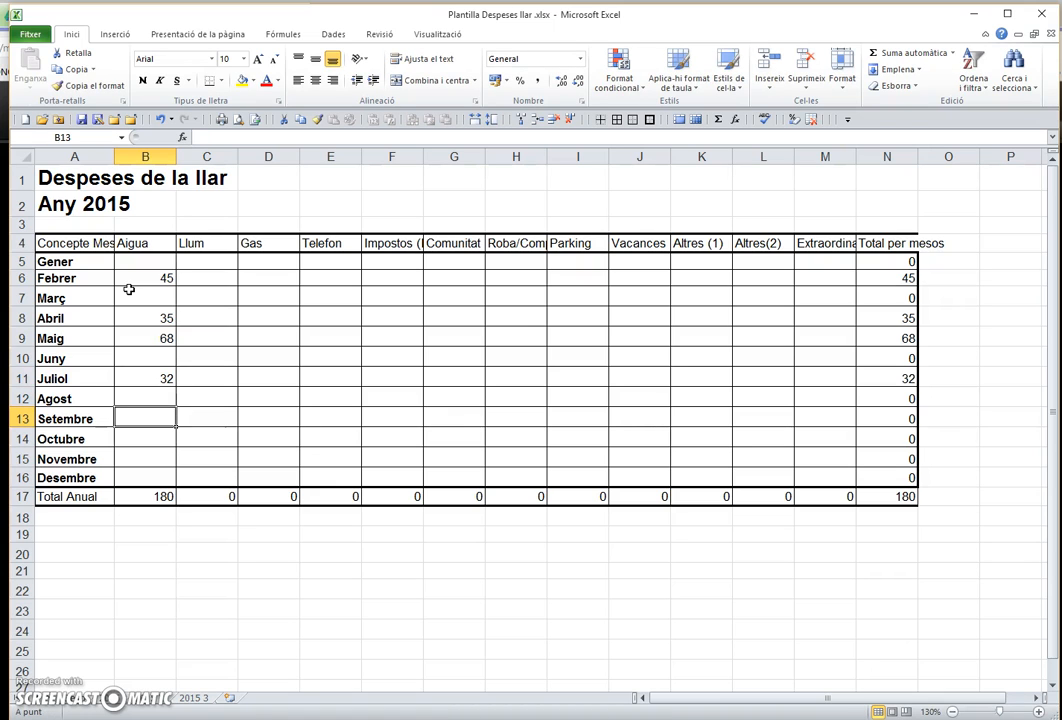
pyautogui.write('62')
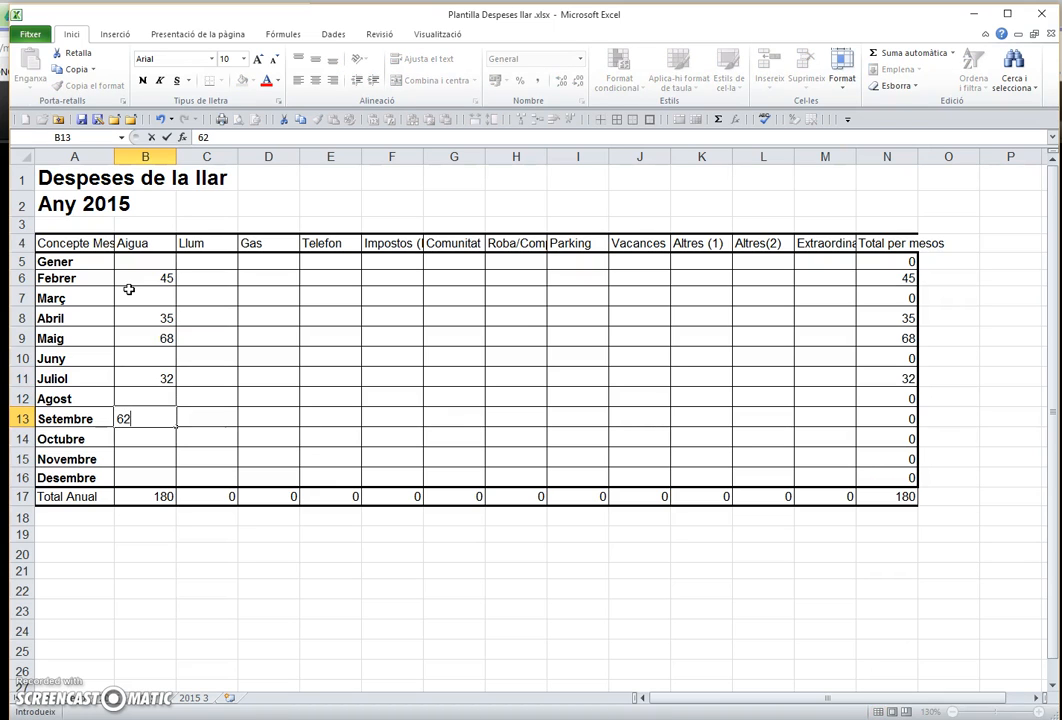
pyautogui.press('Return')
pyautogui.press('Return')
pyautogui.write('54')
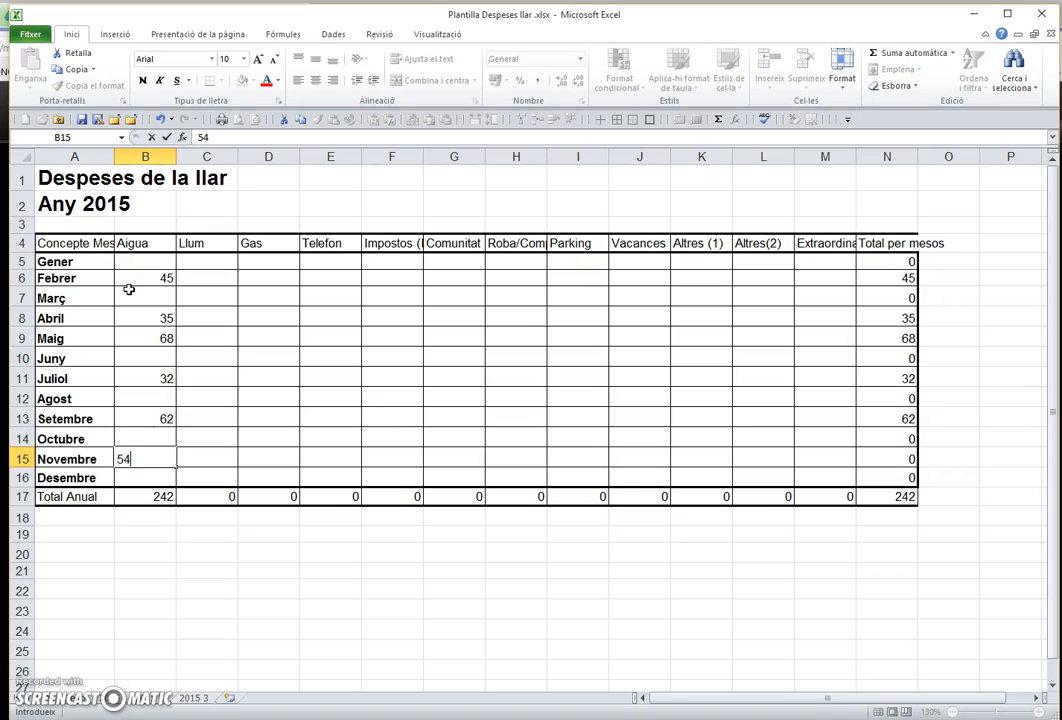
pyautogui.press('Return')
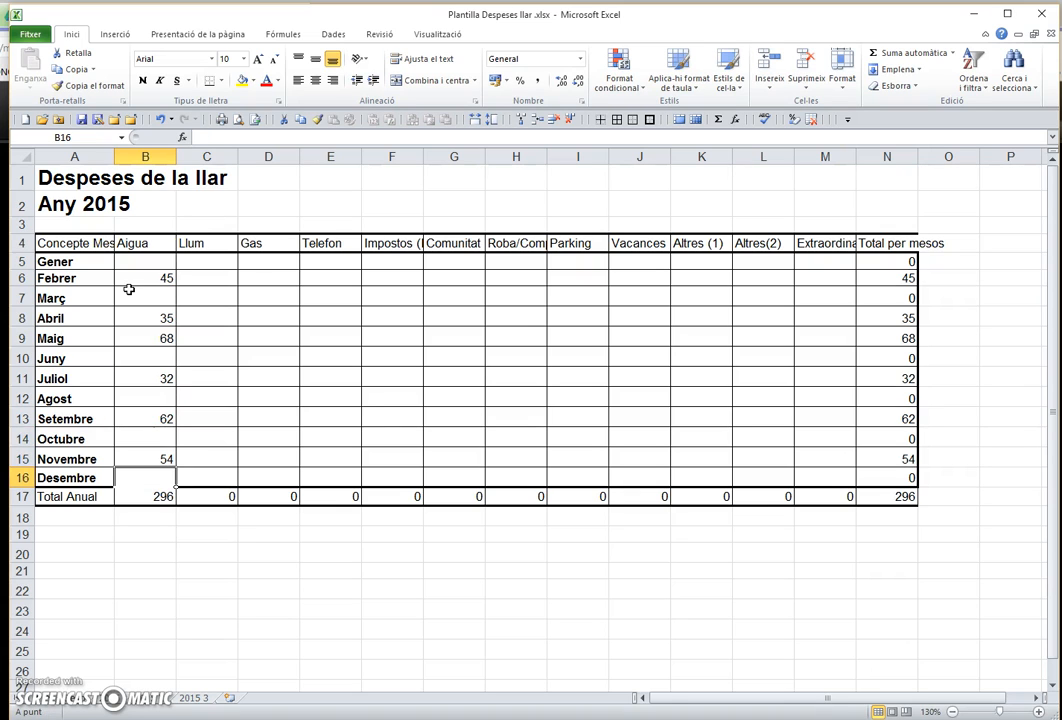
# - Enter the Llum amounts 58, 65 and 62 in C5, C6 and C7, and clear the Febrer amount in C6
pyautogui.click(213, 263)
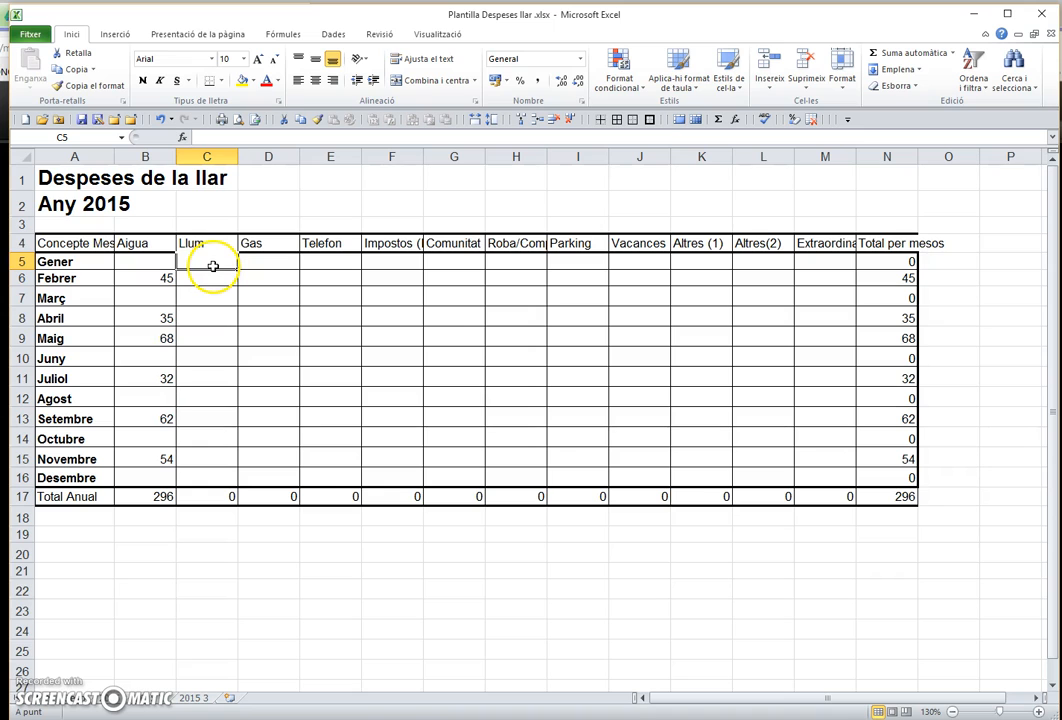
pyautogui.write('58')
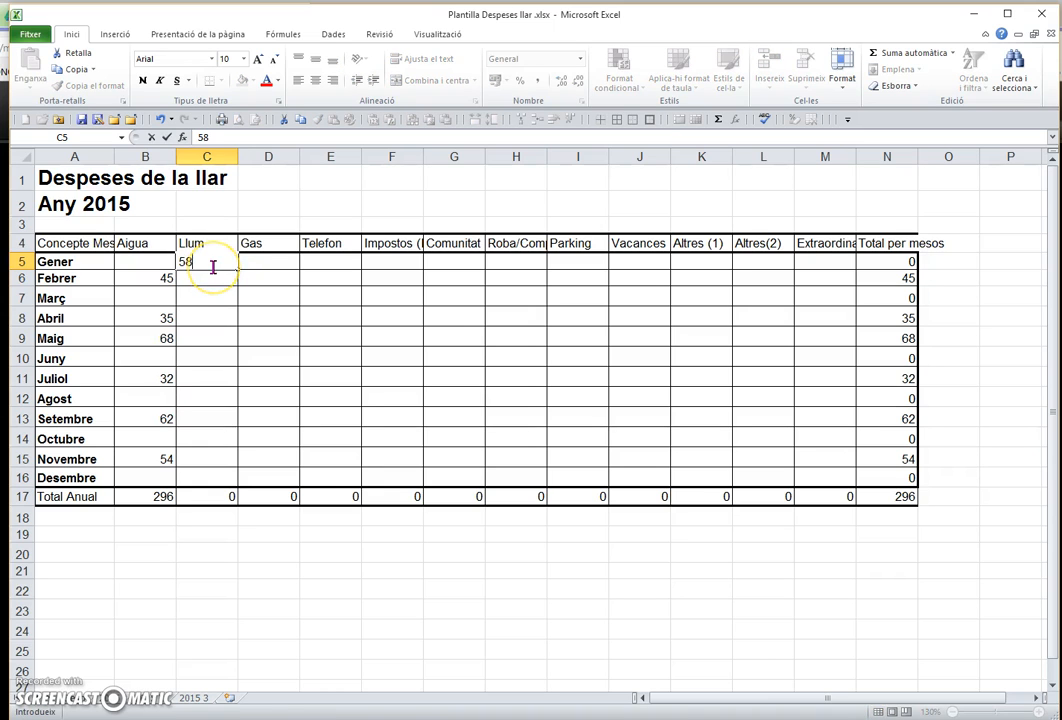
pyautogui.press('Return')
pyautogui.write('6')
pyautogui.press('Return')
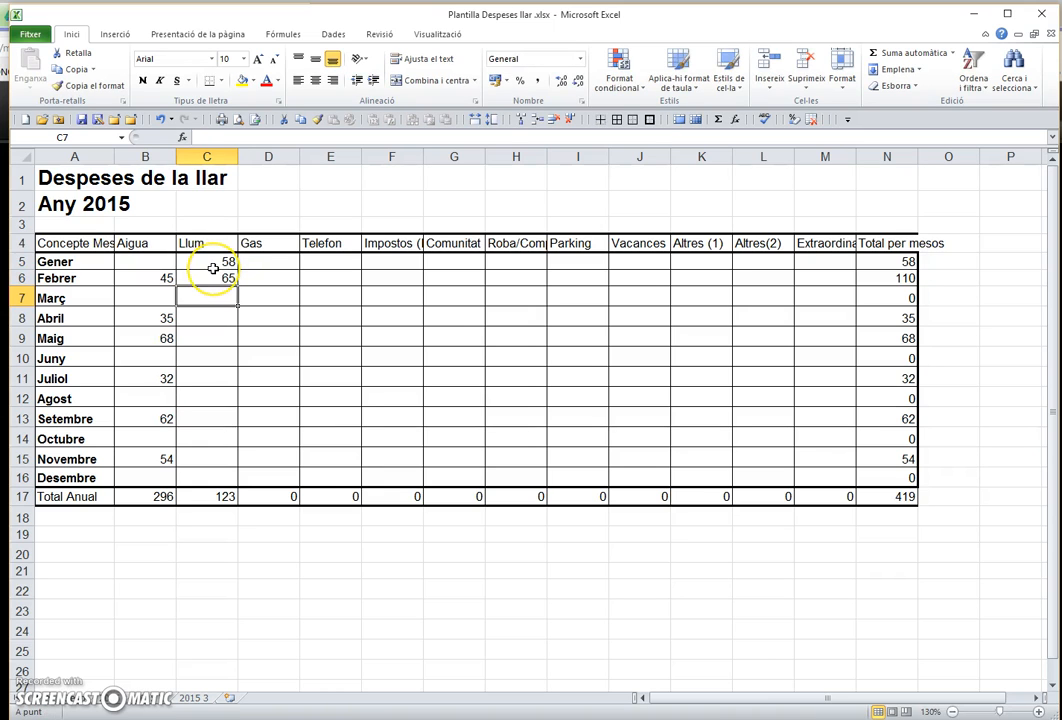
pyautogui.write('62')
pyautogui.press('Return')
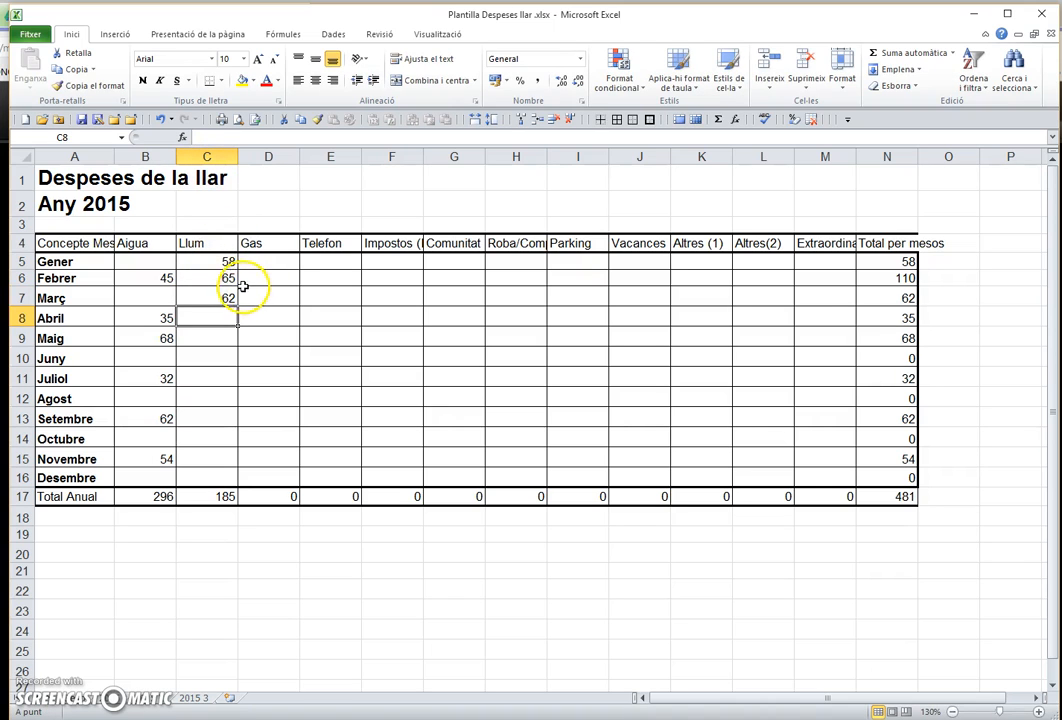
pyautogui.click(218, 278)
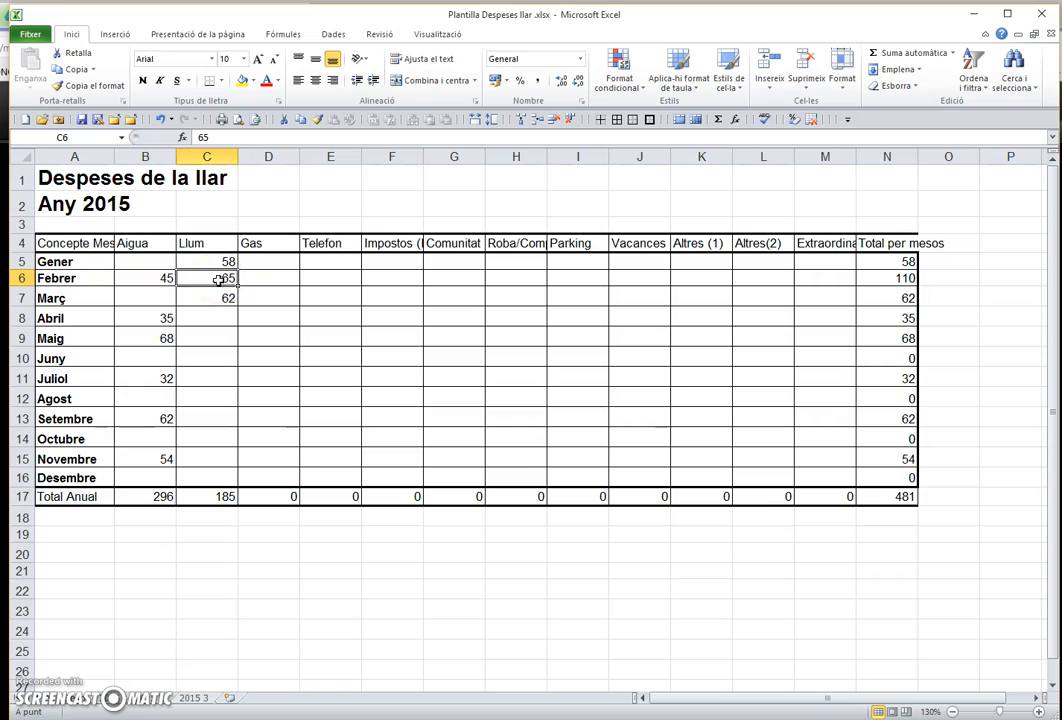
# - Enter the Llum amounts 64 for Maig in C9 and 38 for Juliol in C11
pyautogui.click(211, 336)
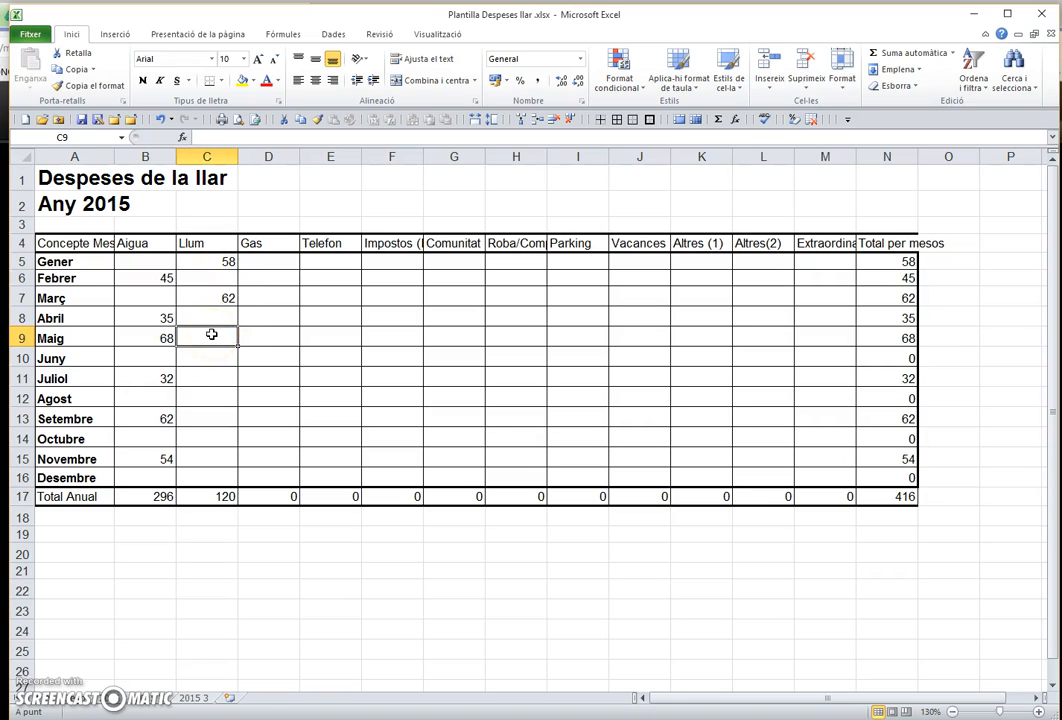
pyautogui.write('64')
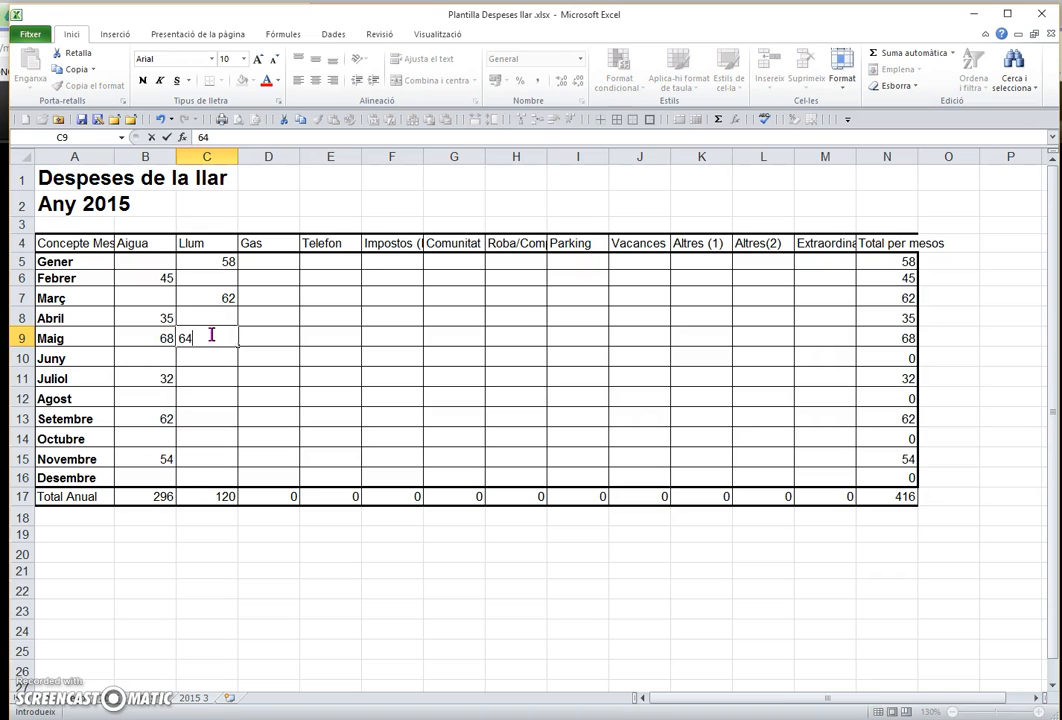
pyautogui.press('Return')
pyautogui.press('Return')
pyautogui.write('3')
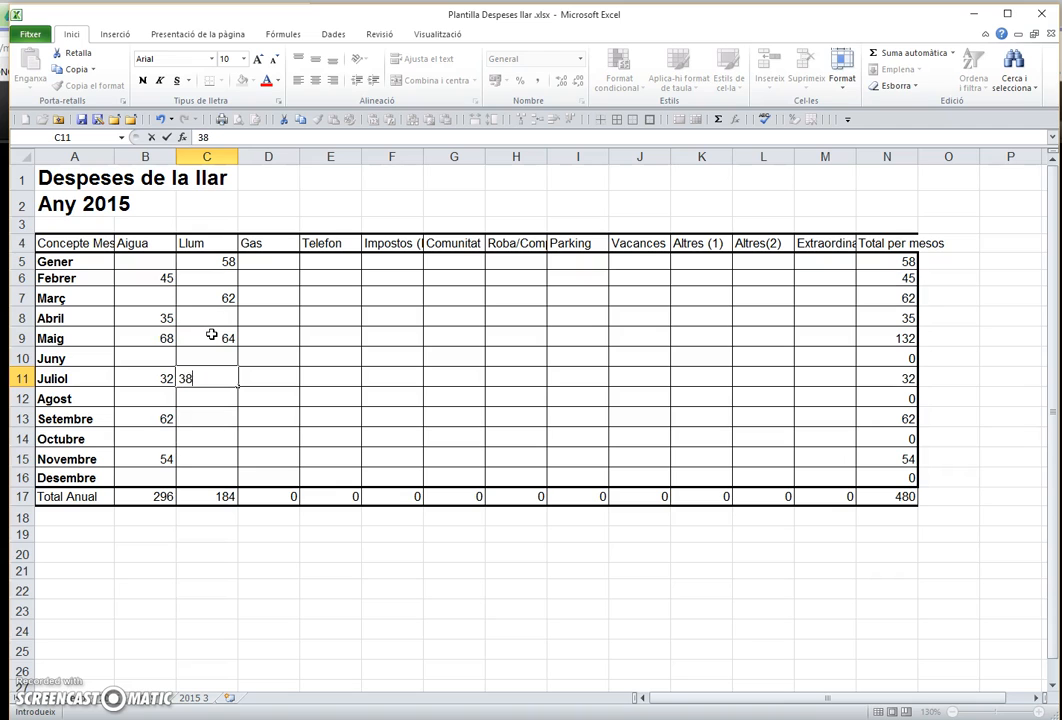
pyautogui.write('8')
pyautogui.press('Return')
# - Enter the Llum amounts 74 for Setembre in C13 and 65 for Novembre in C15
pyautogui.press('Return')
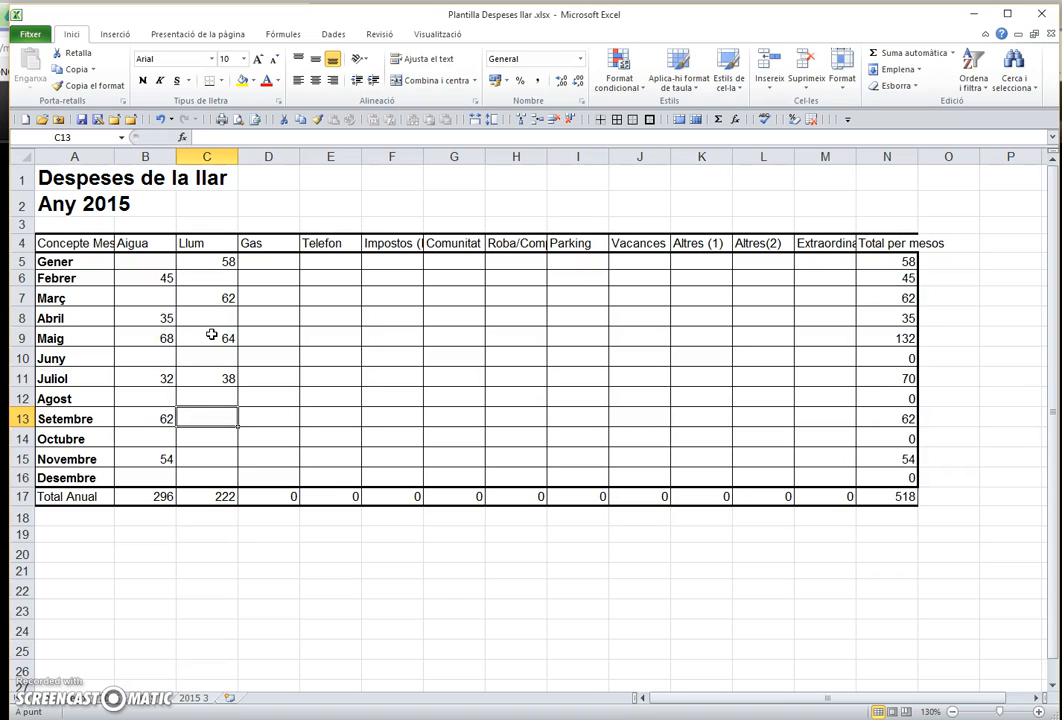
pyautogui.write('74')
pyautogui.press('Return')
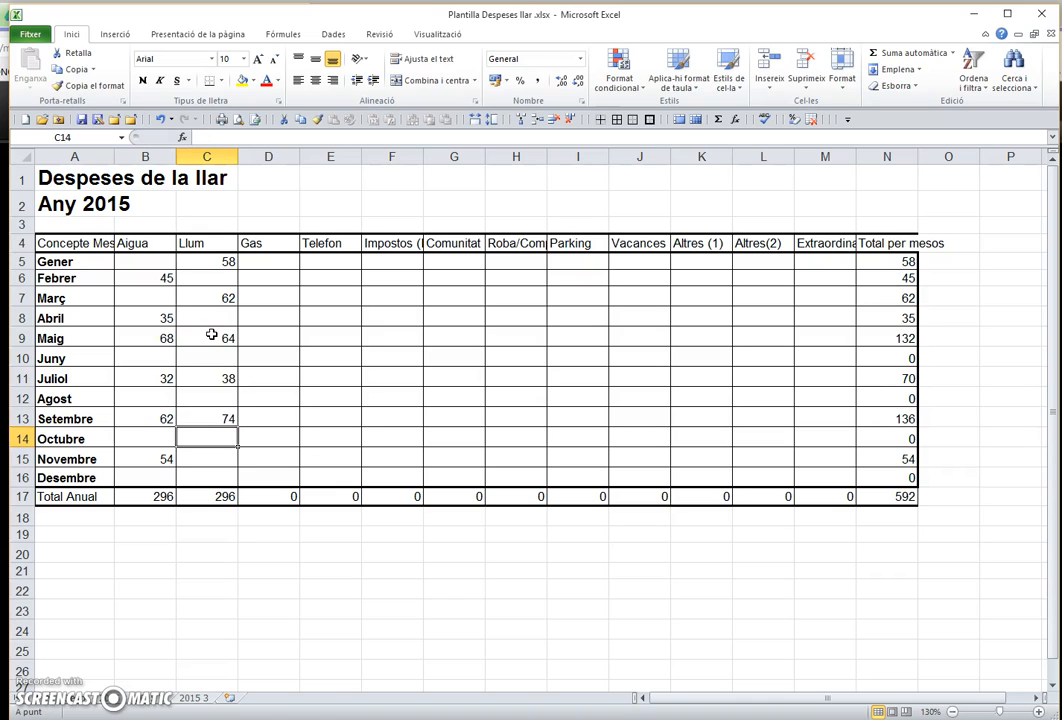
pyautogui.press('Return')
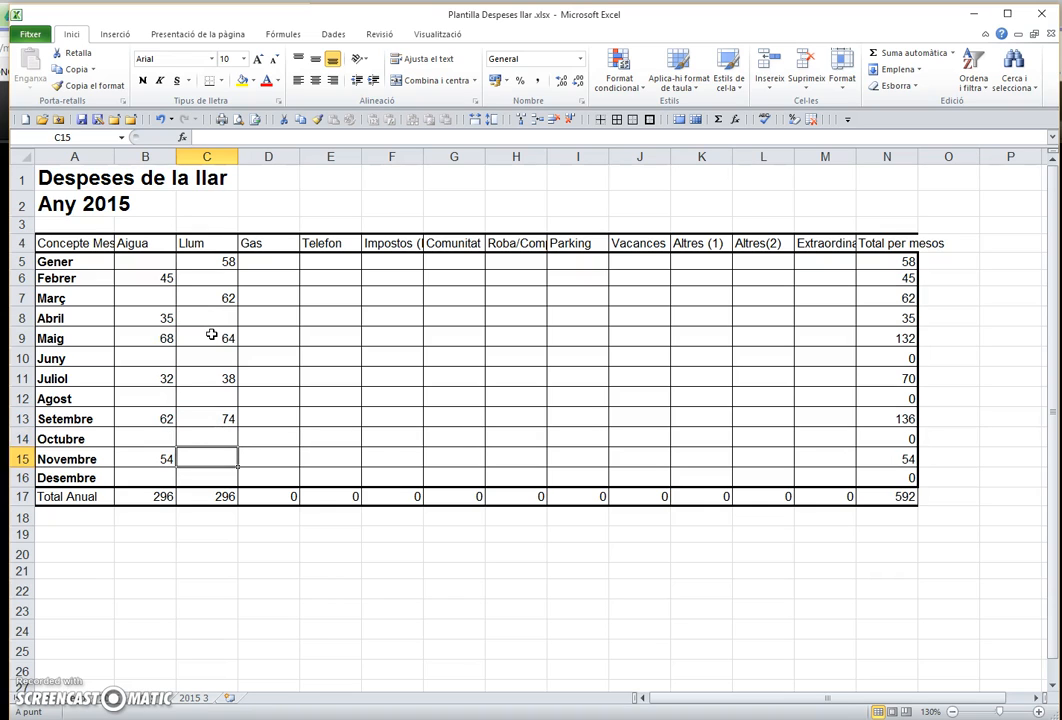
pyautogui.write('65')
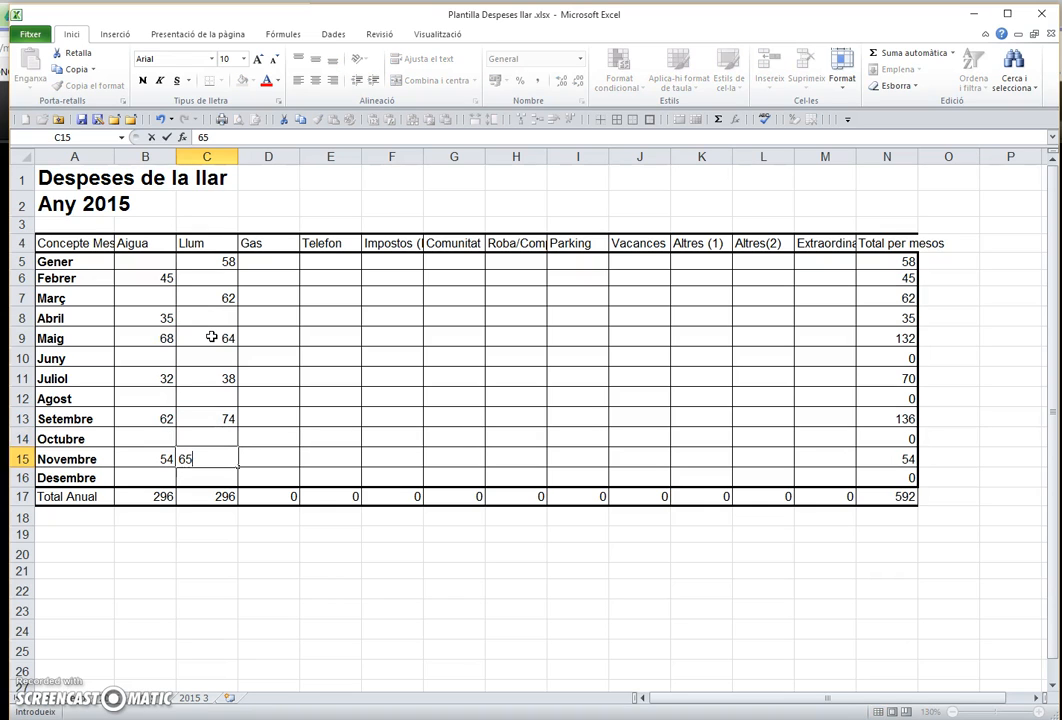
pyautogui.click(196, 339)
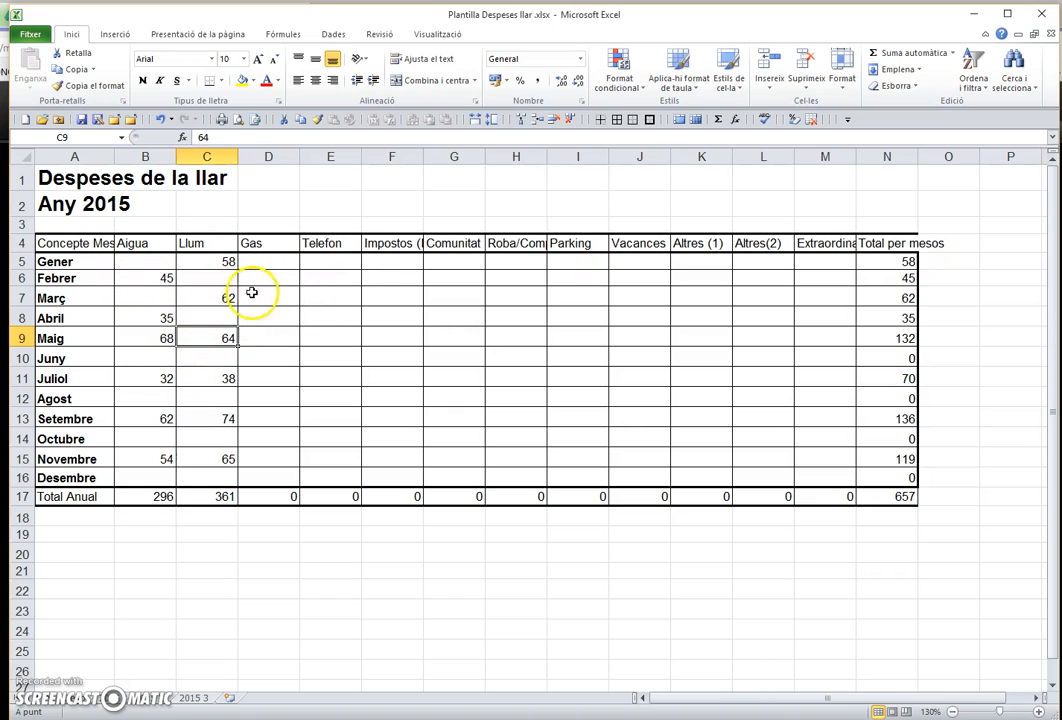
# - Enter 142 in the Impostos column for Març in F7 and for Juny in F10
pyautogui.click(396, 296)
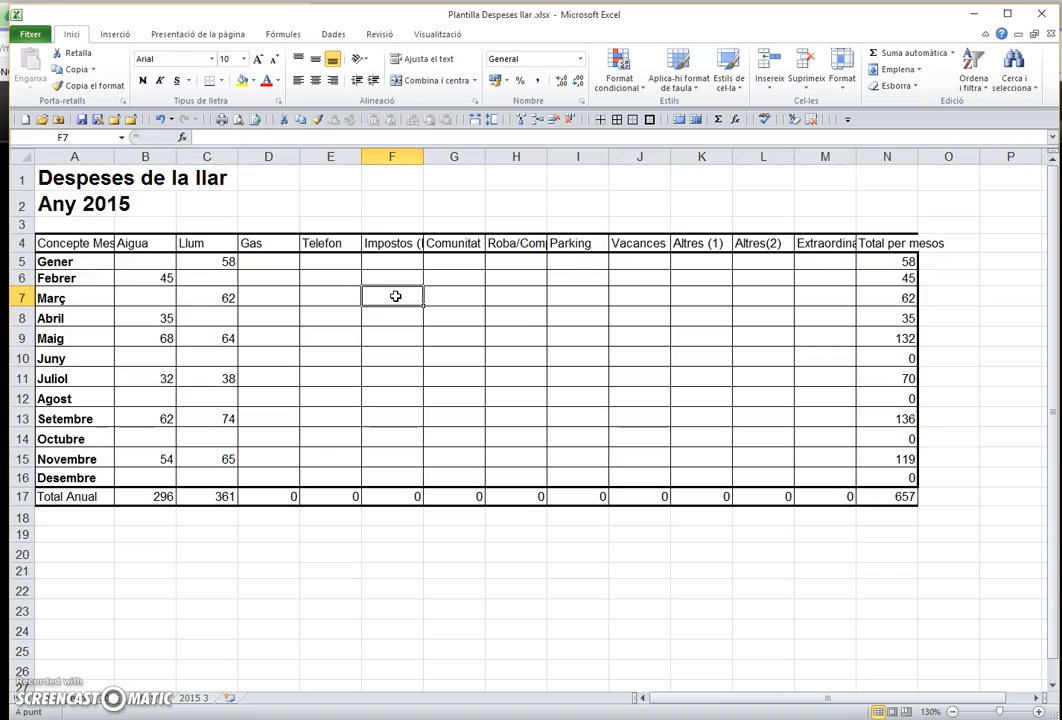
pyautogui.write('14')
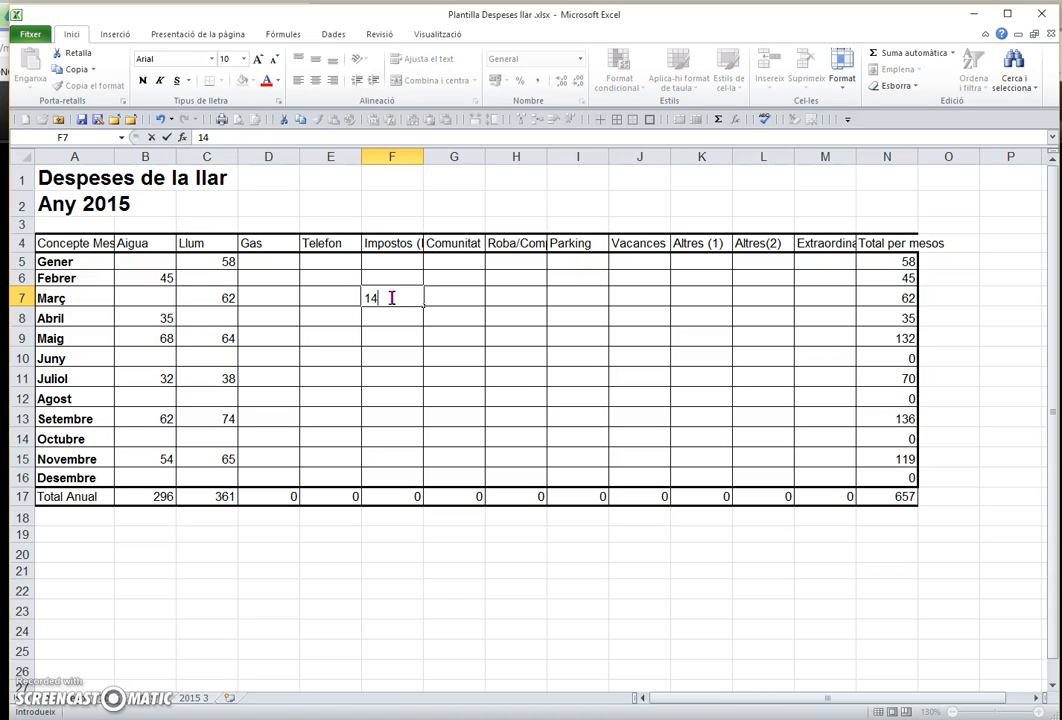
pyautogui.press('Return')
pyautogui.press('Return')
pyautogui.press('Return')
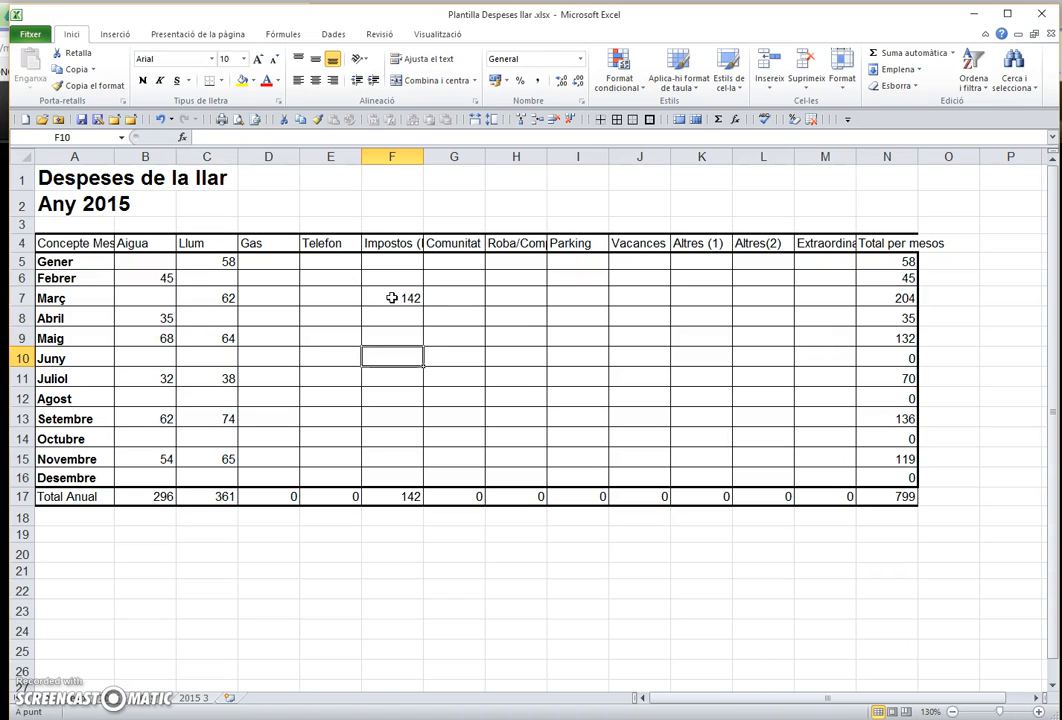
pyautogui.write('142')
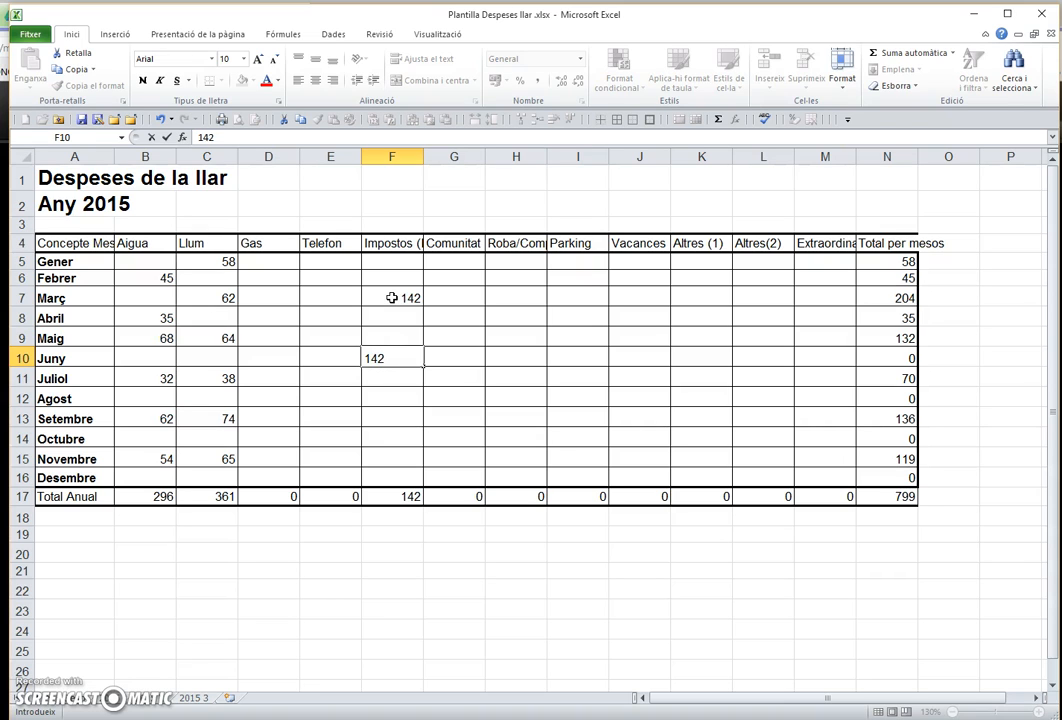
pyautogui.press('Return')
# - Enter 142 in the Impostos column for Setembre in F13 and for Desembre in F16
pyautogui.press('Return')
pyautogui.press('Return')
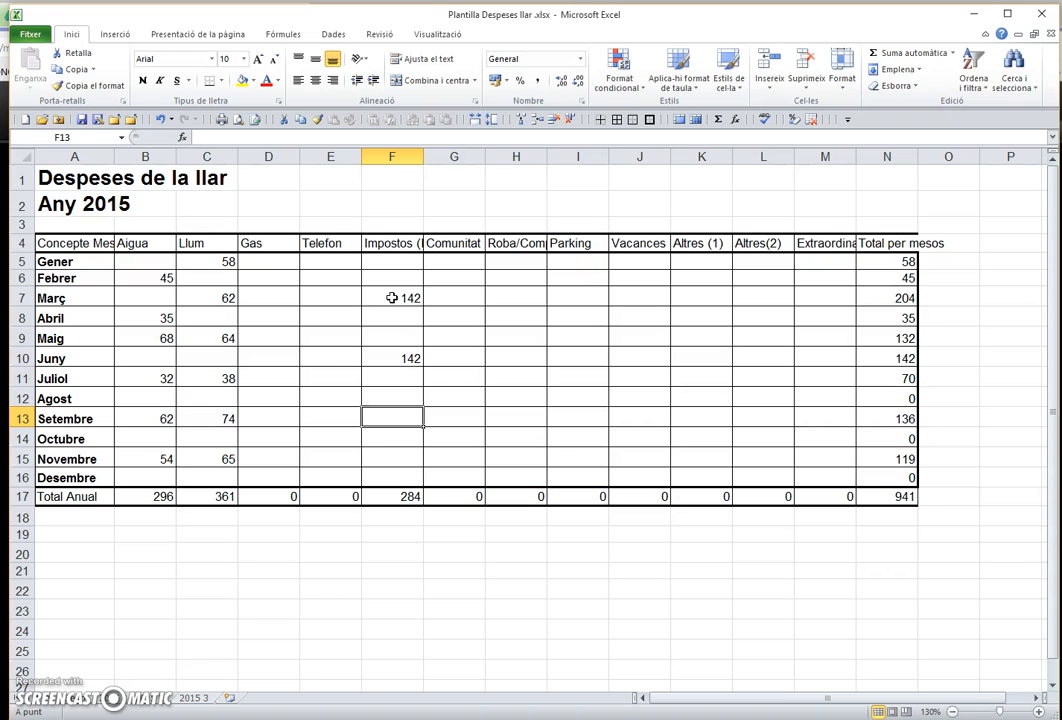
pyautogui.write('142')
pyautogui.press('Return')
pyautogui.press('Return')
pyautogui.press('Return')
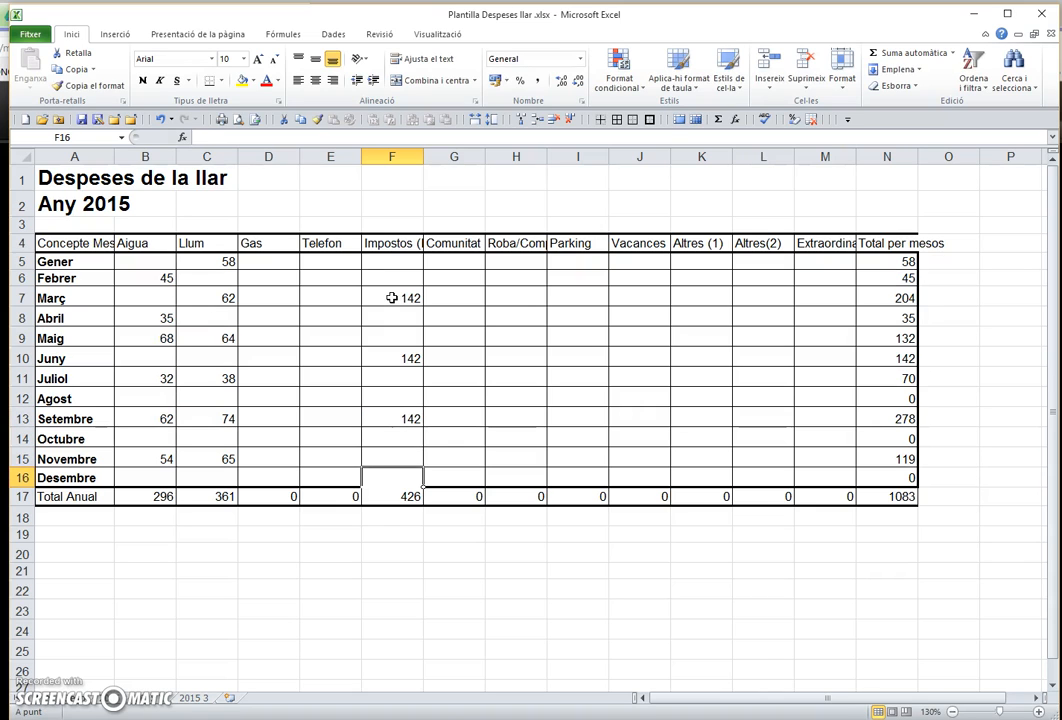
pyautogui.write('14')
pyautogui.press('Return')
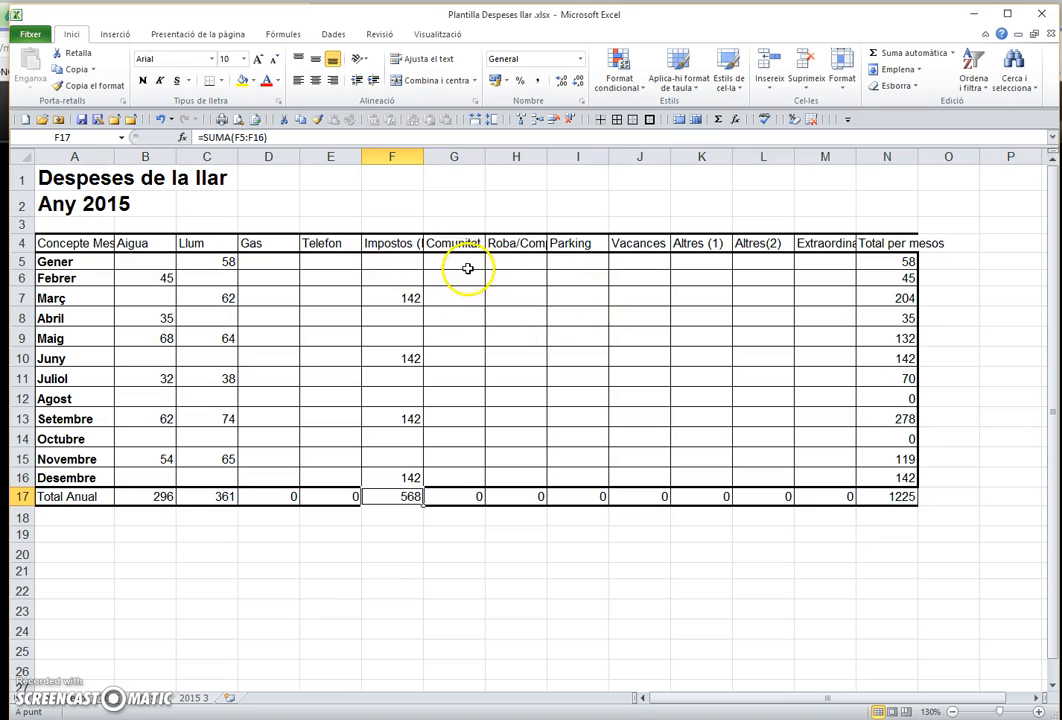
# - Enter 50 in the Comunitat column for Gener in G5 and fill it down through Desembre in G16
pyautogui.click(465, 263)
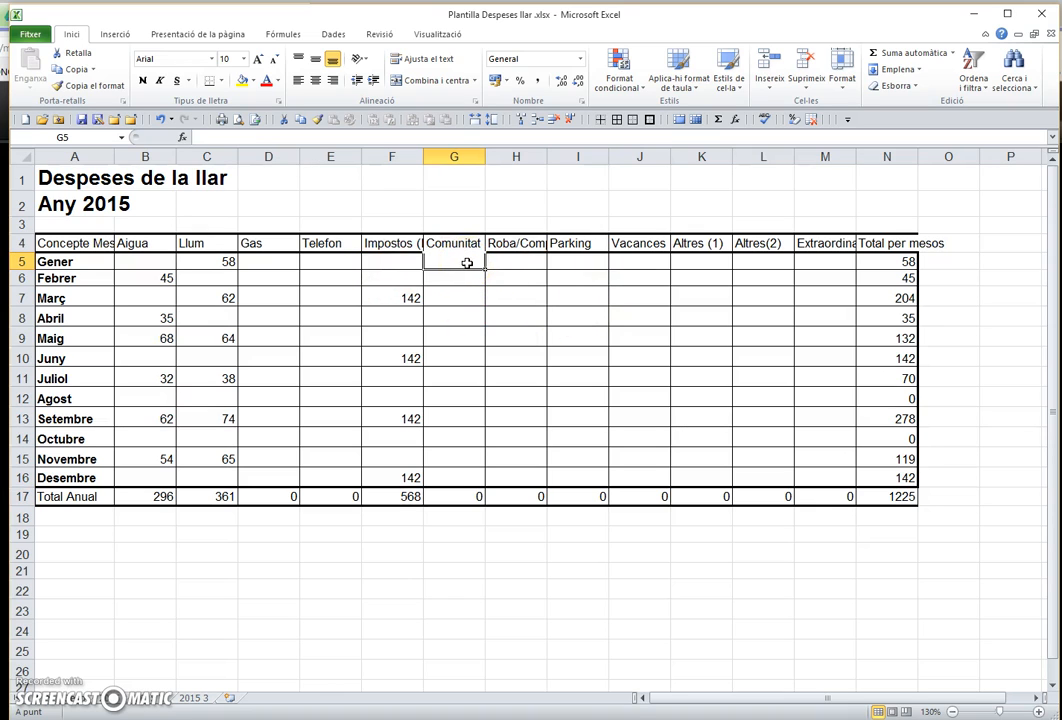
pyautogui.write('50')
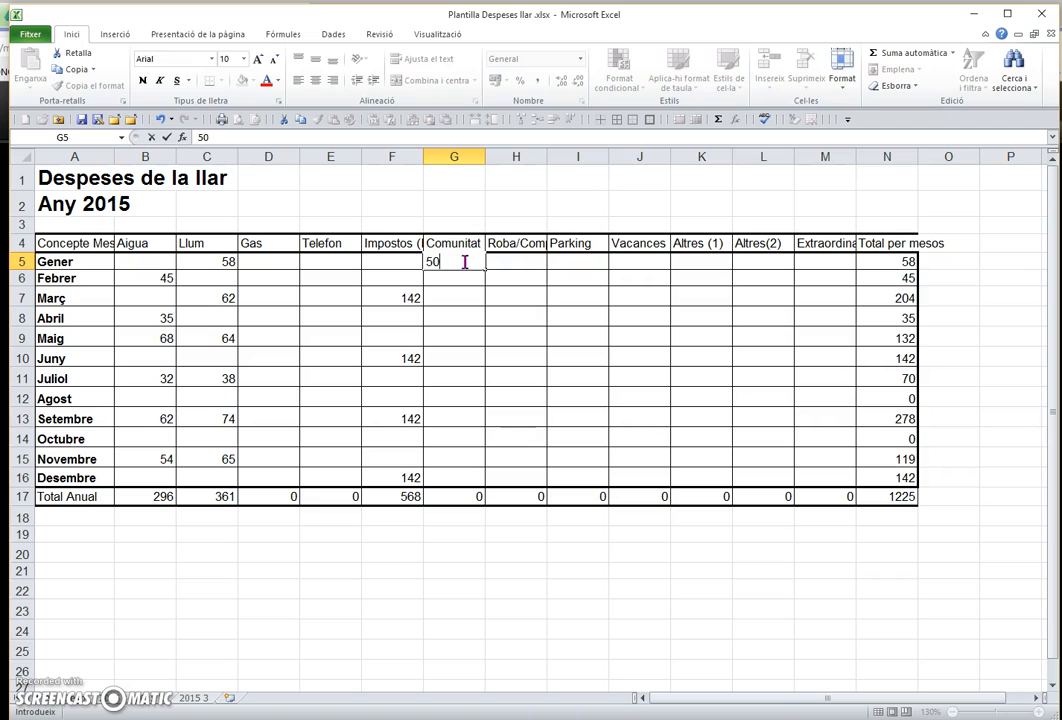
pyautogui.press('Return')
pyautogui.click(476, 262)
pyautogui.moveTo(483, 268); pyautogui.dragTo(476, 478)
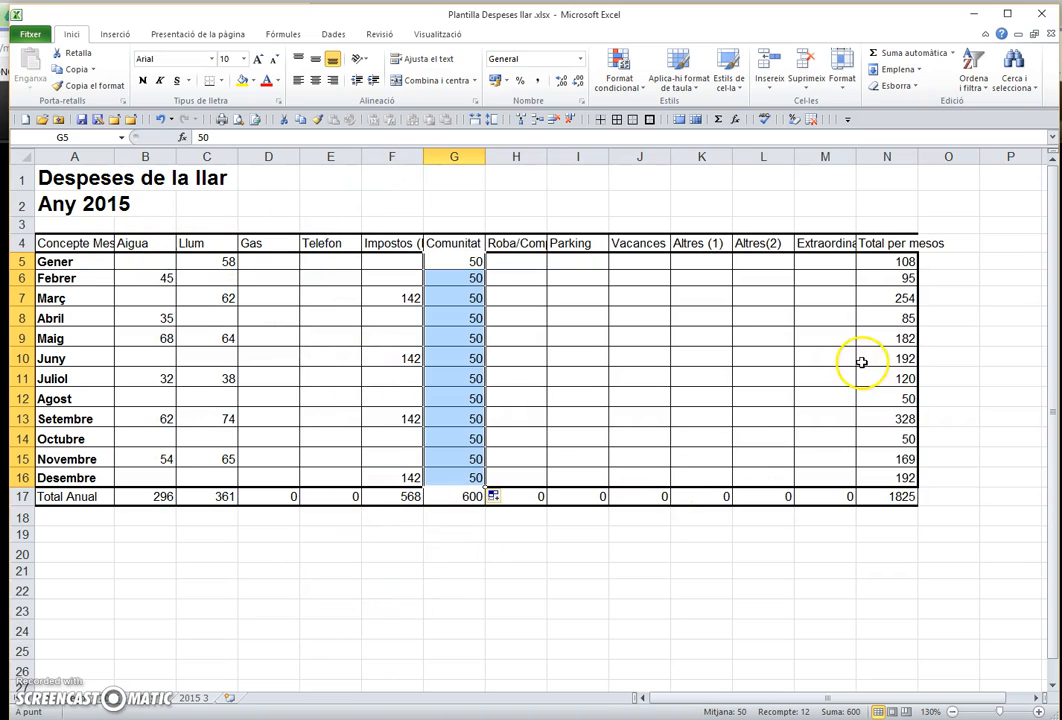
pyautogui.click(882, 316)
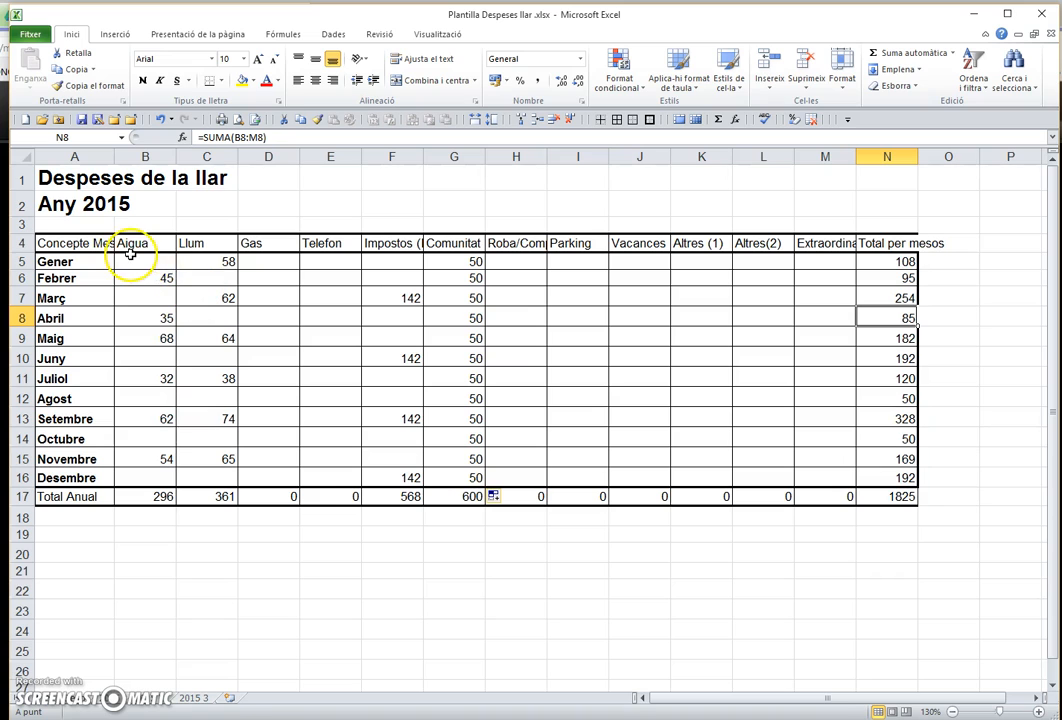
# - Copy A1:N3 from the finished sample sheet and paste only its formatting onto the expenses sheet starting at A1
pyautogui.click(113, 698)
pyautogui.moveTo(72, 233); pyautogui.dragTo(905, 233)
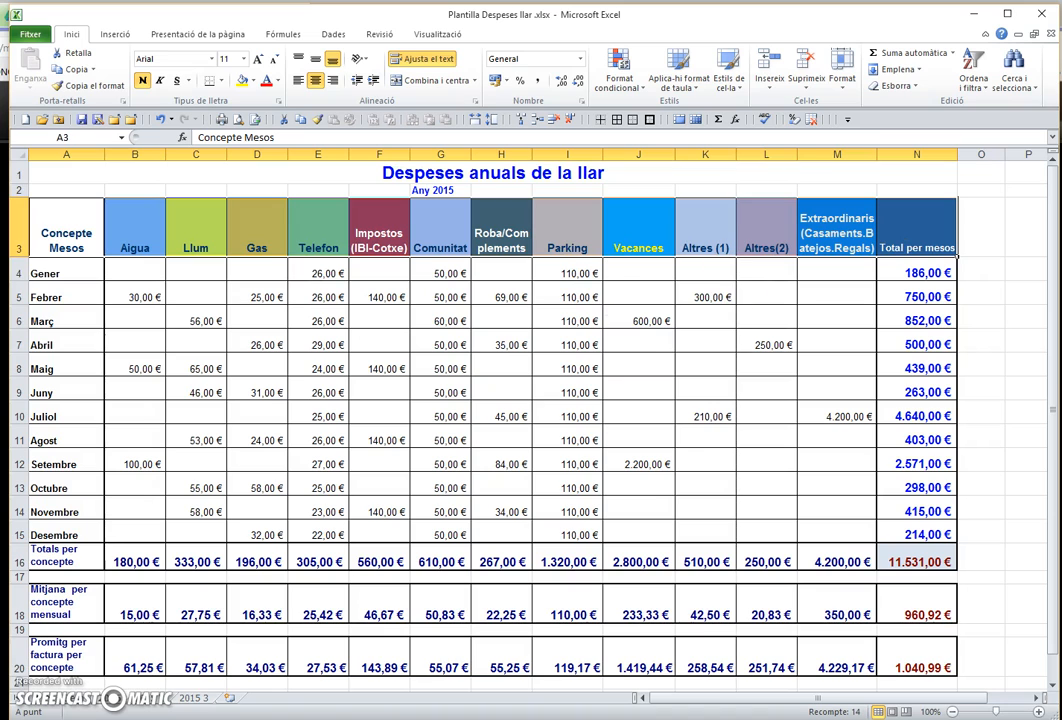
pyautogui.moveTo(52, 175); pyautogui.dragTo(941, 245)
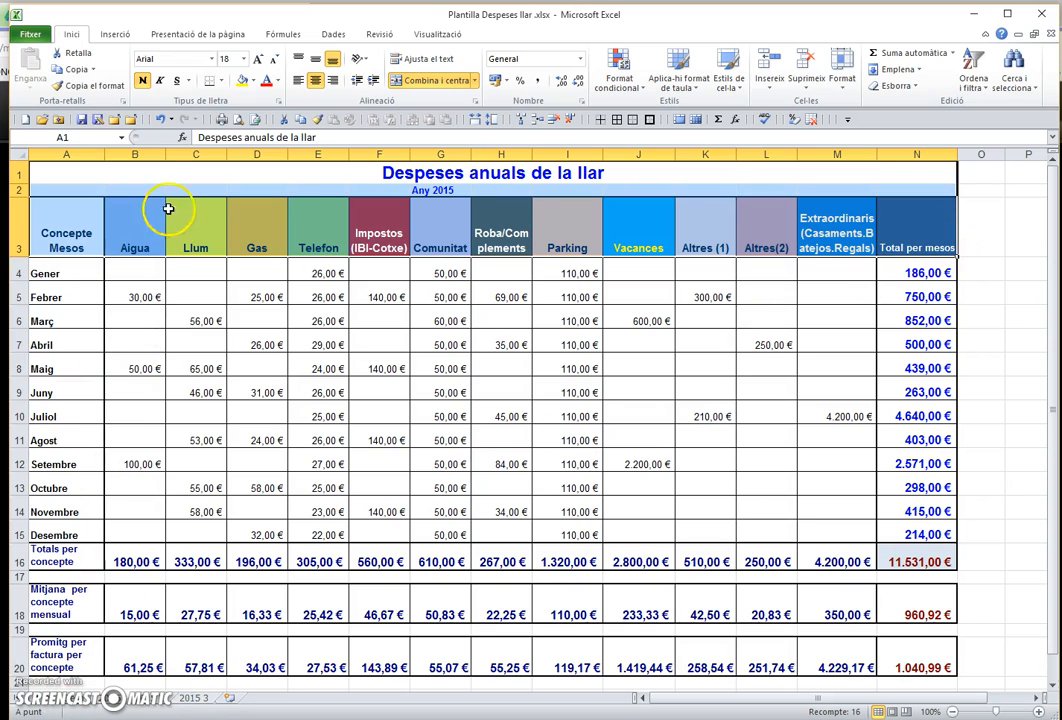
pyautogui.click(78, 72)
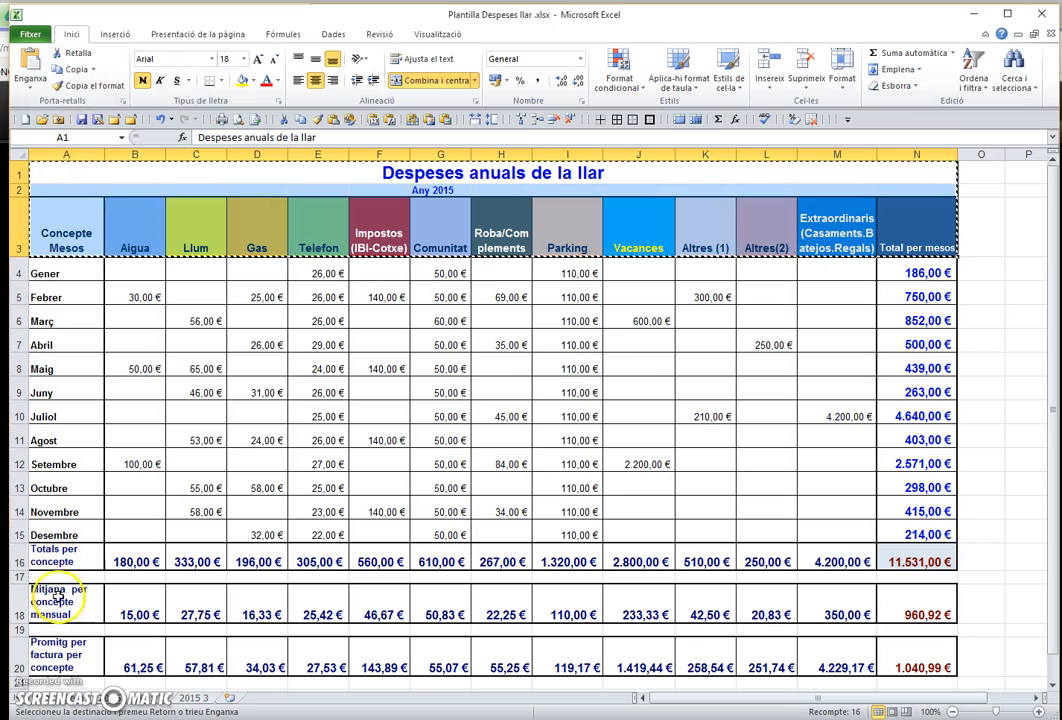
pyautogui.click(76, 699)
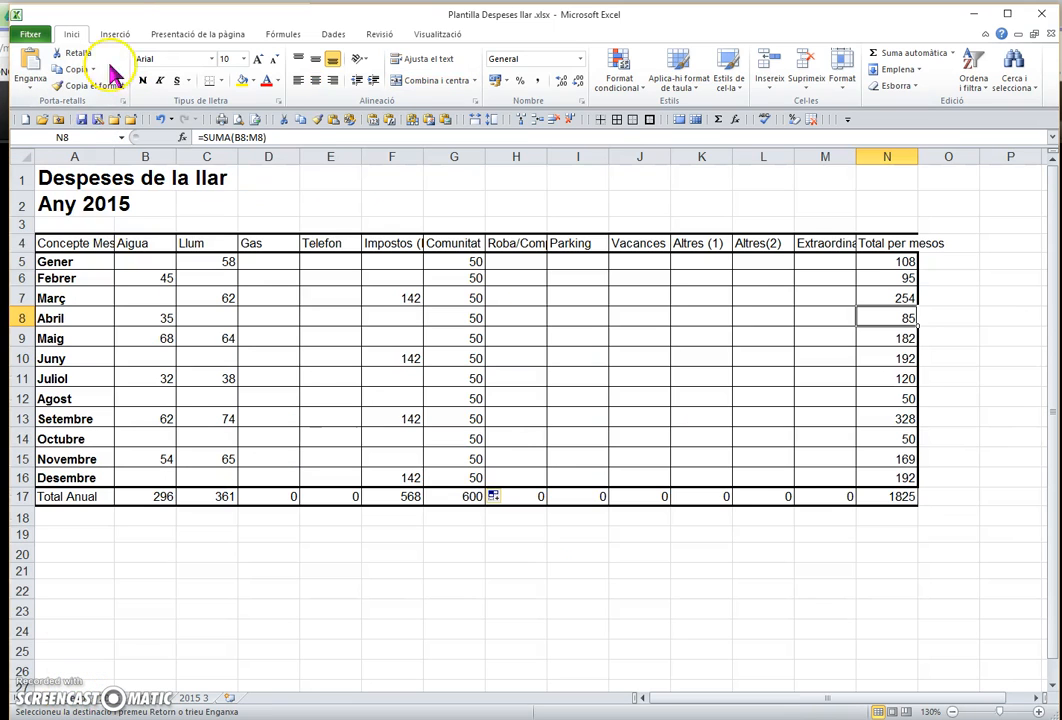
pyautogui.click(60, 177)
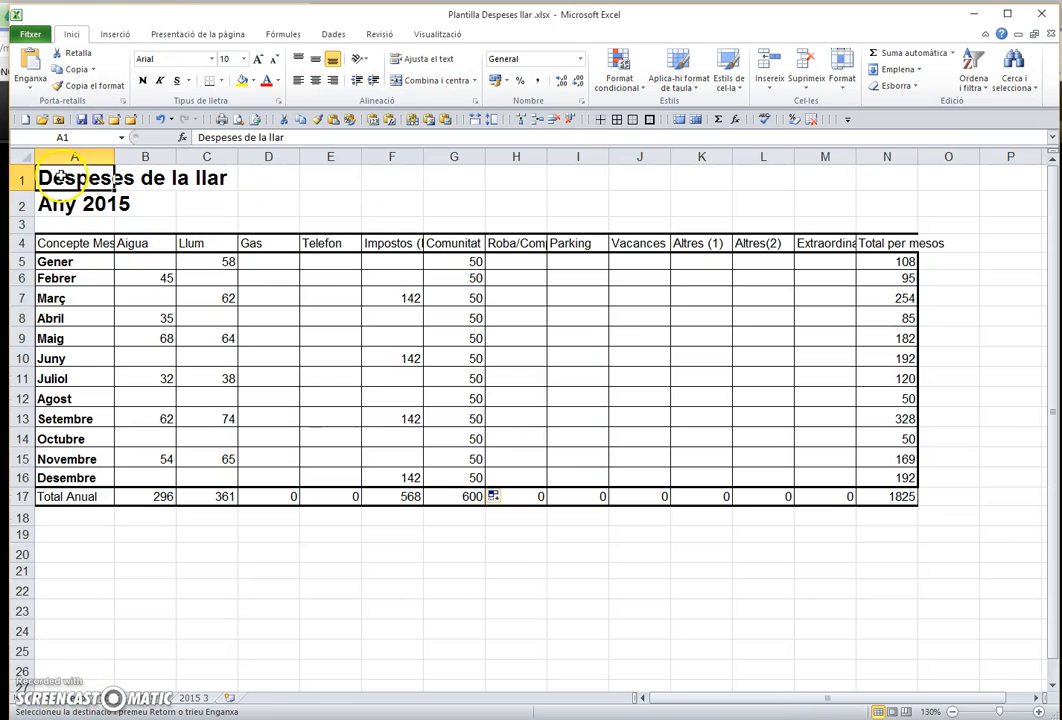
pyautogui.click(350, 120)
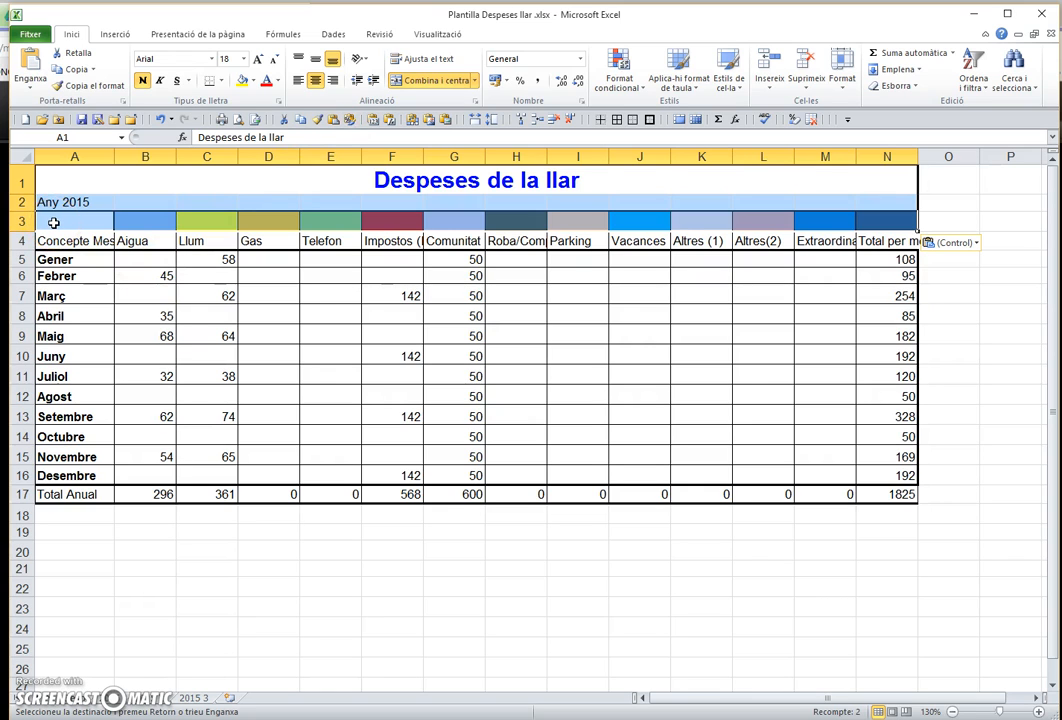
# - Copy the coloured formatting of A3:N3 onto the category headings in row 4 and clear the copy selection
pyautogui.moveTo(53, 222); pyautogui.dragTo(859, 227)
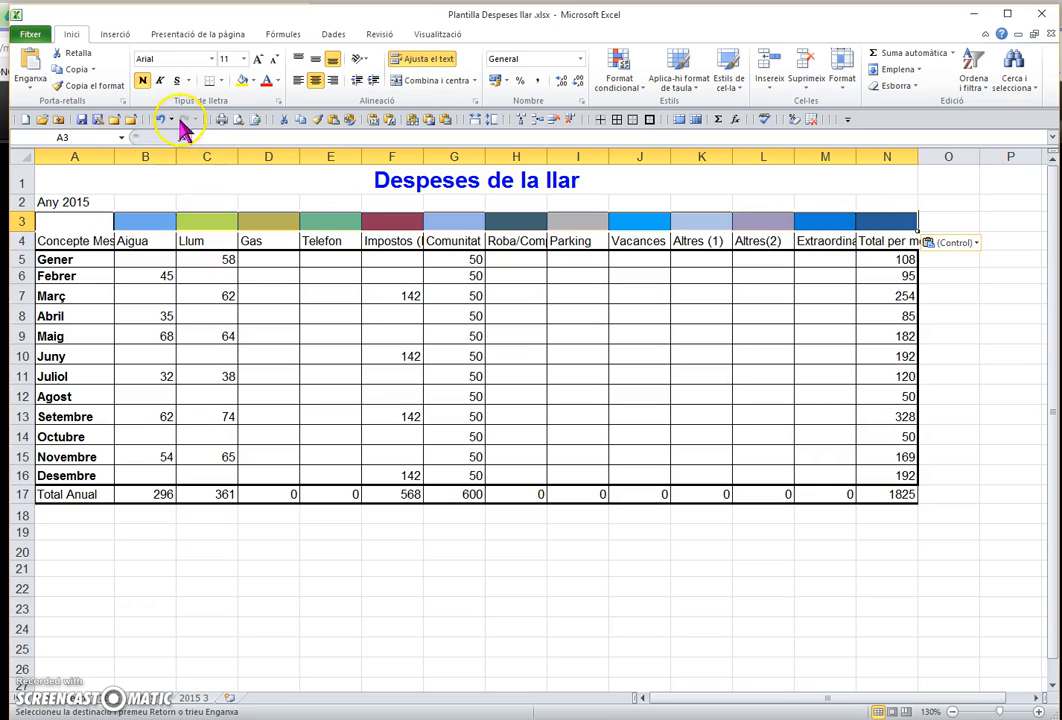
pyautogui.click(57, 70)
pyautogui.click(60, 244)
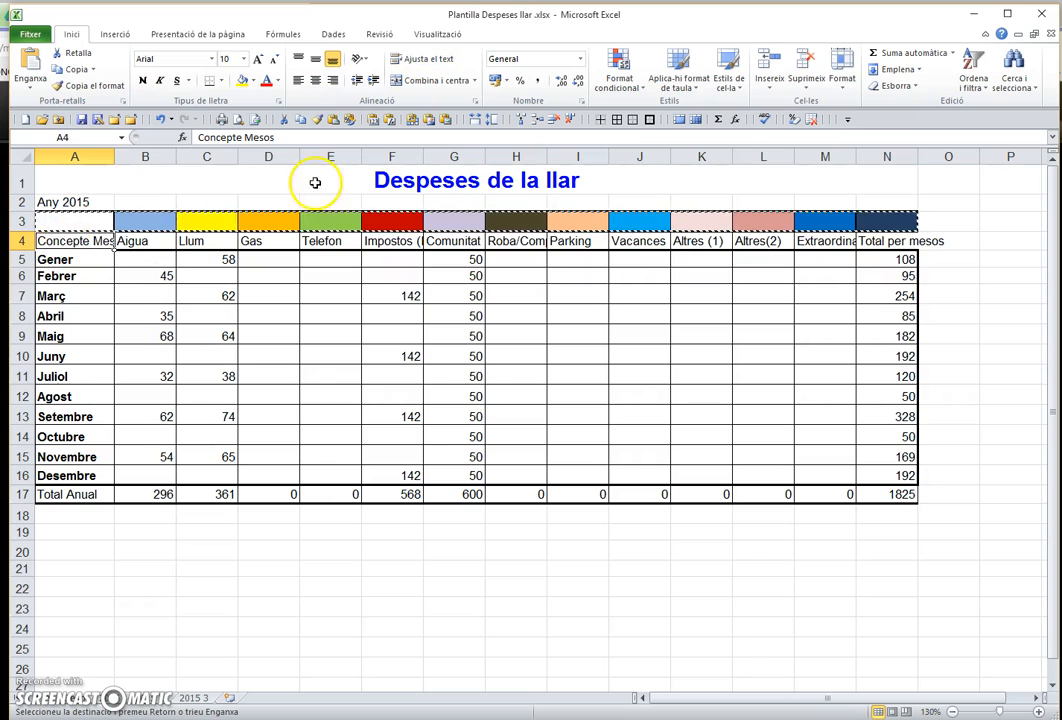
pyautogui.click(349, 120)
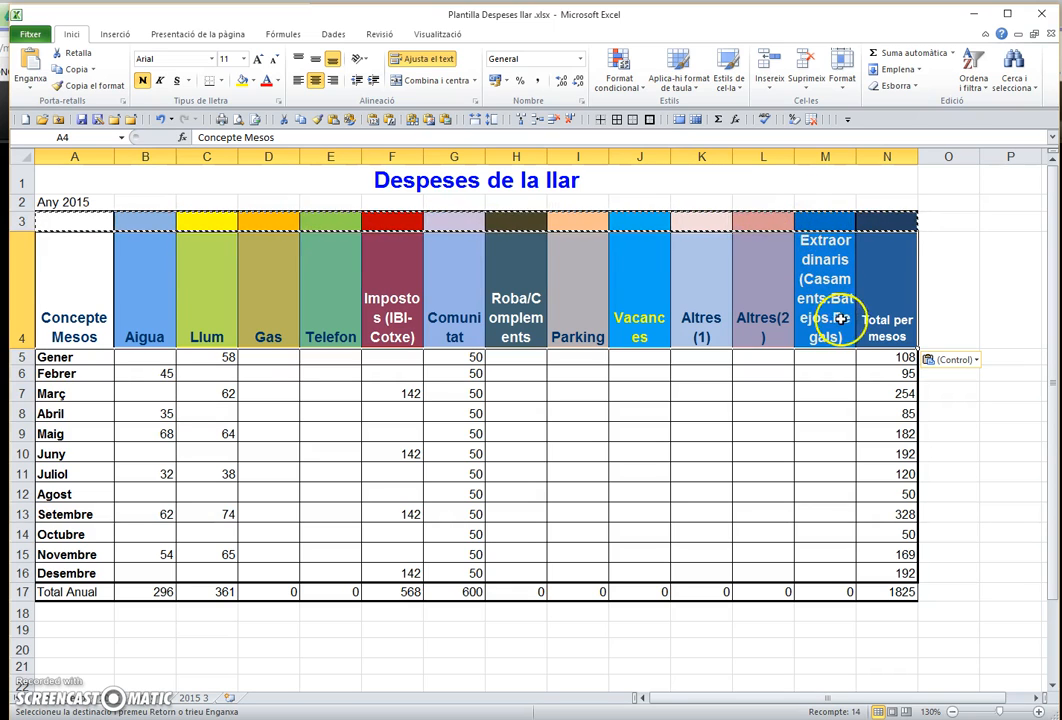
pyautogui.click(126, 261)
pyautogui.click(98, 229)
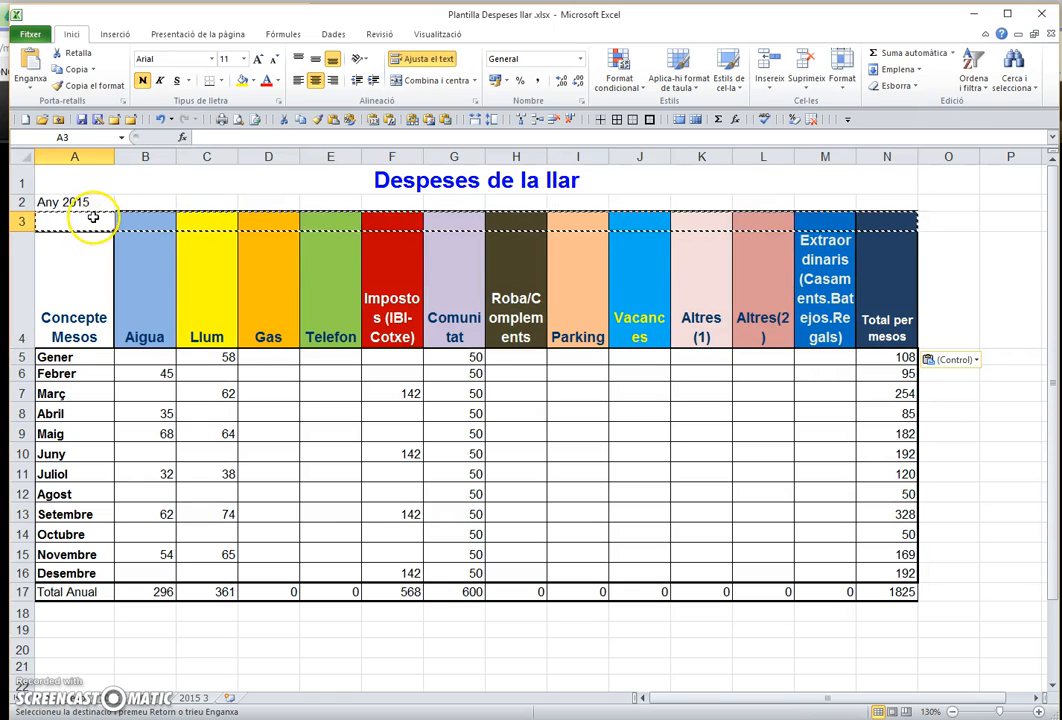
pyautogui.click(128, 177)
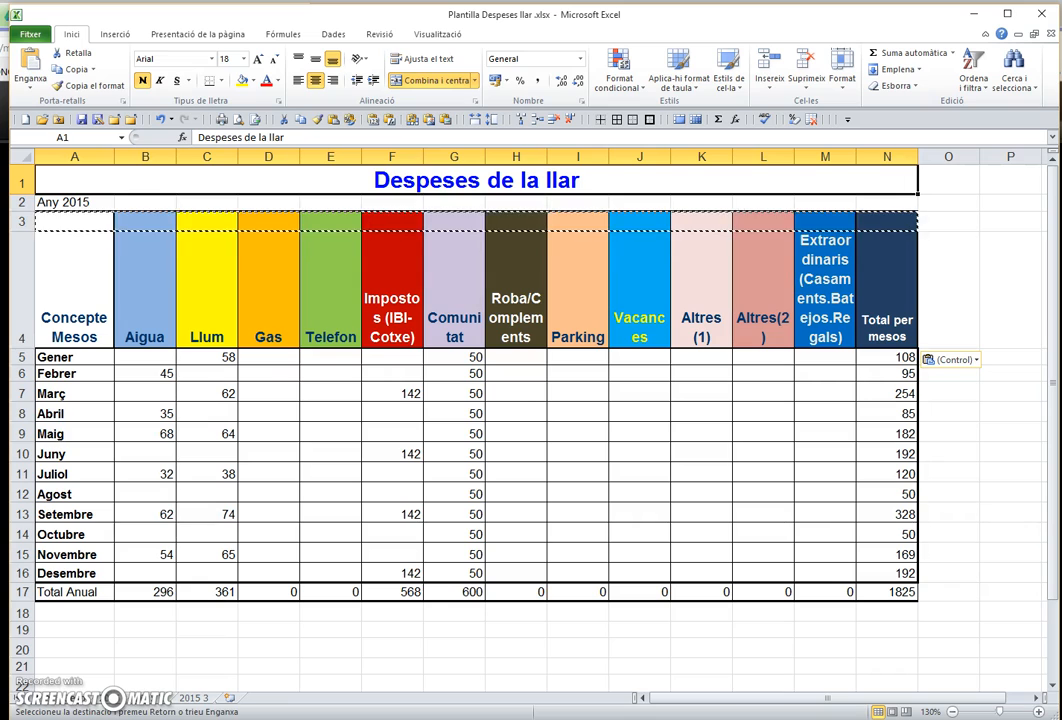
pyautogui.press('Escape')
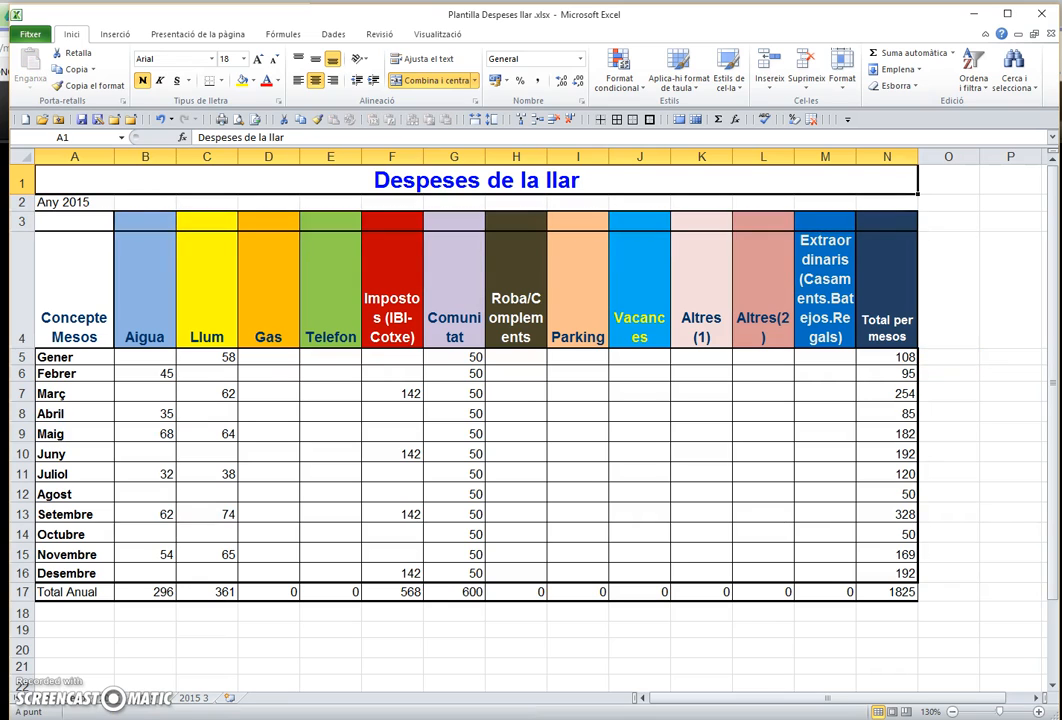
# - Delete the empty coloured row 3 above the category headings
pyautogui.click(71, 217)
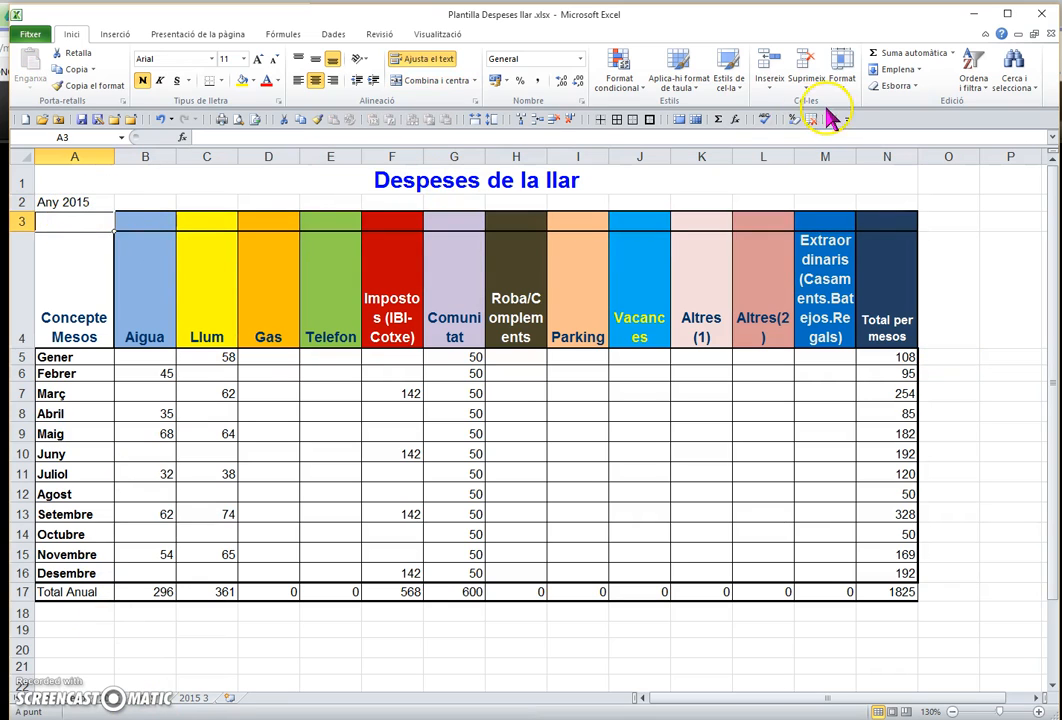
pyautogui.click(537, 119)
pyautogui.click(561, 119)
pyautogui.click(561, 119)
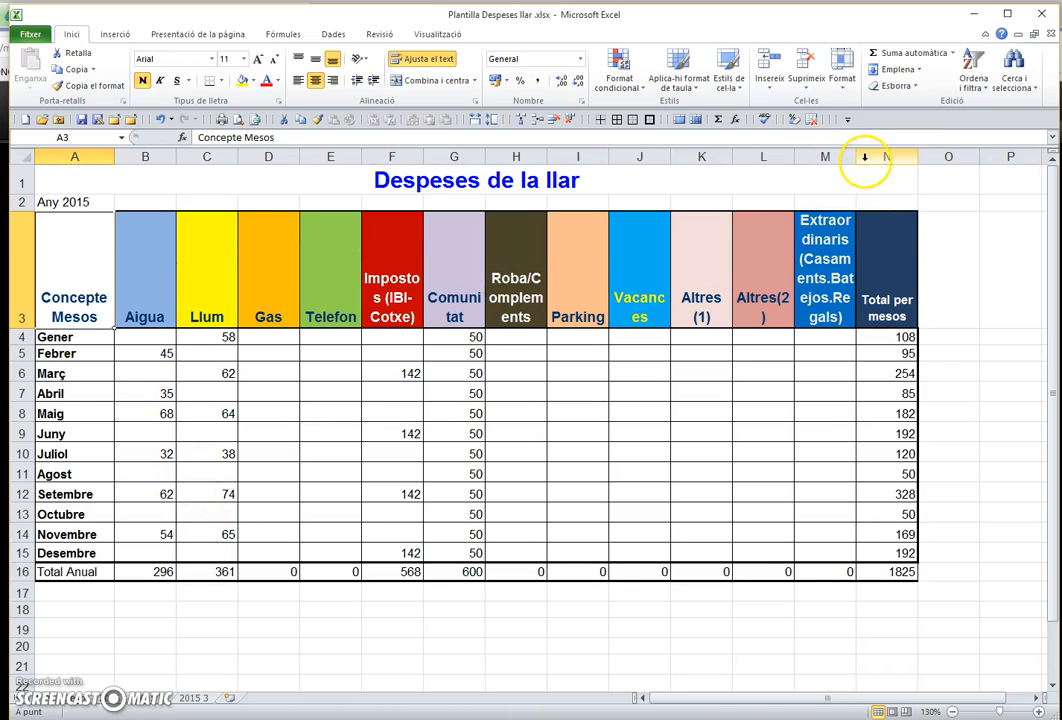
# - Widen the Extraordinaris column M and reduce the height of heading row 3
pyautogui.moveTo(857, 157); pyautogui.dragTo(891, 158)
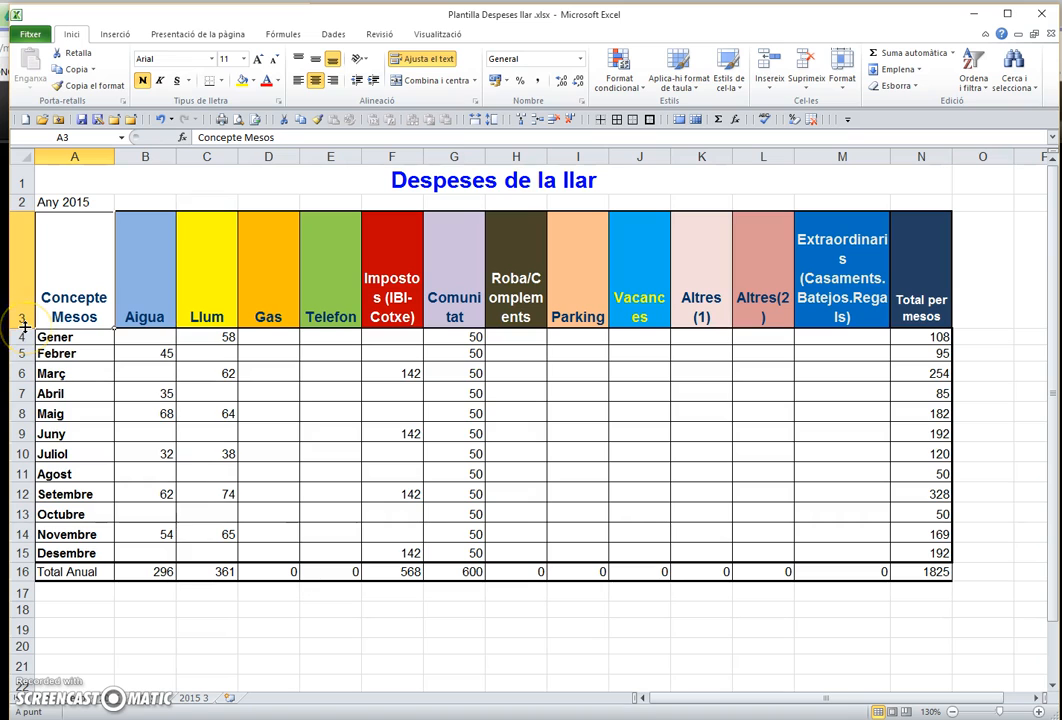
pyautogui.moveTo(24, 326); pyautogui.dragTo(24, 308)
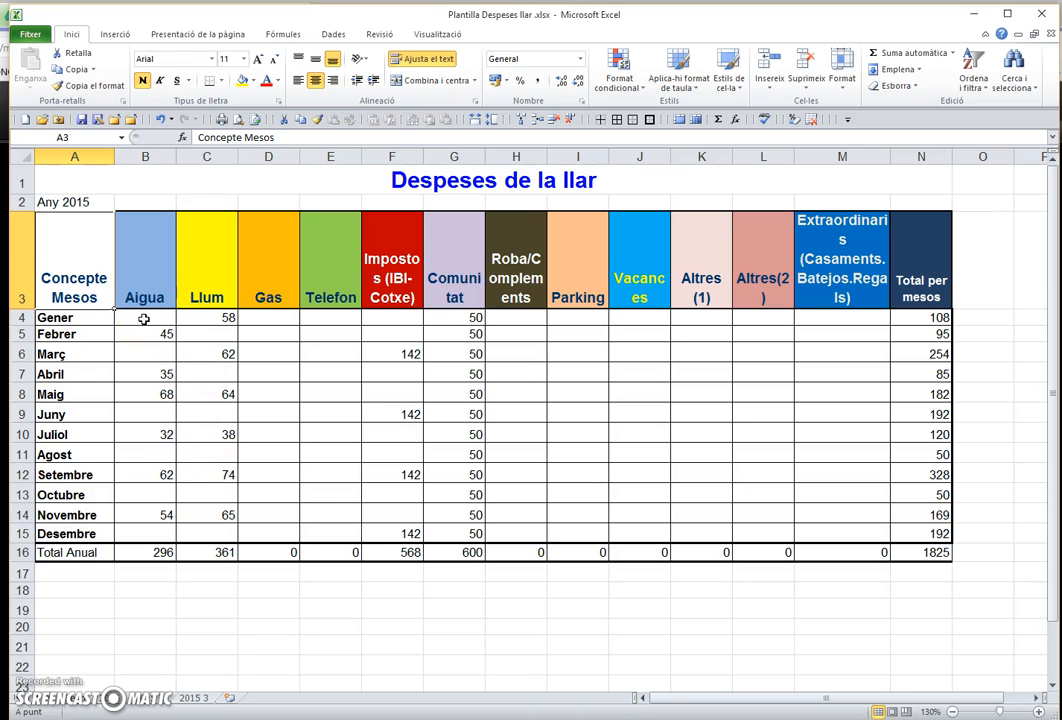
# - Format B4:N16 as Moneda with 2 decimals, the € symbol and negative numbers in red with a minus sign
pyautogui.moveTo(143, 317); pyautogui.dragTo(938, 557)
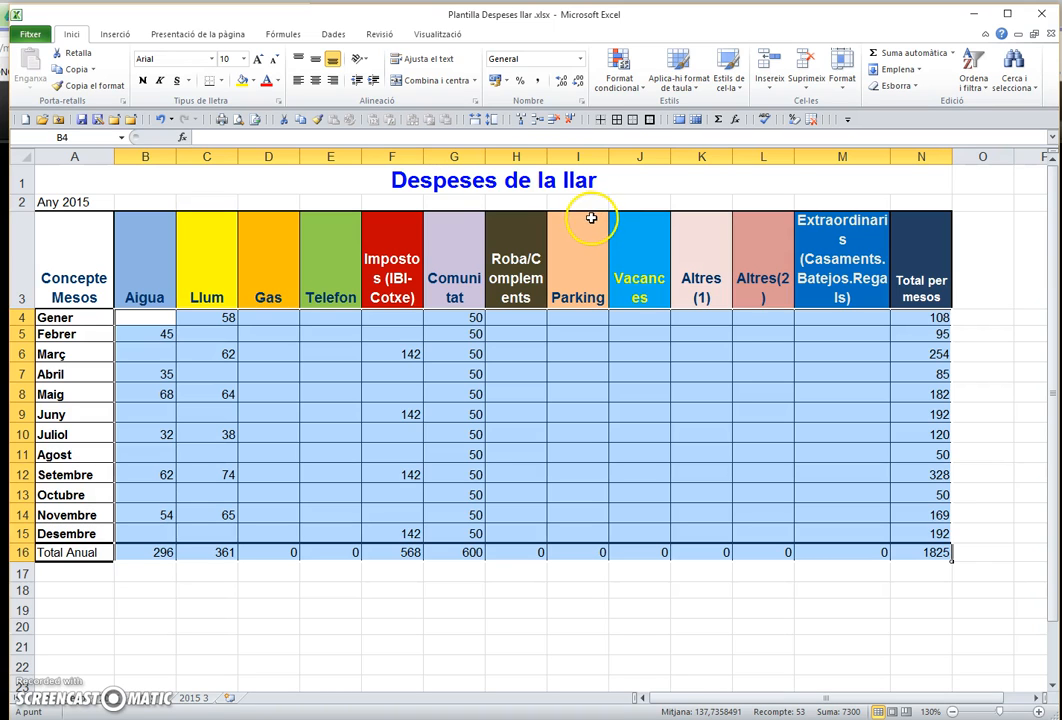
pyautogui.click(580, 100)
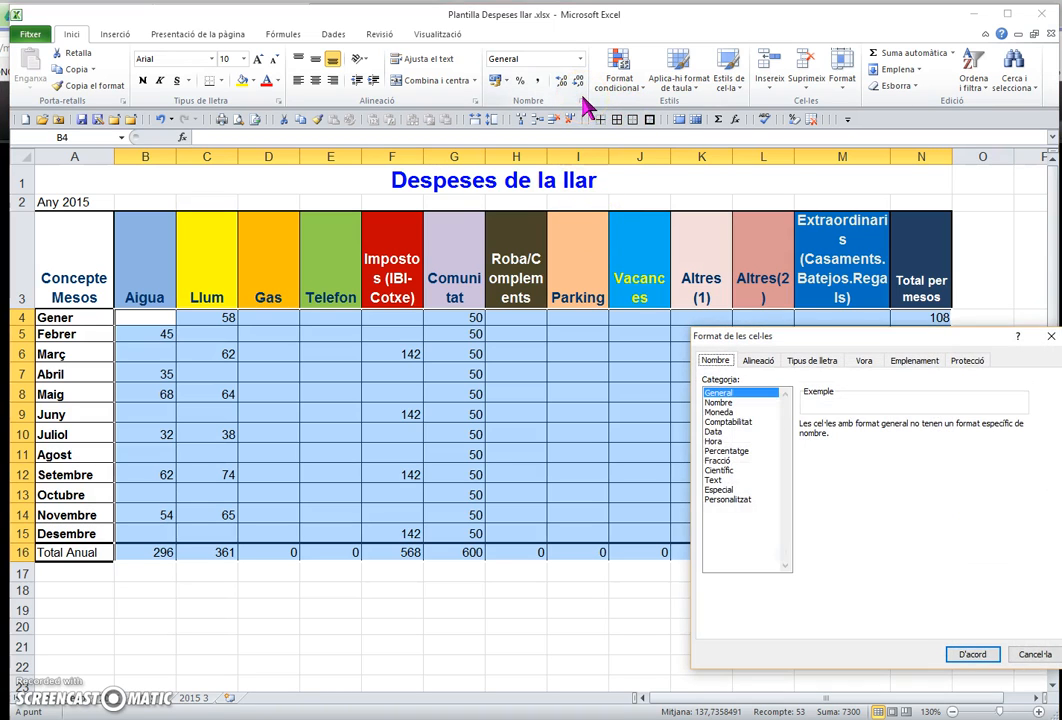
pyautogui.click(720, 412)
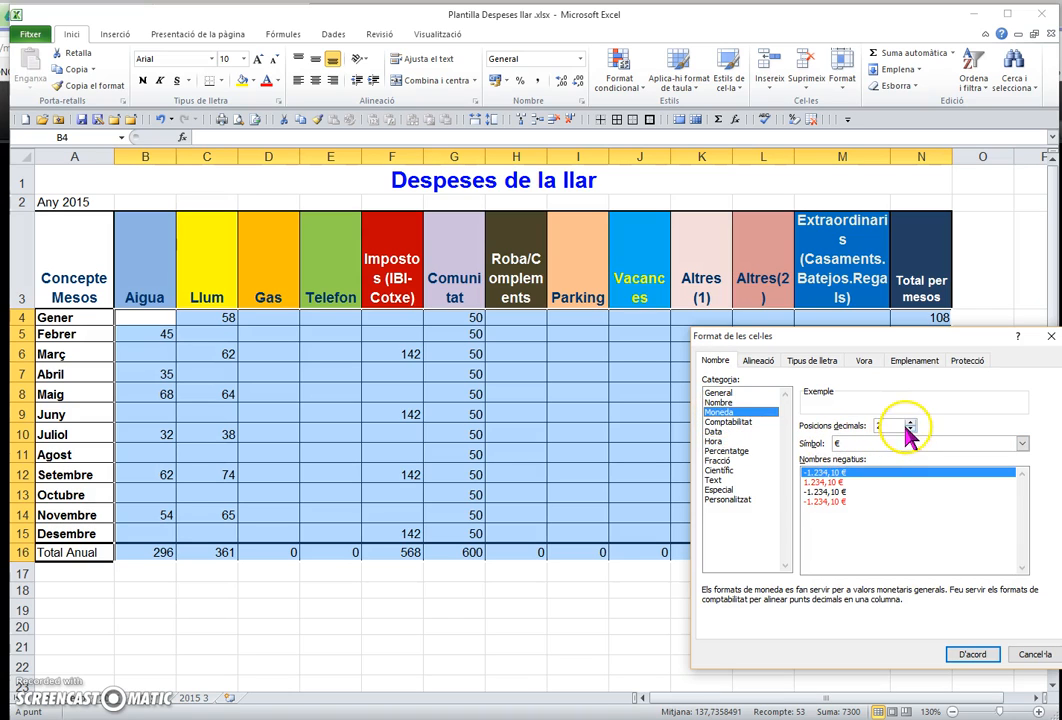
pyautogui.click(822, 502)
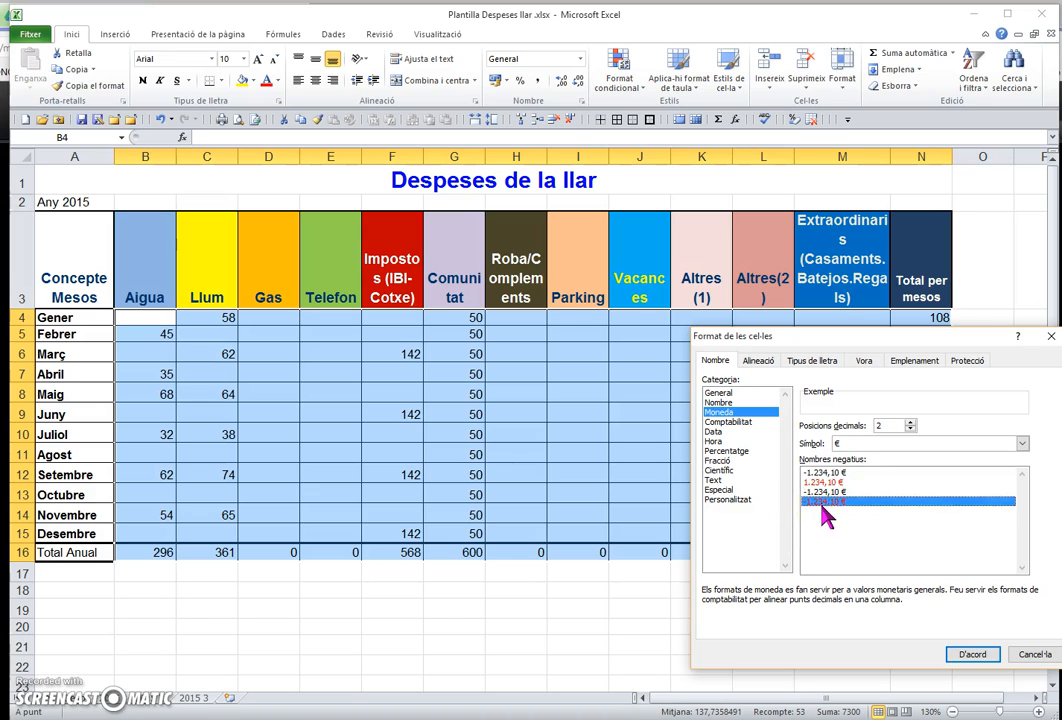
pyautogui.click(972, 655)
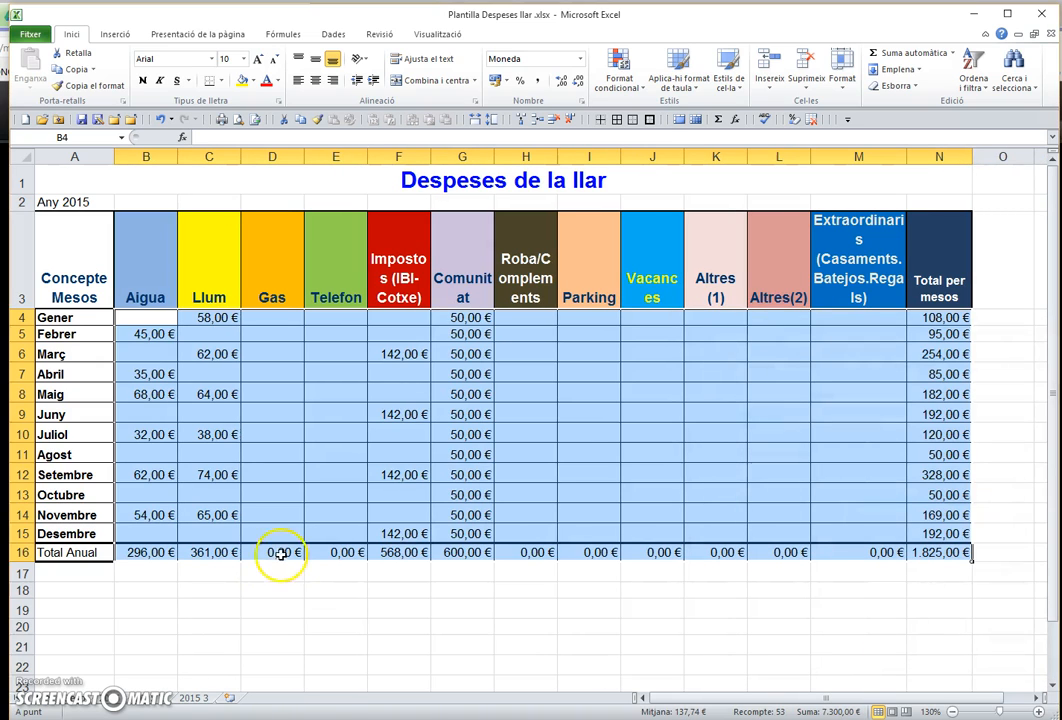